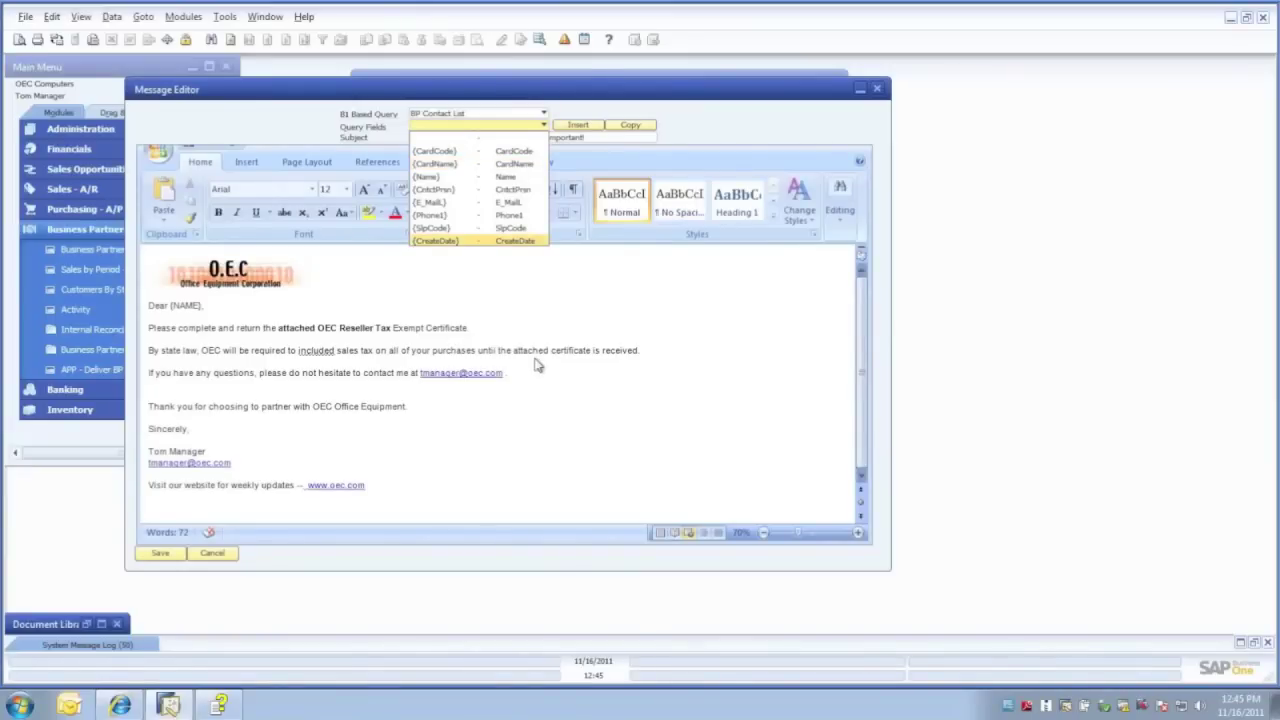
Close the message editor without saving and bring the Fall 2011 Promo campaign forward
click(212, 558)
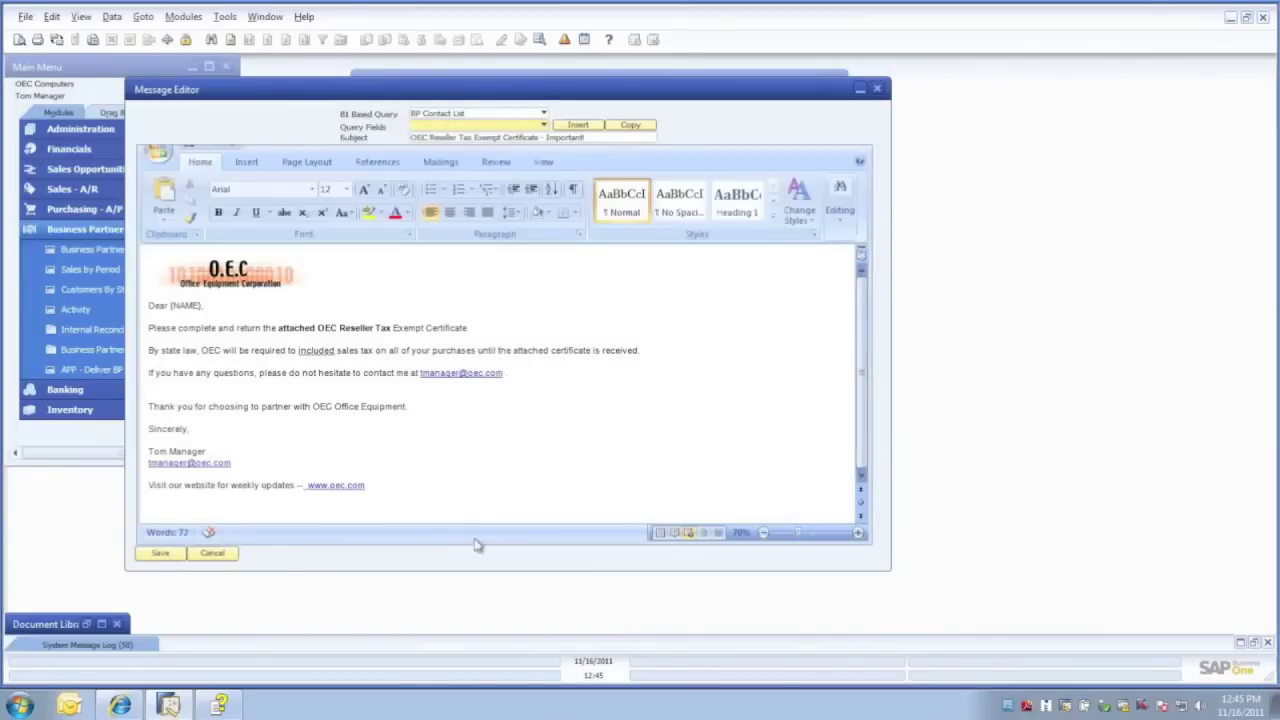
click(221, 558)
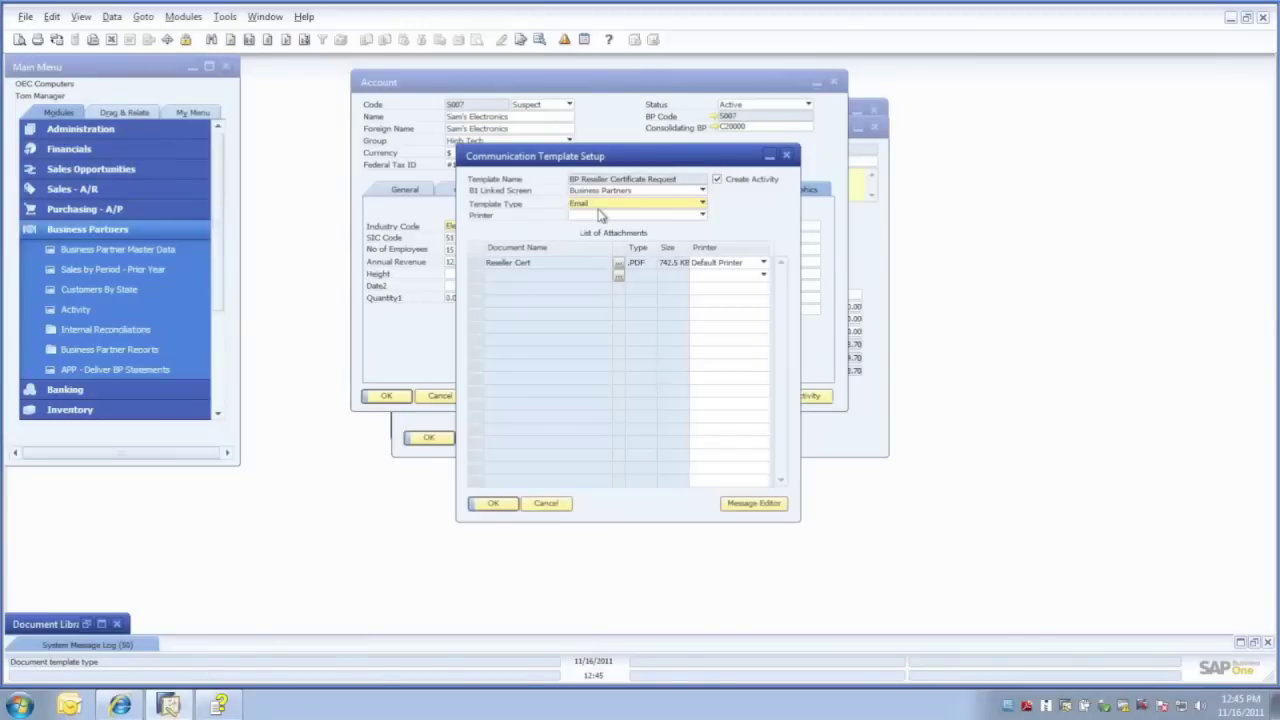
click(769, 157)
click(841, 437)
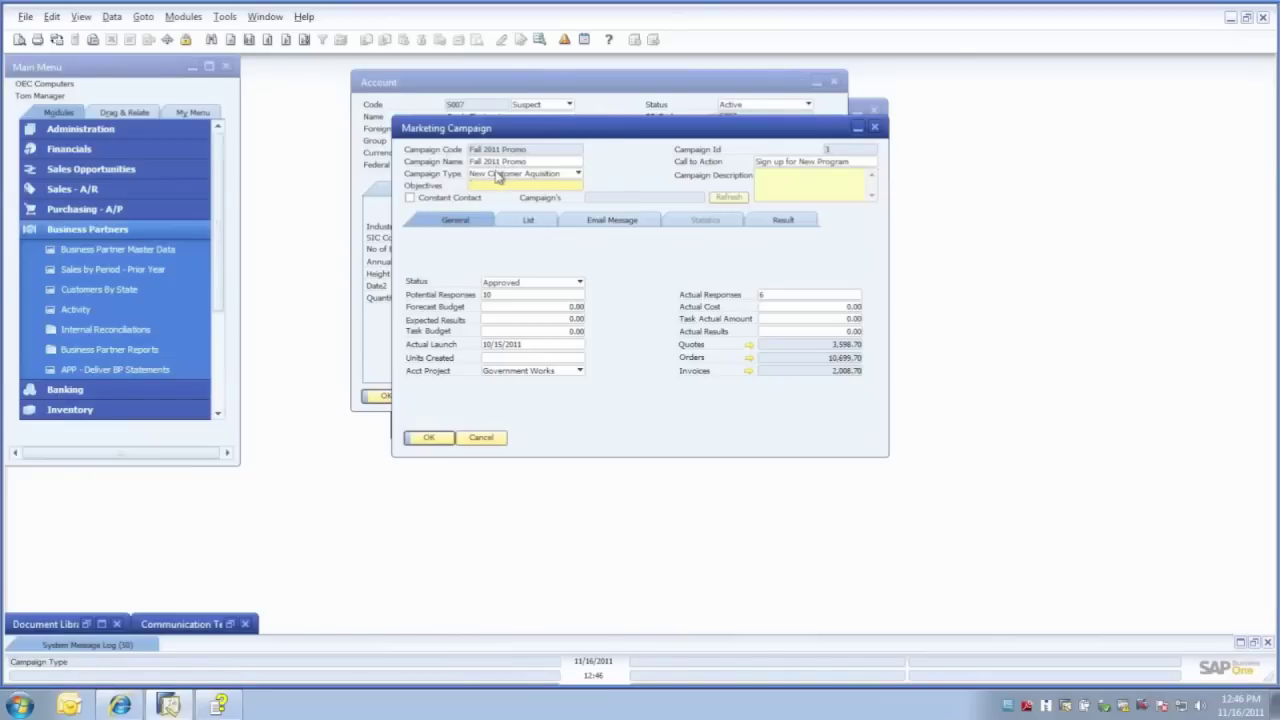
click(579, 174)
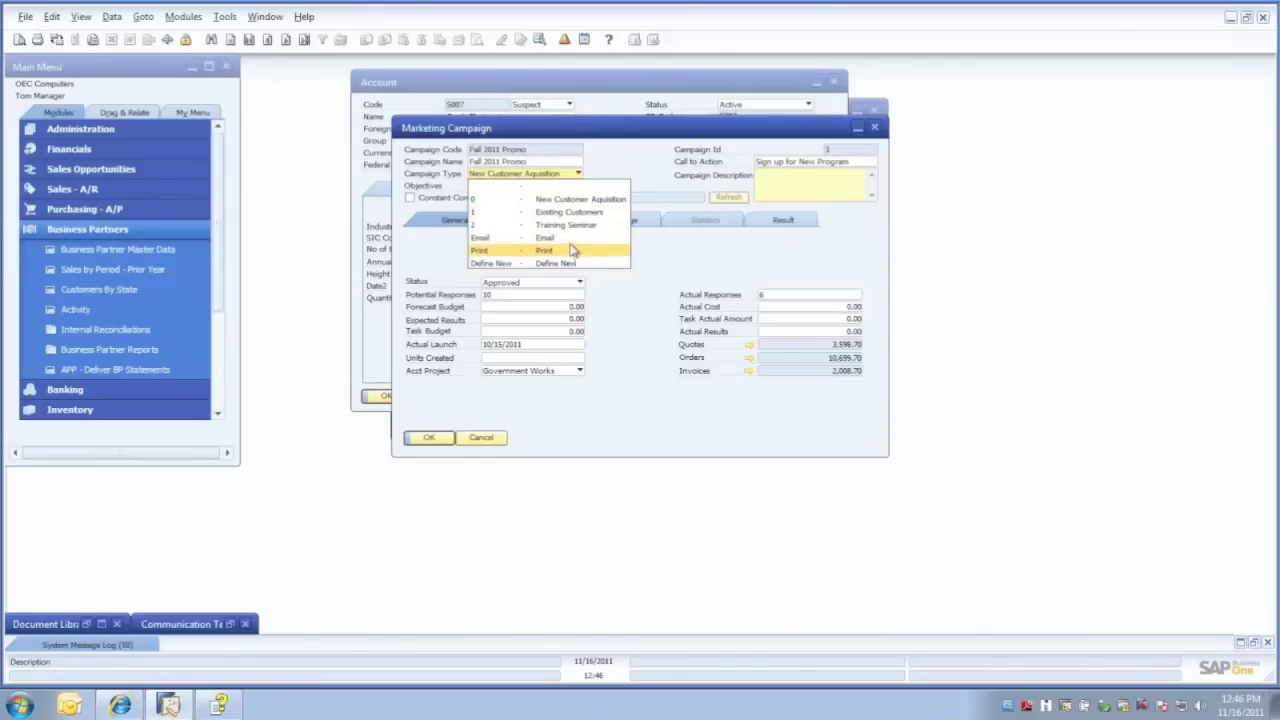
click(636, 162)
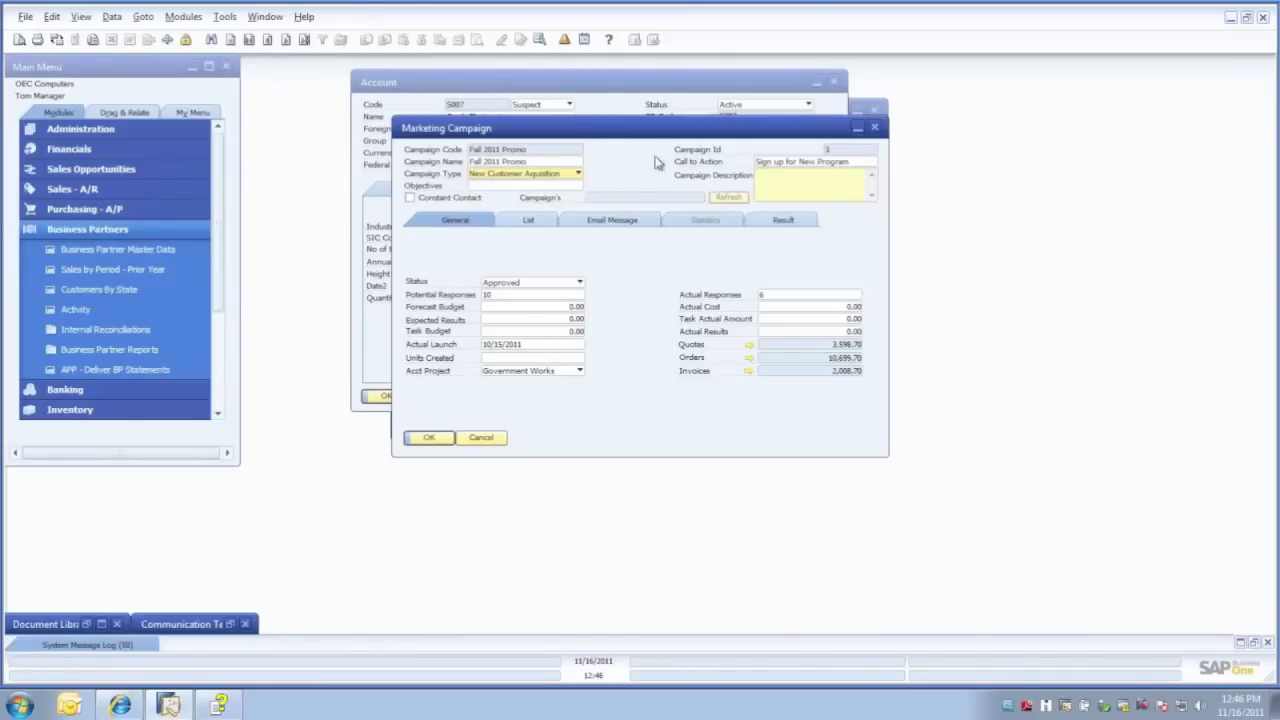
click(781, 184)
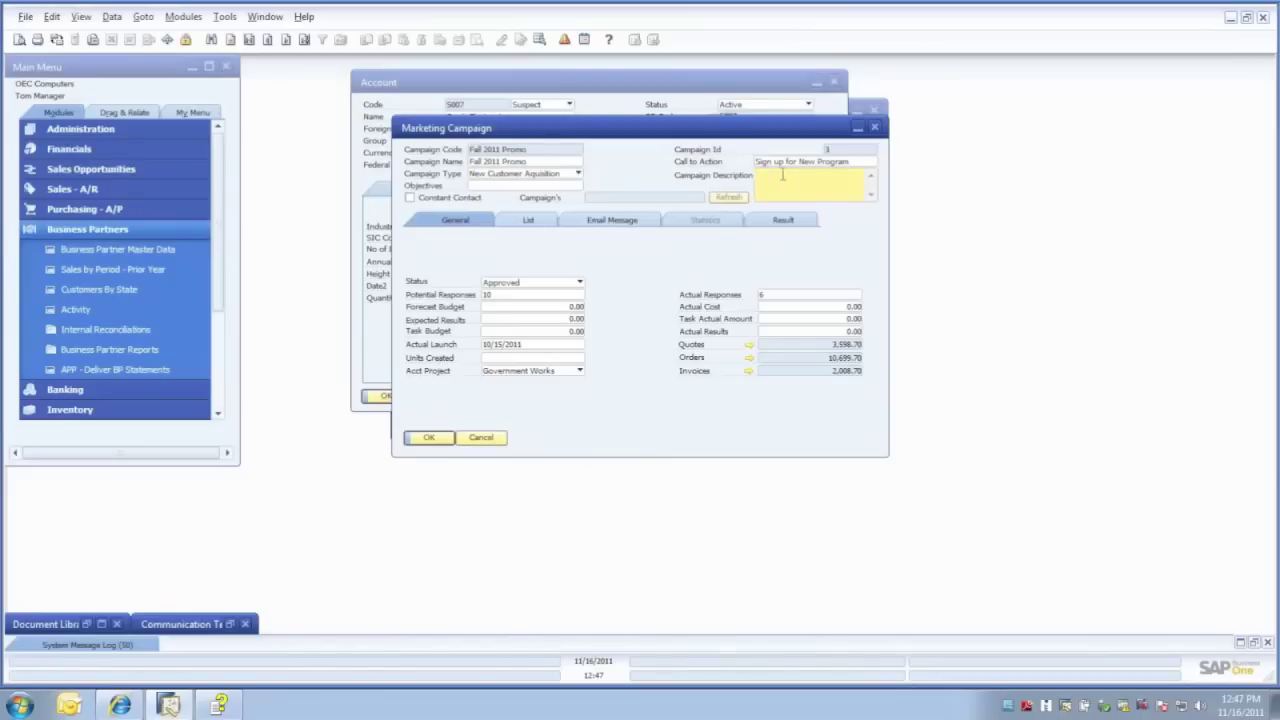
click(478, 186)
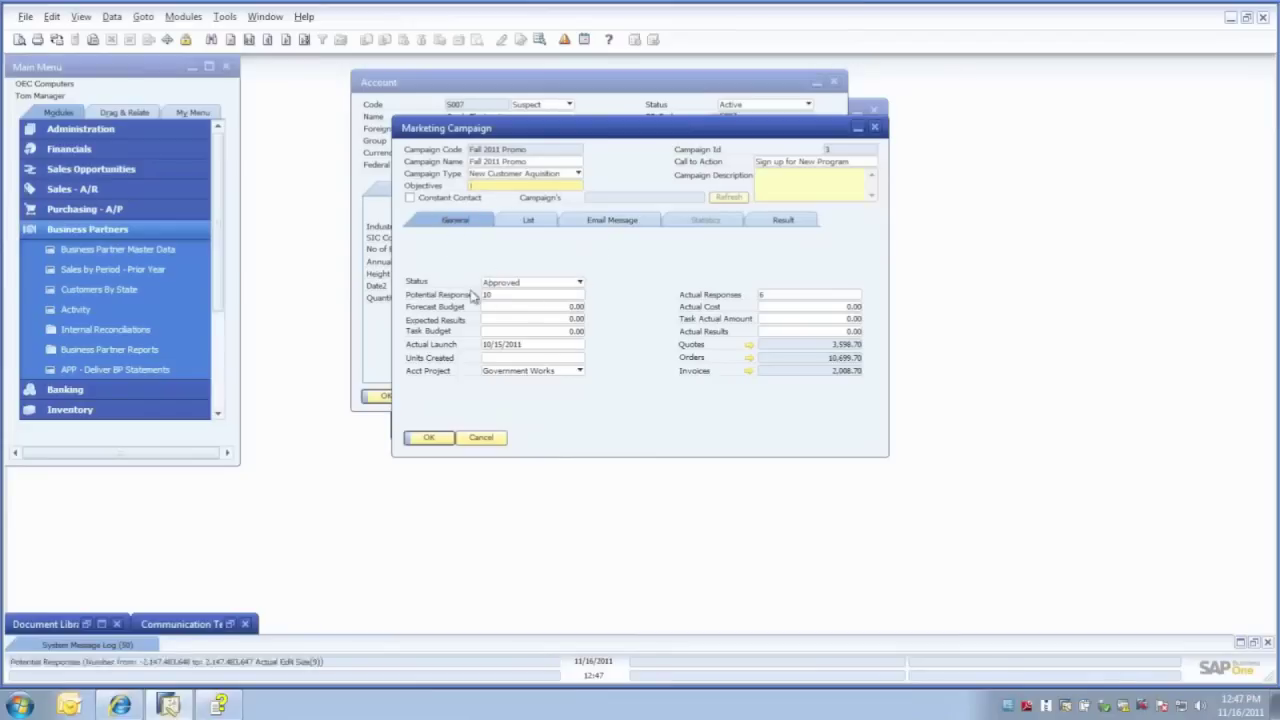
click(581, 285)
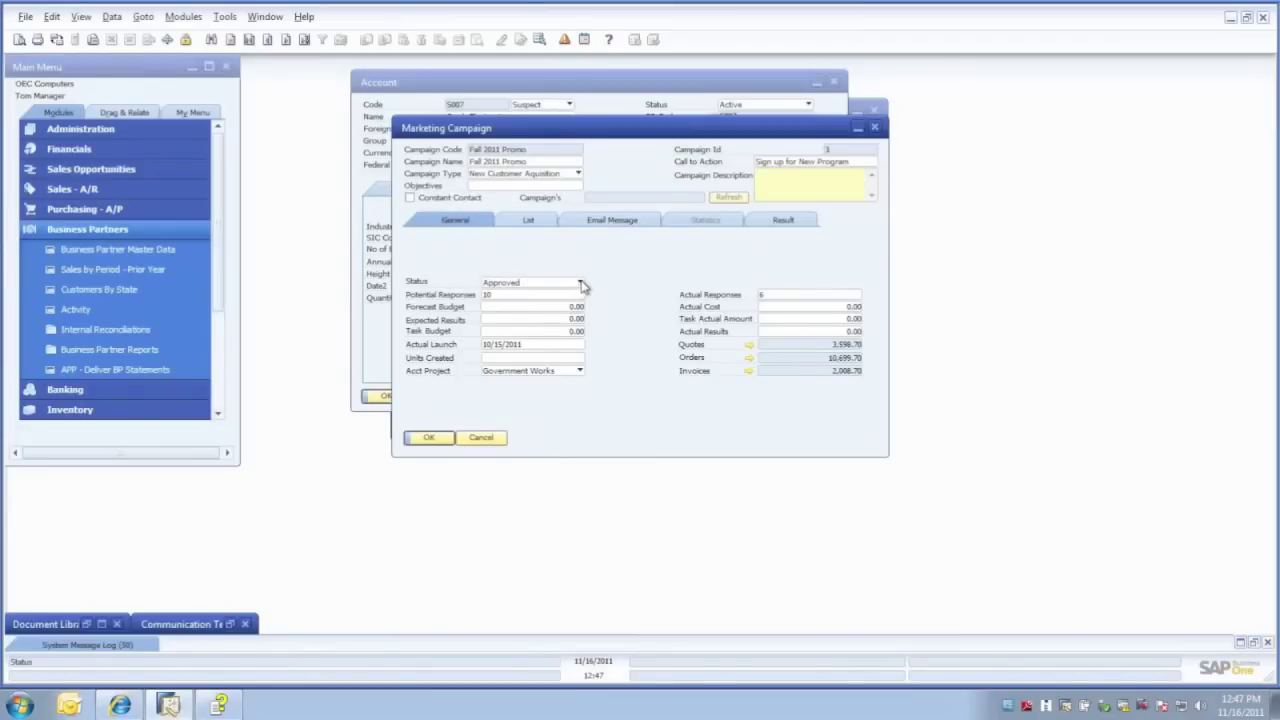
click(581, 285)
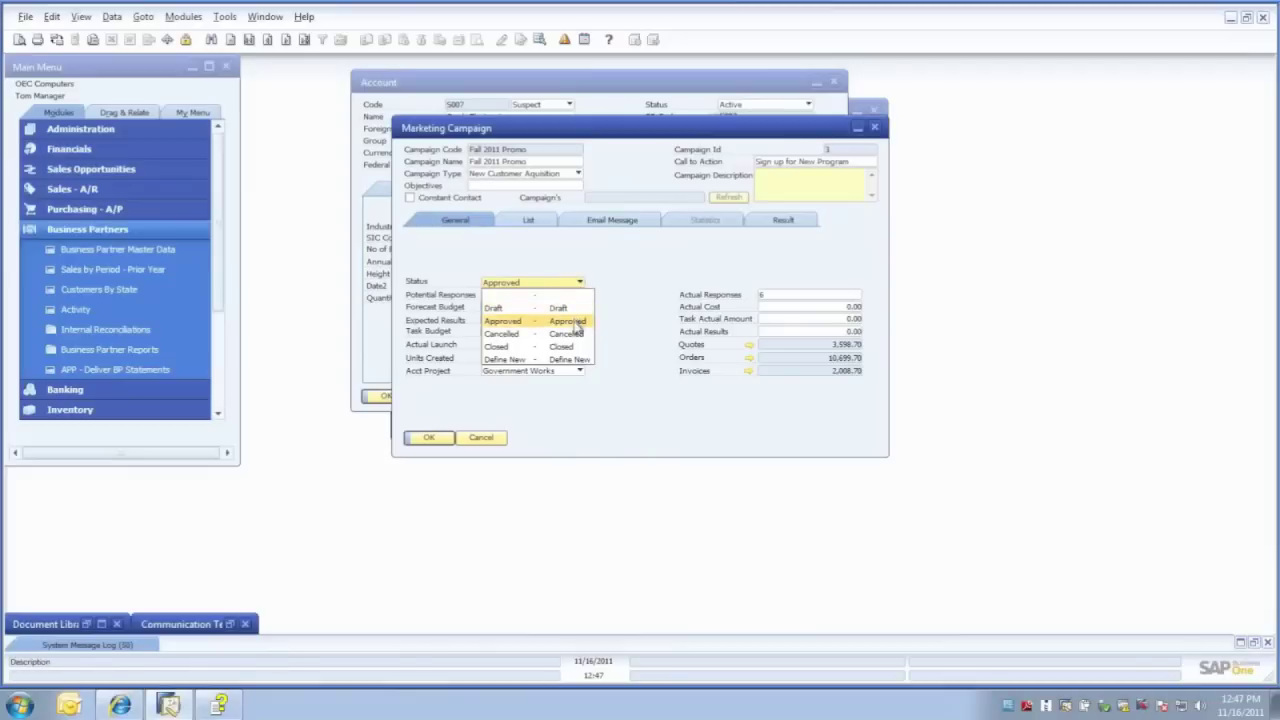
click(576, 326)
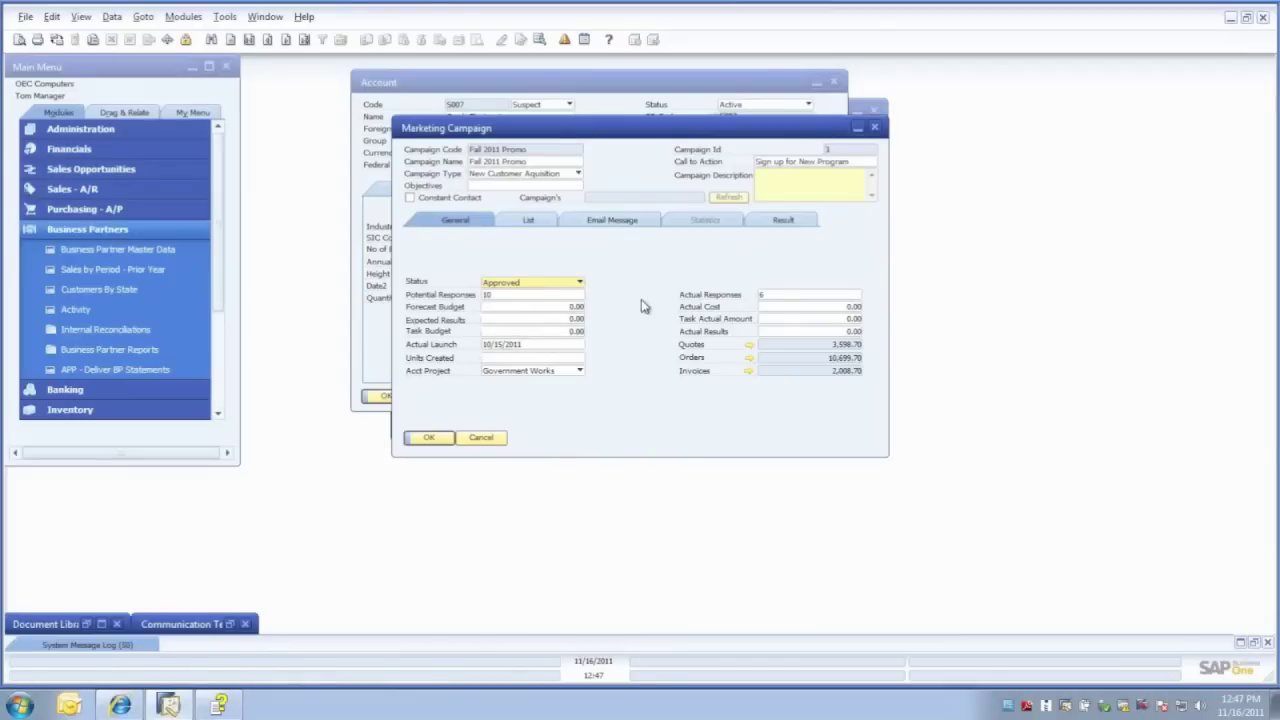
click(531, 308)
click(531, 319)
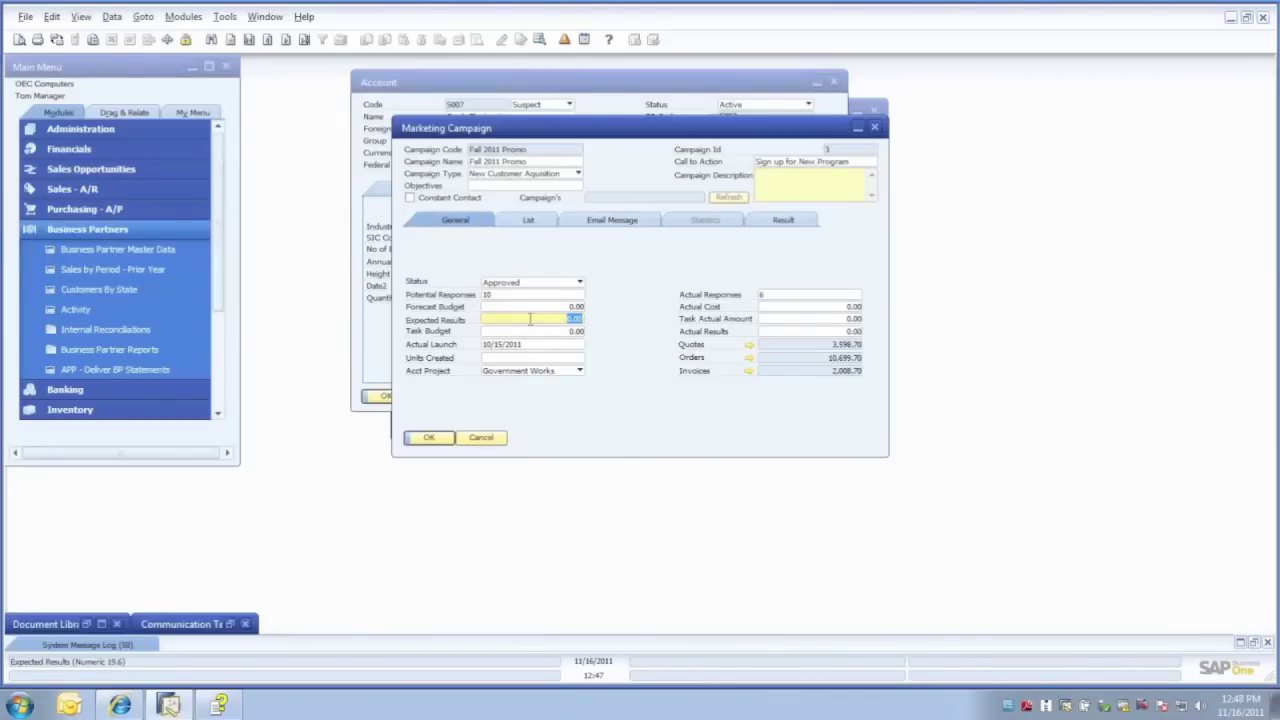
click(495, 358)
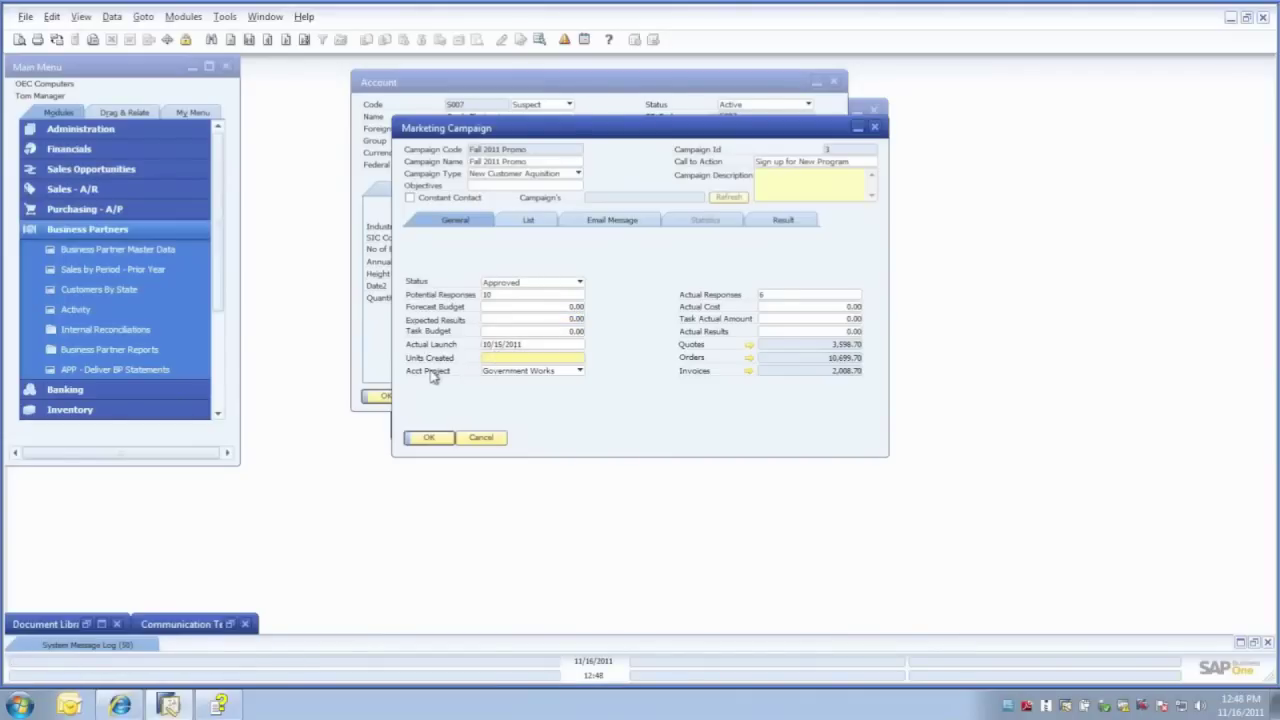
click(581, 371)
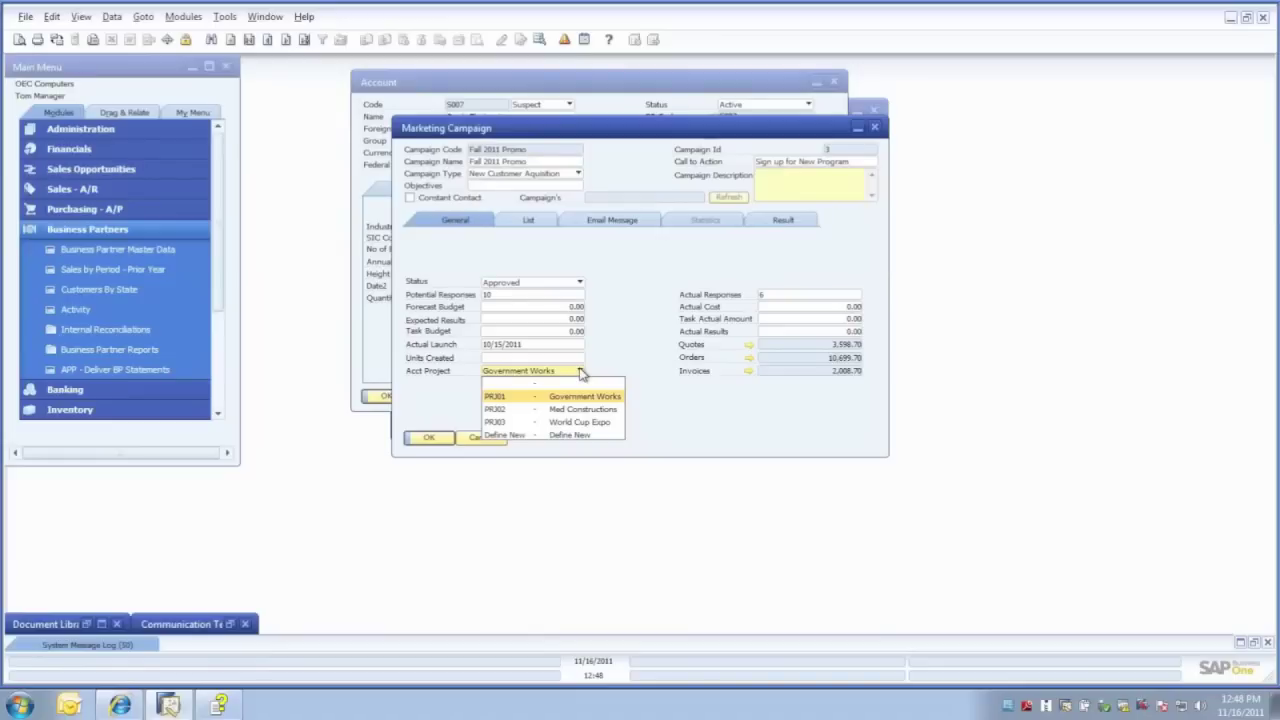
click(640, 346)
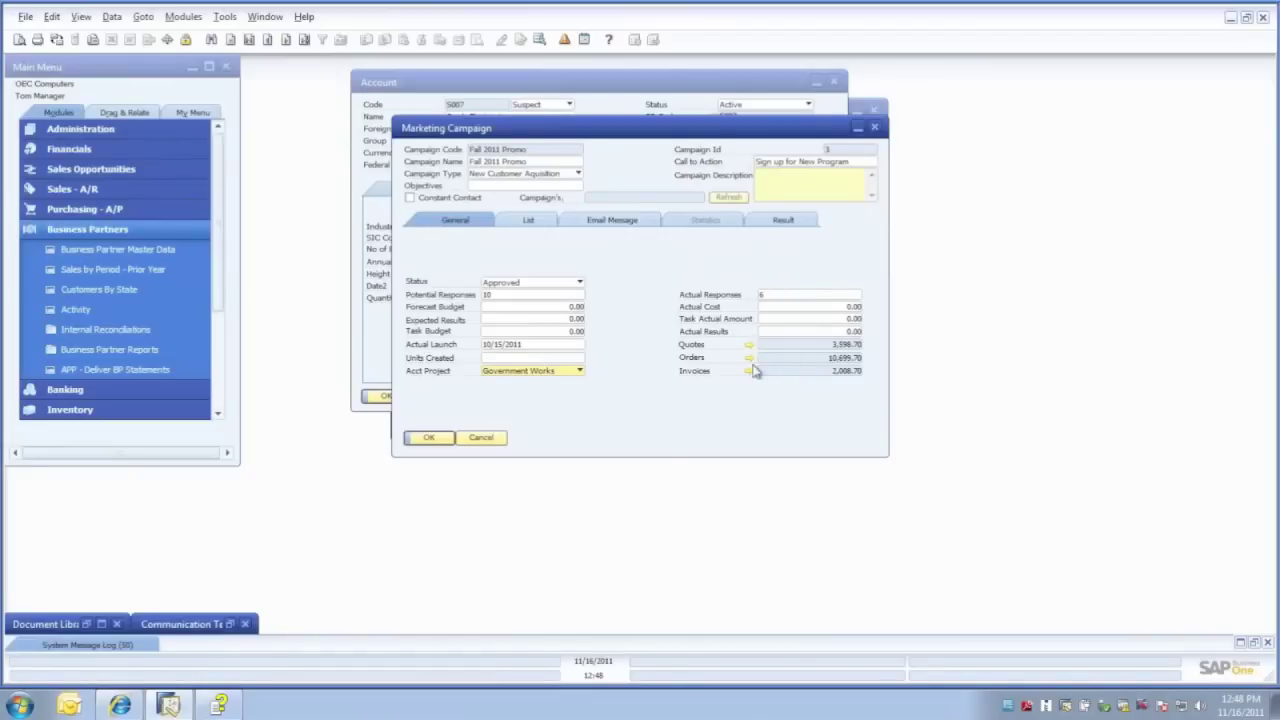
Review Phase 1's target list, keeping Test E-mail as its query, and check its contacts
click(528, 222)
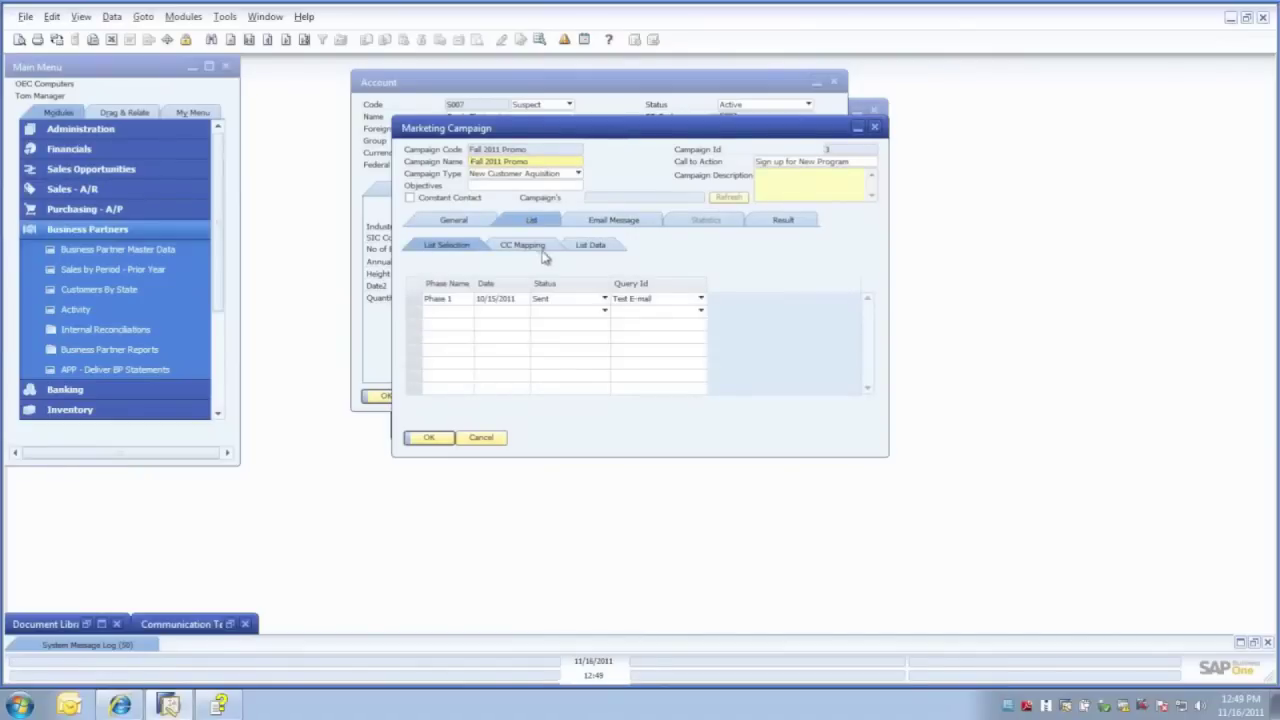
click(415, 302)
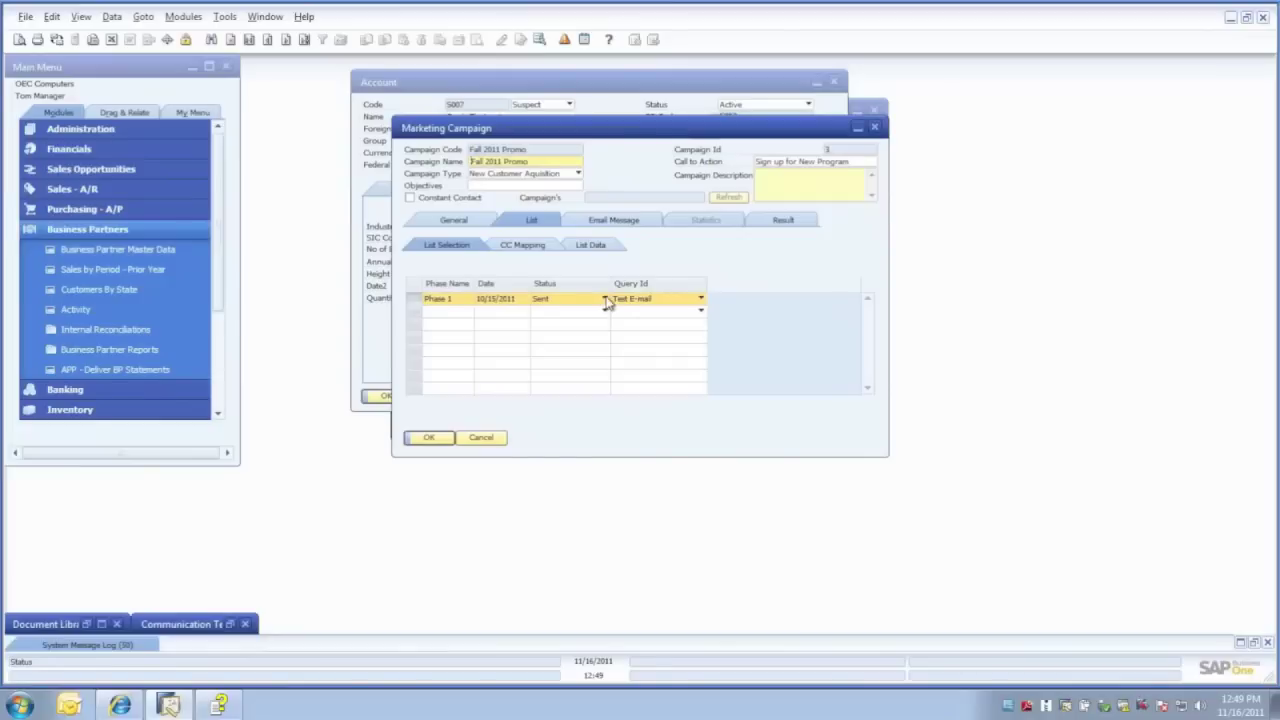
click(702, 302)
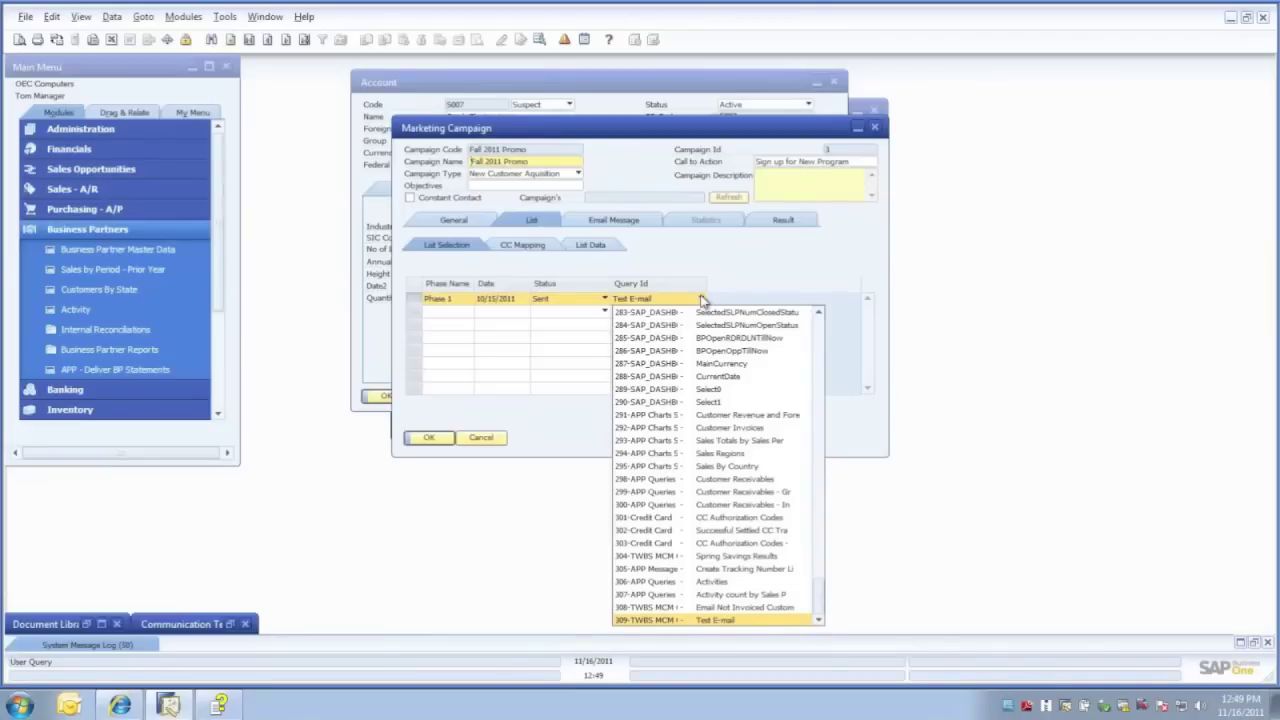
click(755, 290)
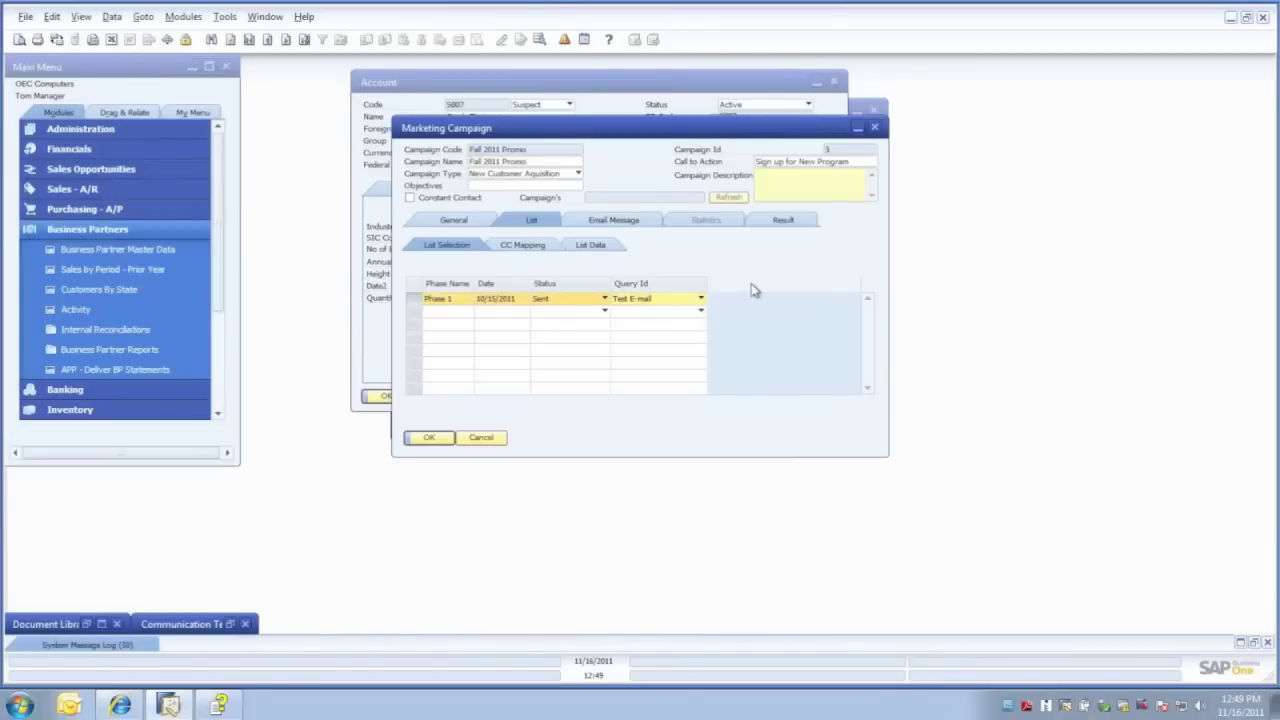
click(594, 246)
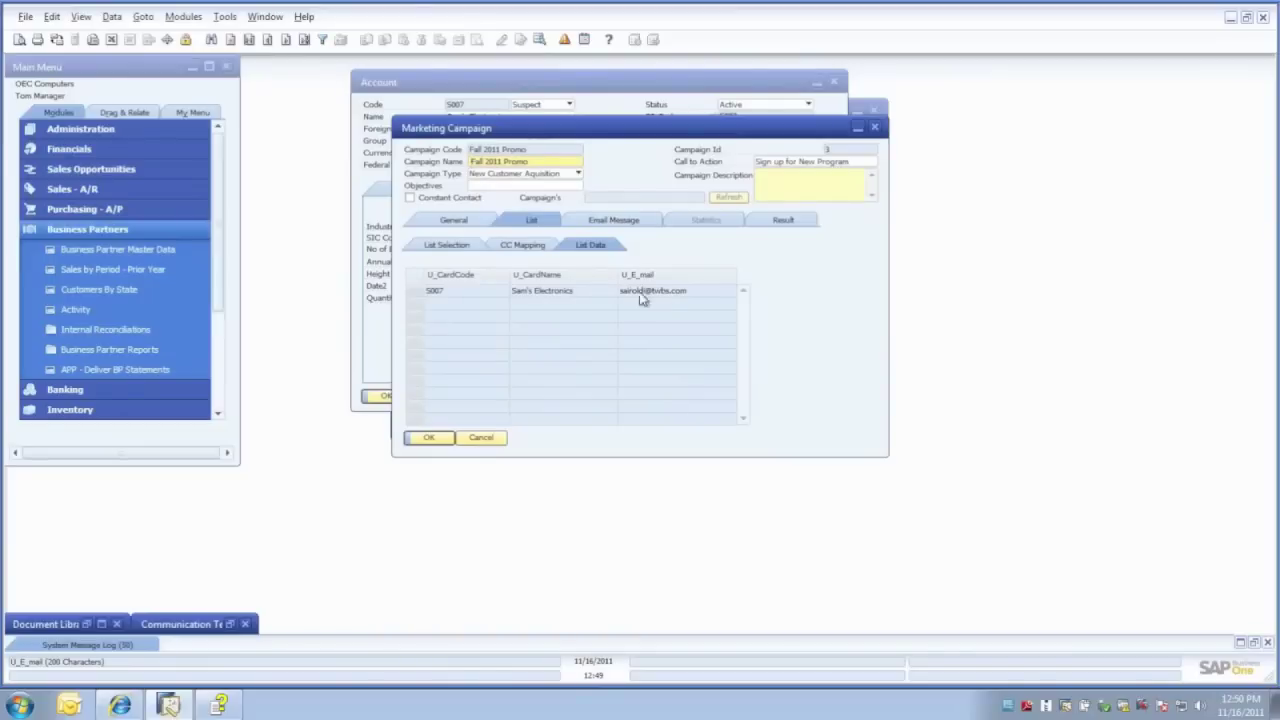
click(440, 246)
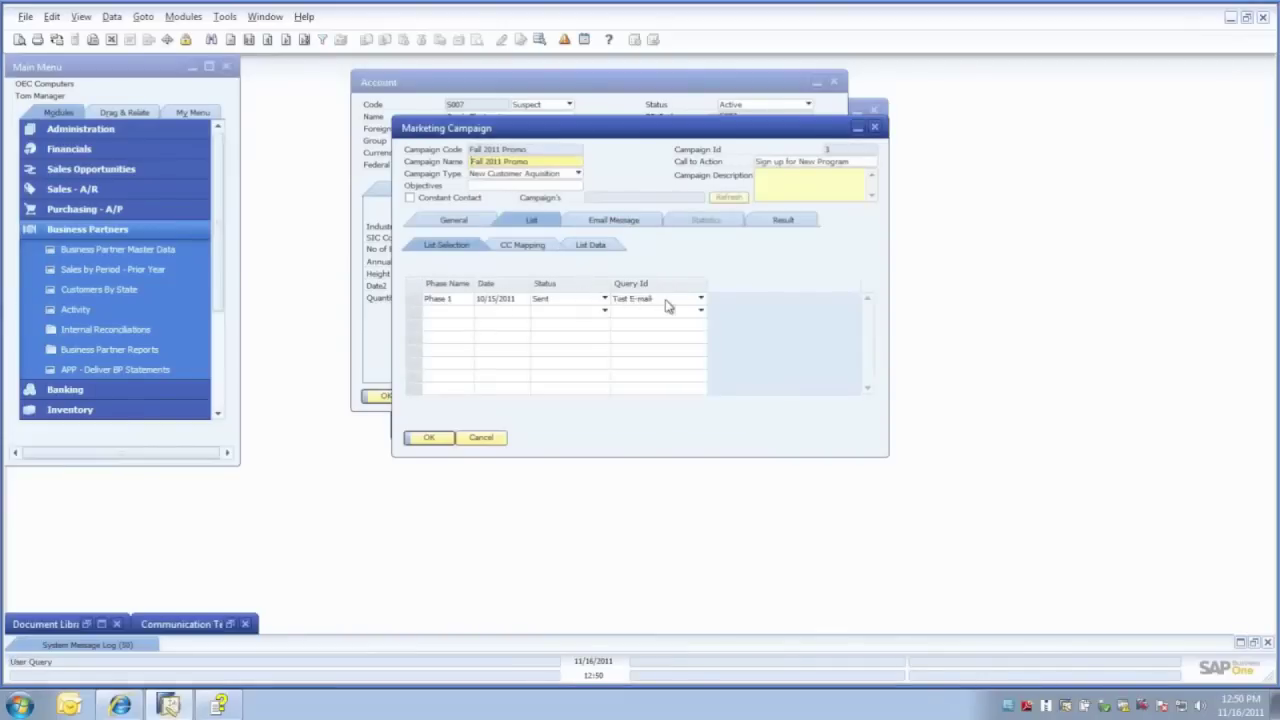
Check Phase 1 in the email message details and open its body in the HTML editor
click(617, 222)
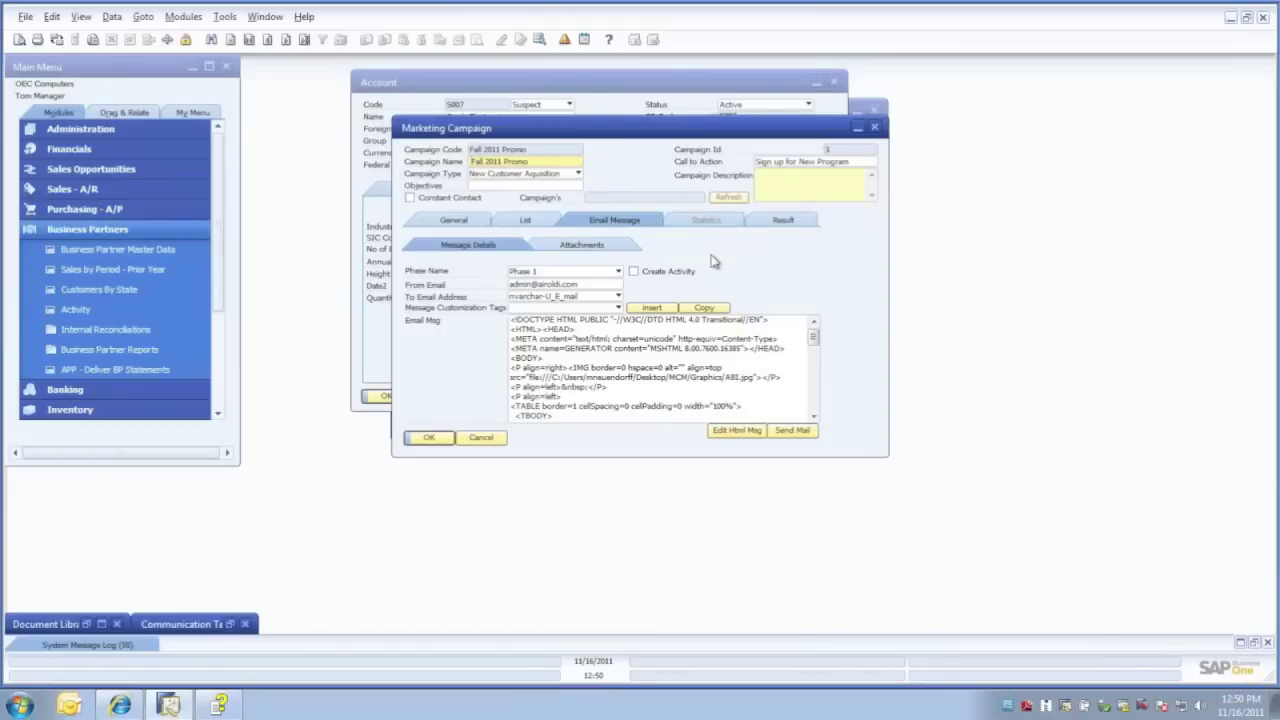
click(440, 276)
click(619, 273)
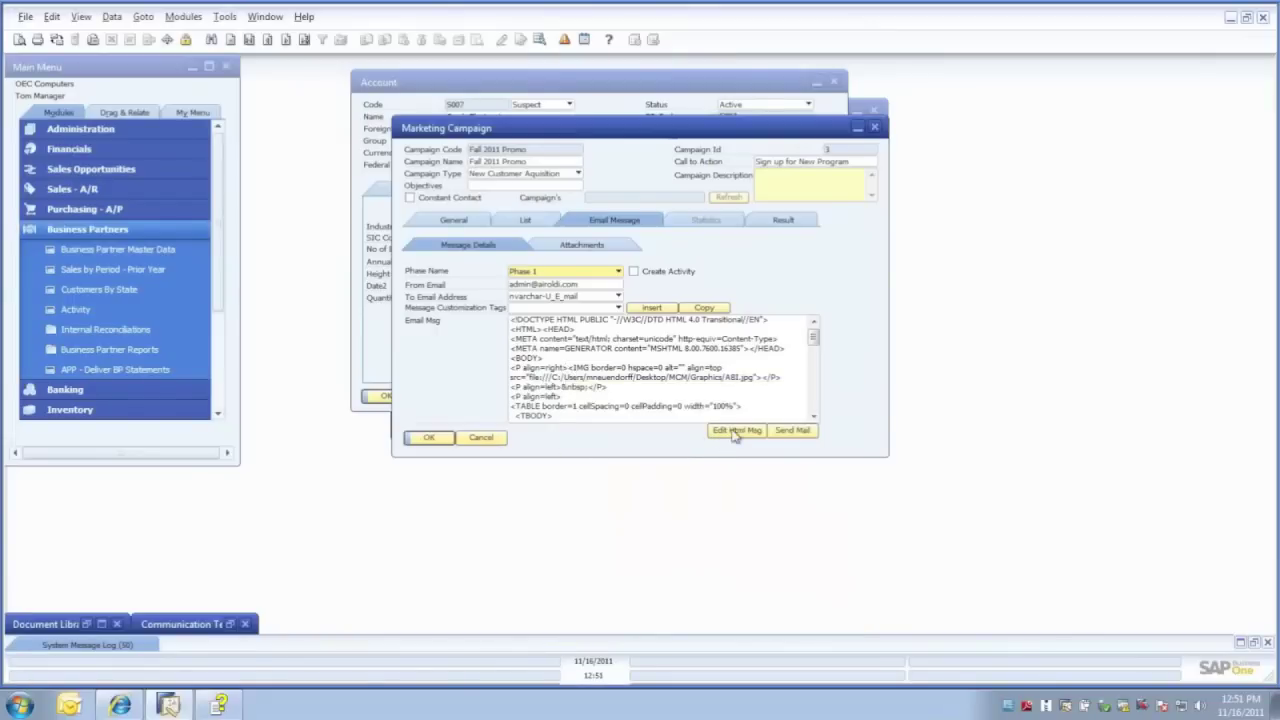
click(735, 432)
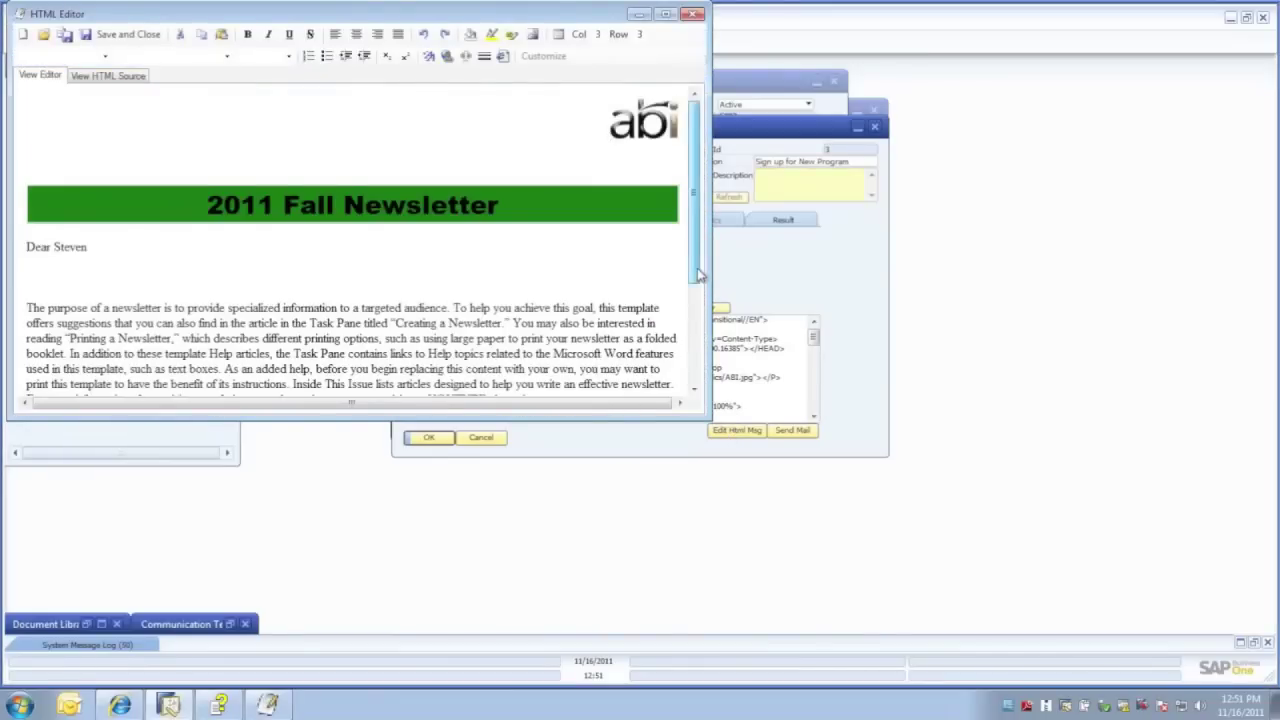
Scroll through the 2011 Fall Newsletter and close the HTML editor
mouse_move(698, 275)
mouse_down()
mouse_move(698, 375)
mouse_move(696, 252)
mouse_up()
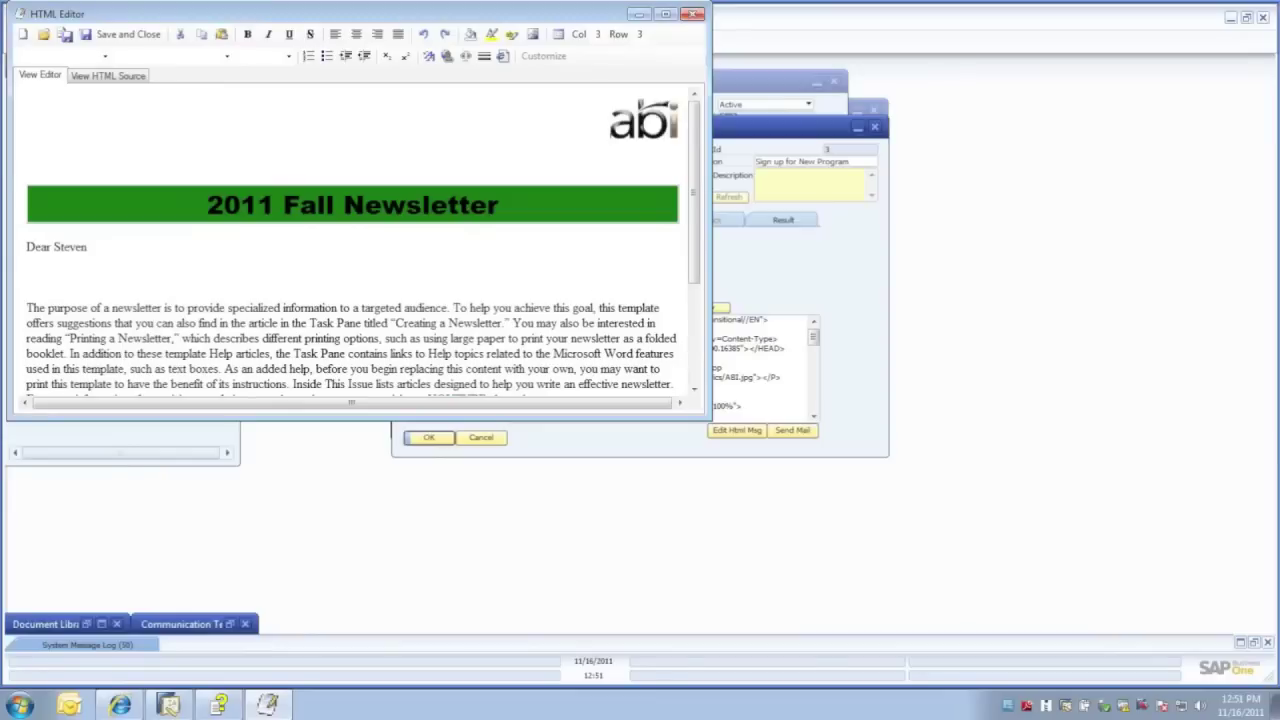
click(690, 14)
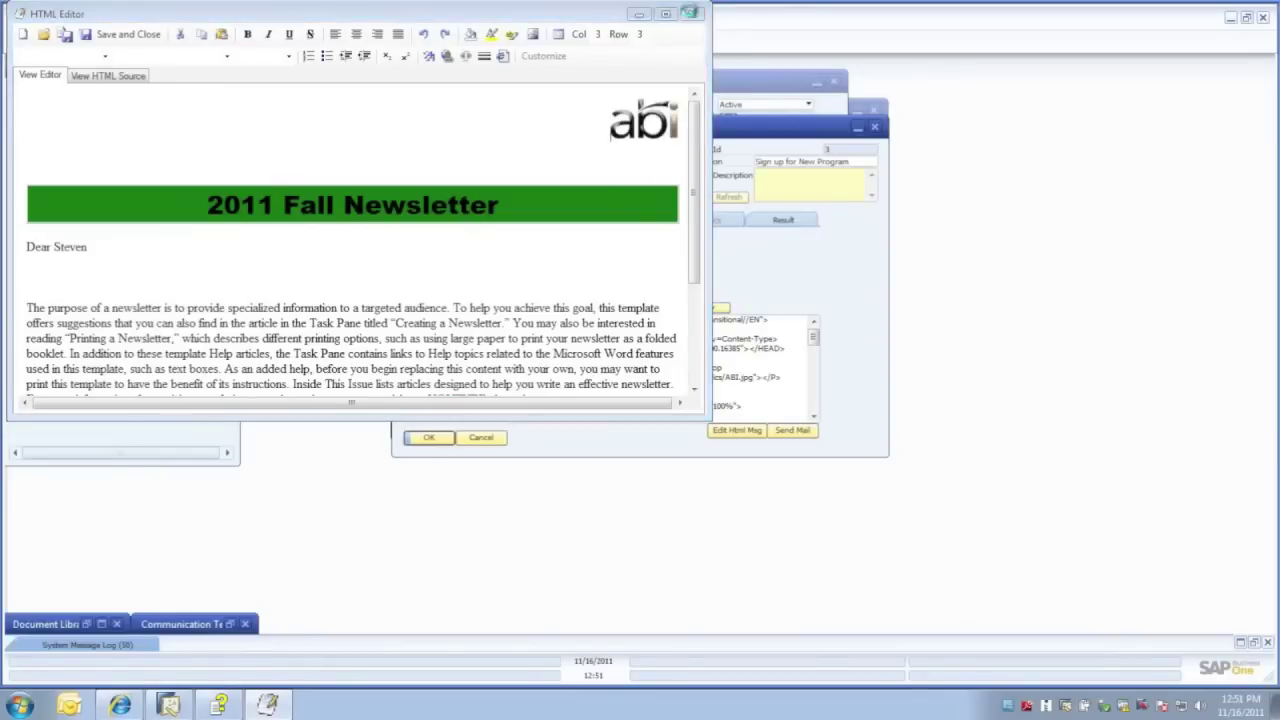
Close the editor without saving and check the campaign email's attachments
click(664, 410)
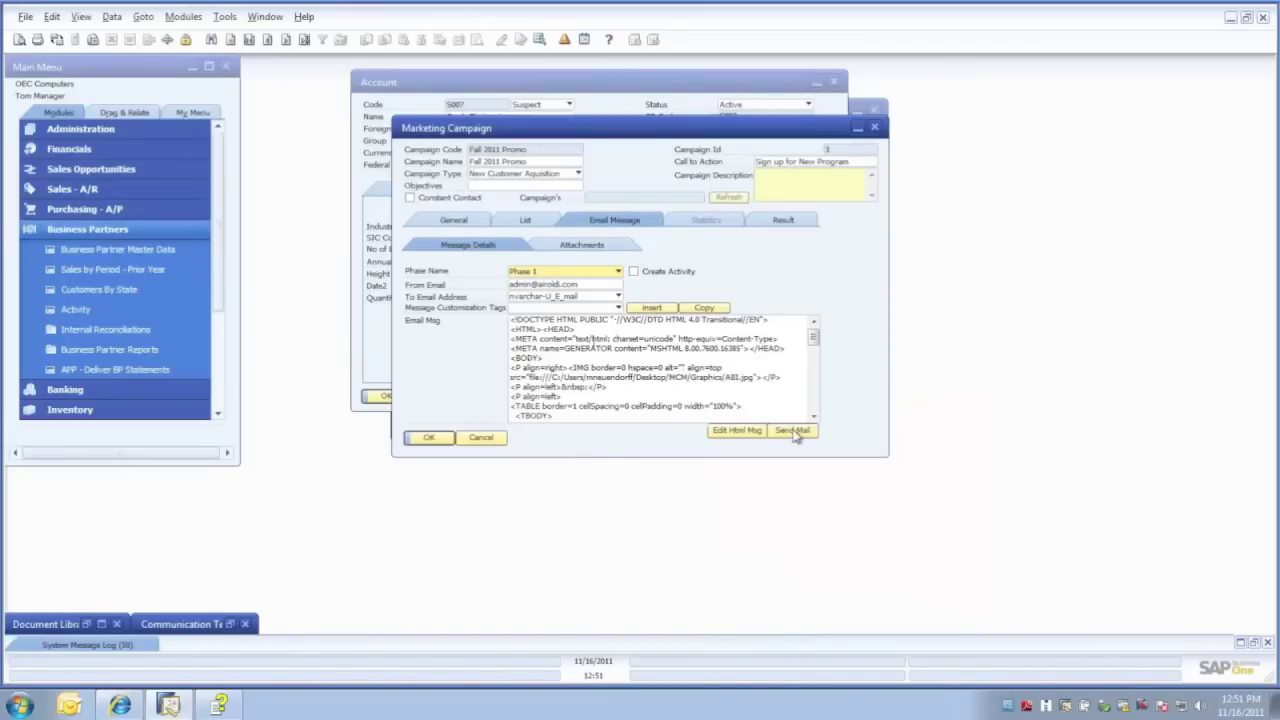
click(590, 249)
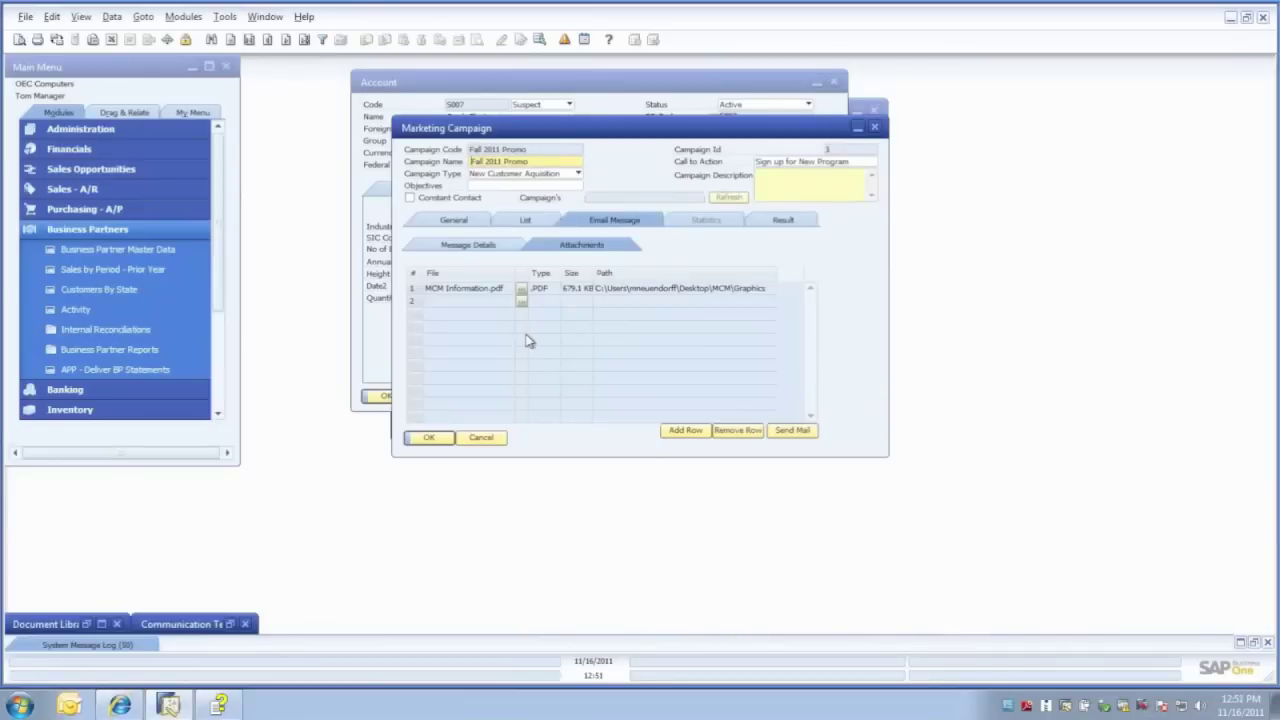
click(478, 245)
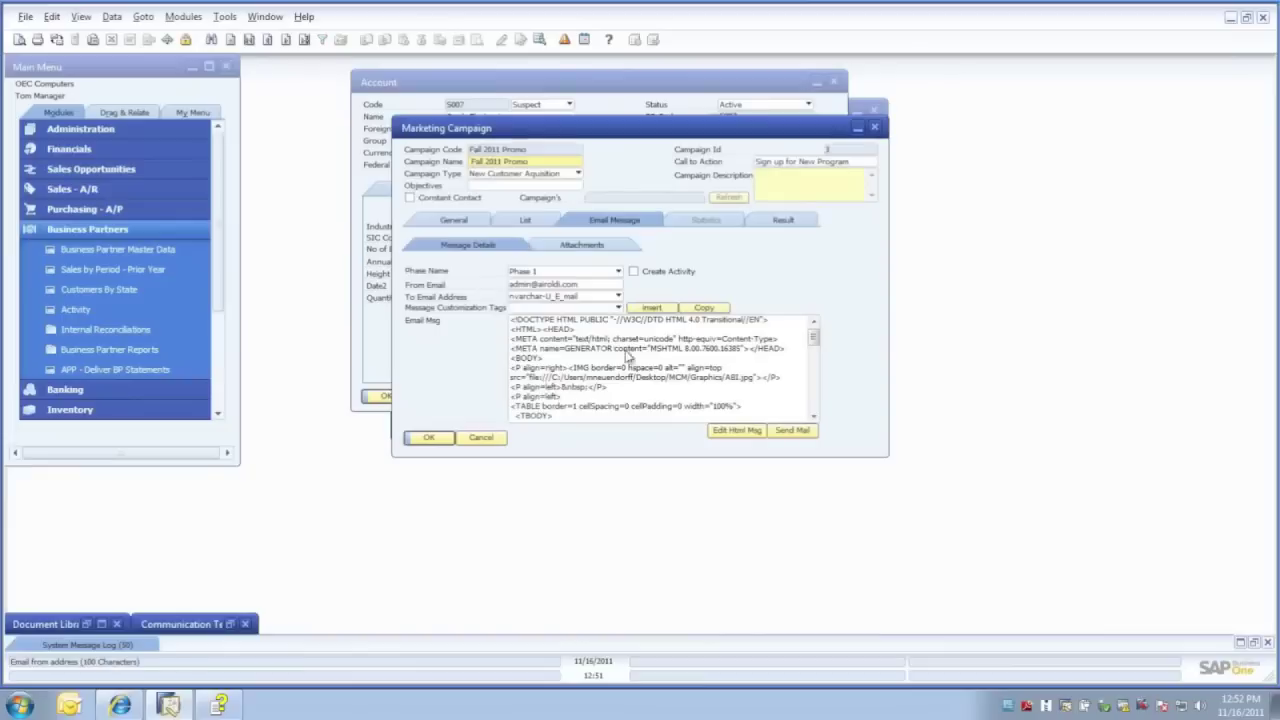
Send the Fall 2011 Promo campaign email and view its results
click(793, 430)
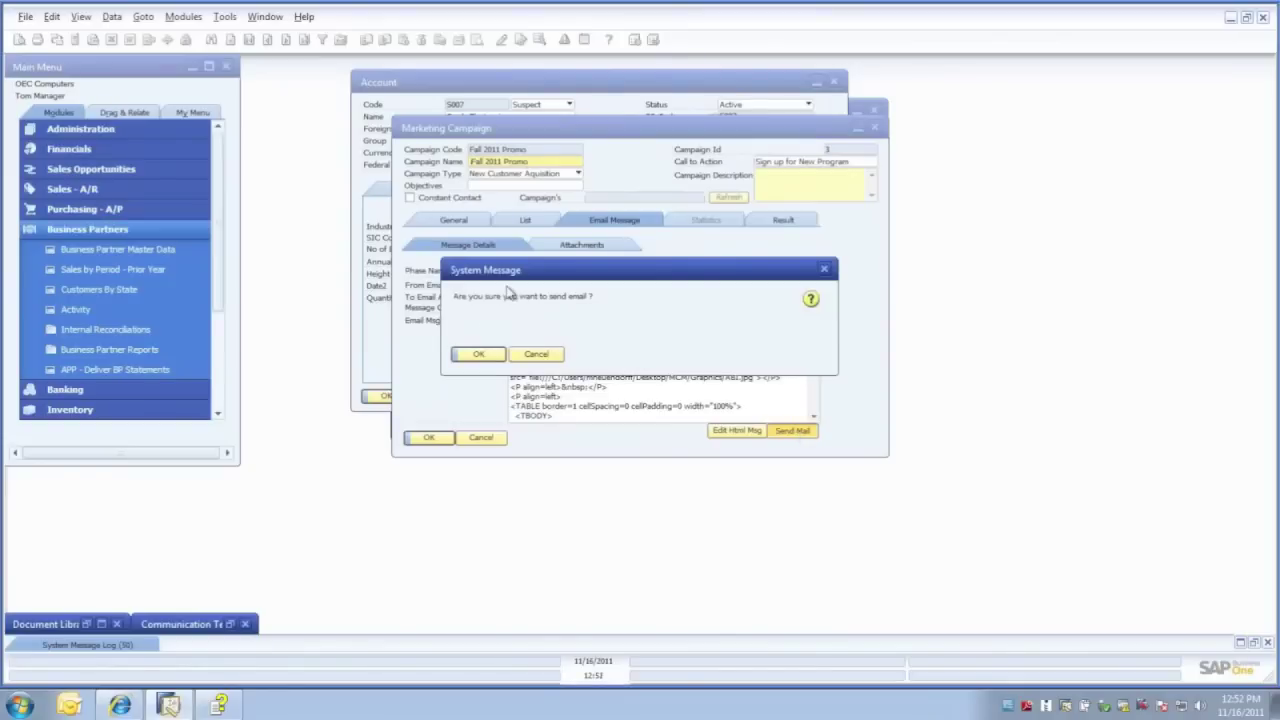
click(479, 356)
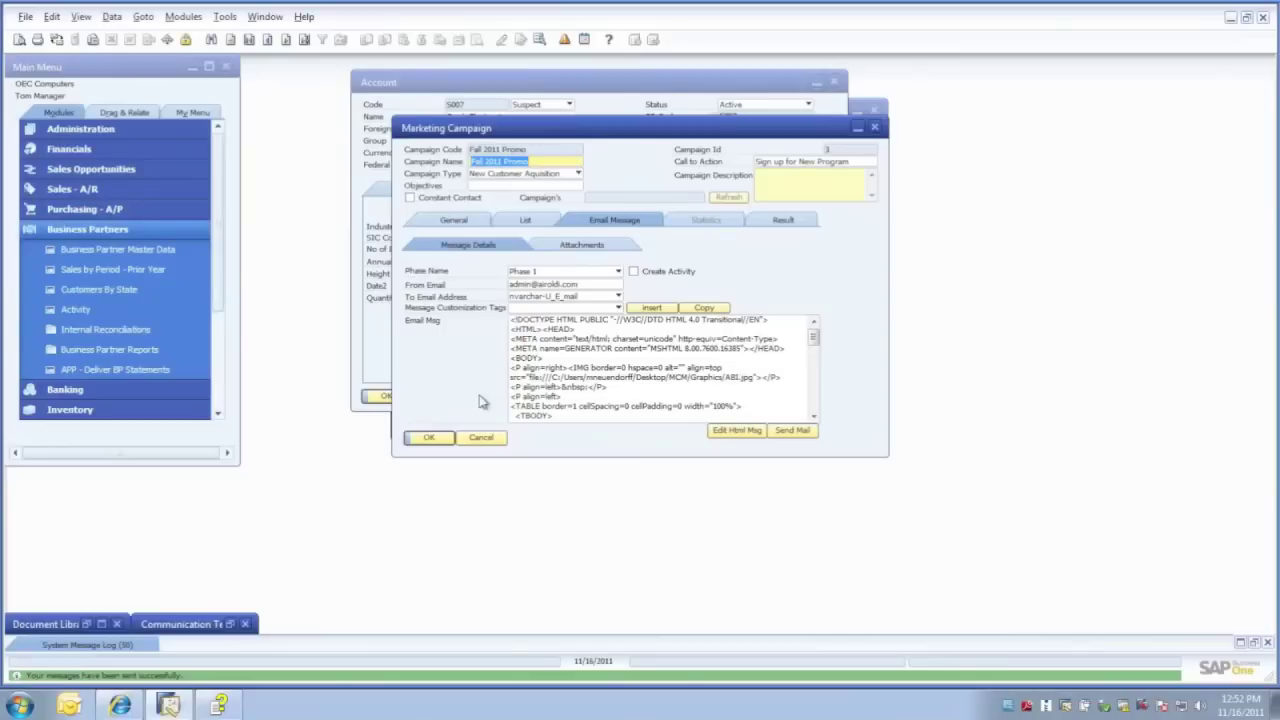
click(786, 222)
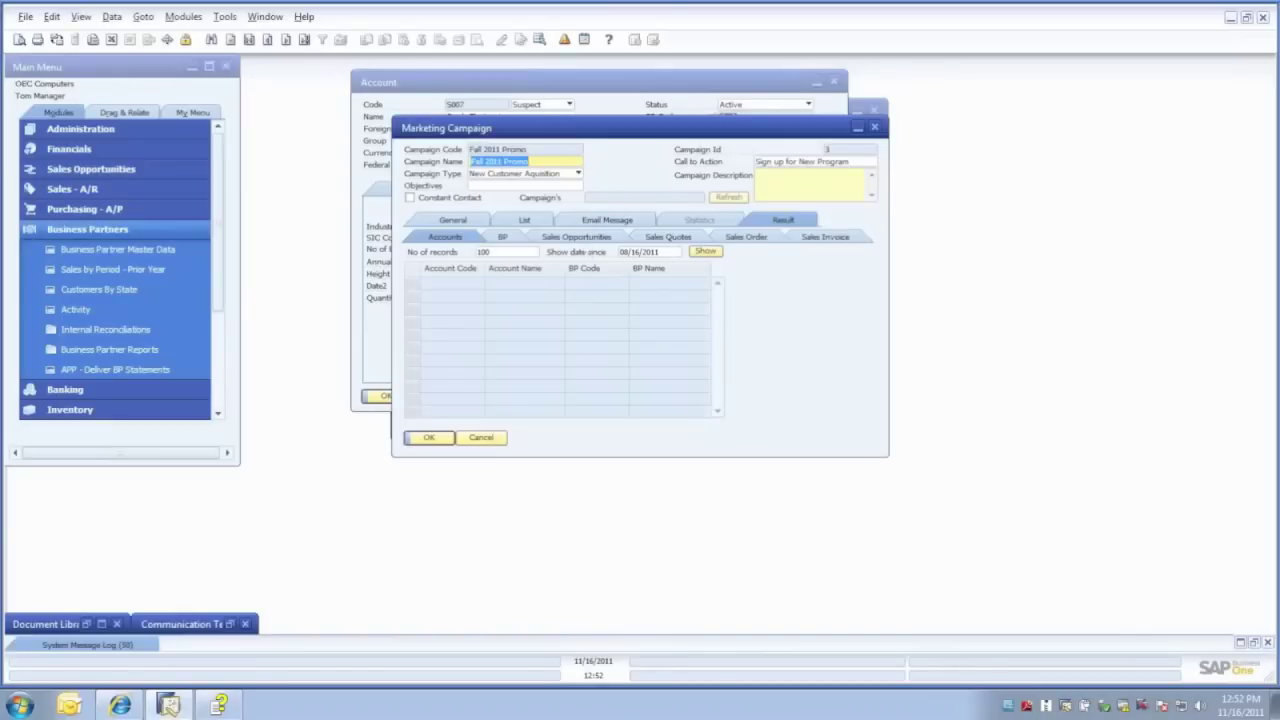
List the campaign's sales invoices since 01/01/2011 and open invoice 192 for 2,008.70
click(835, 240)
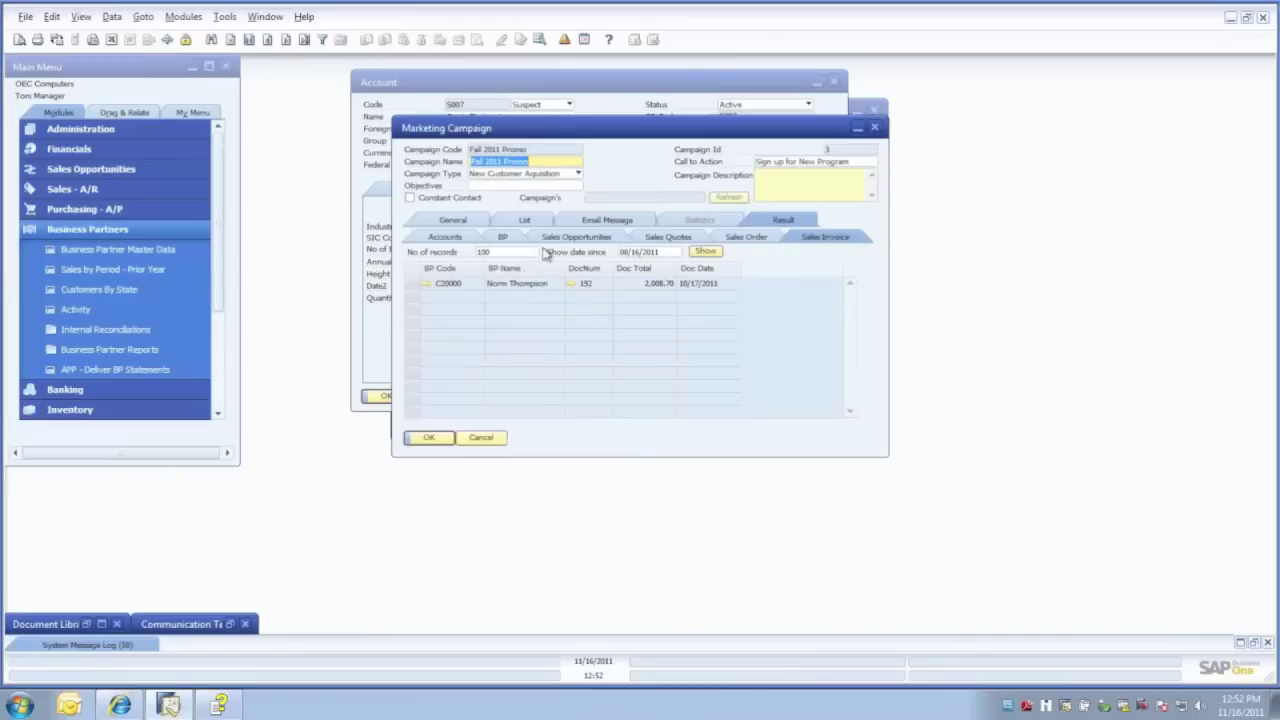
click(651, 253)
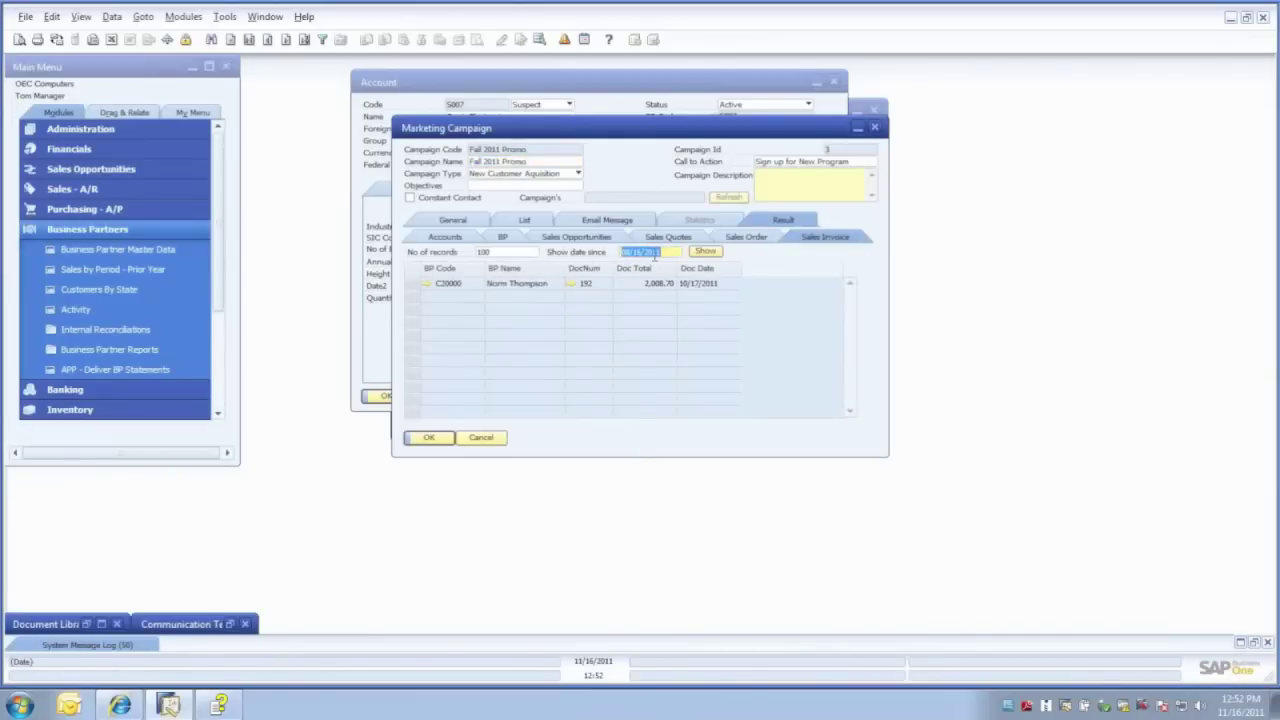
text(01/)
text(01/2011)
key(Tab)
click(703, 252)
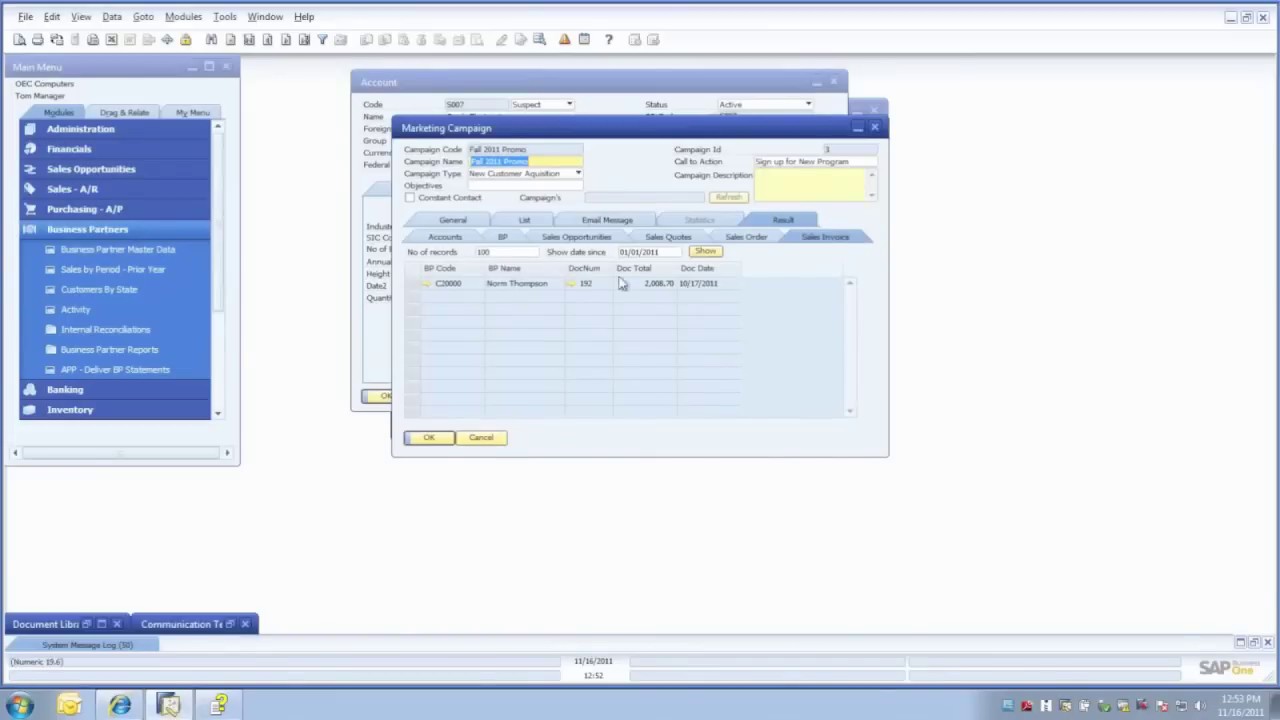
click(573, 284)
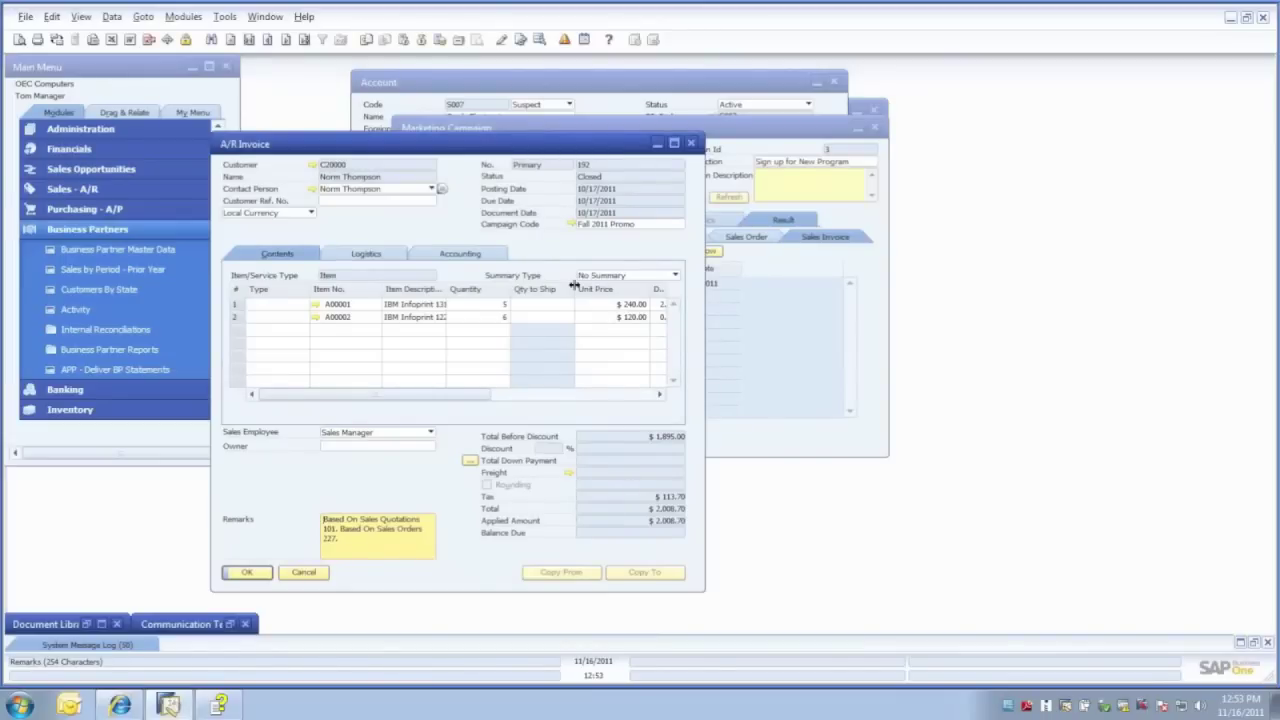
Shift the A/R Invoice 192 window right, then close it without changes
drag(553, 149, 671, 143)
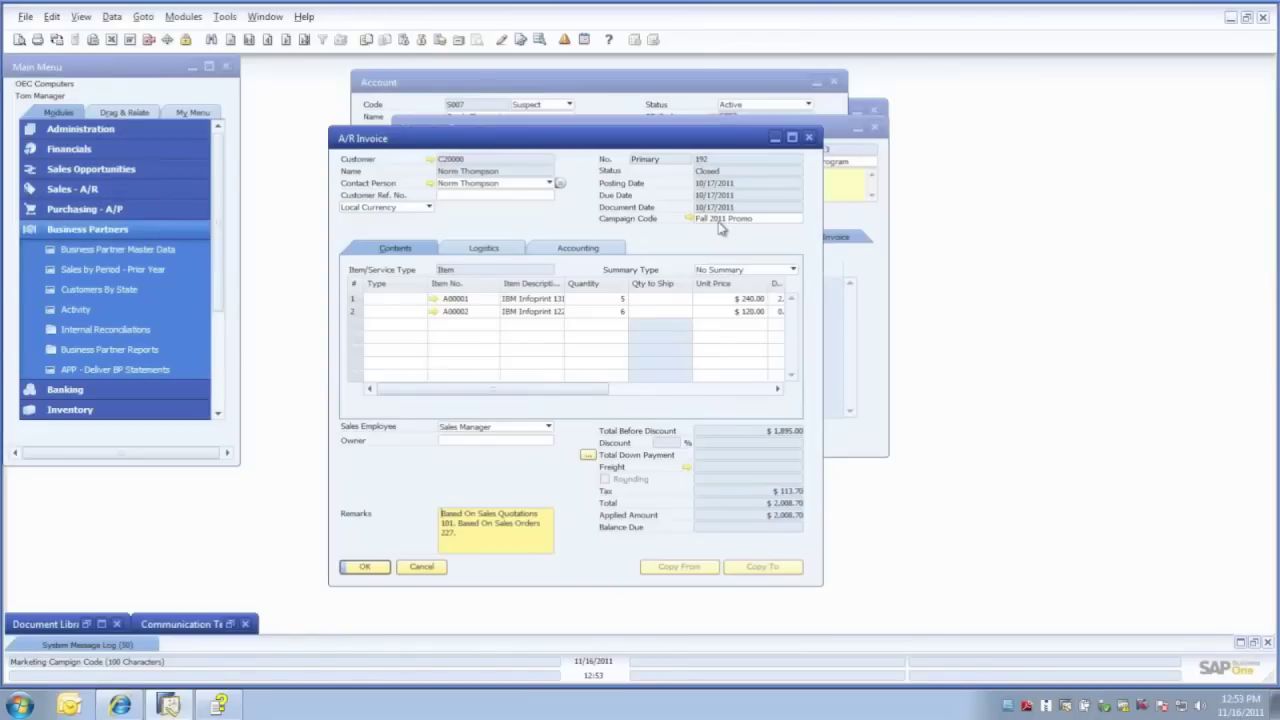
click(423, 574)
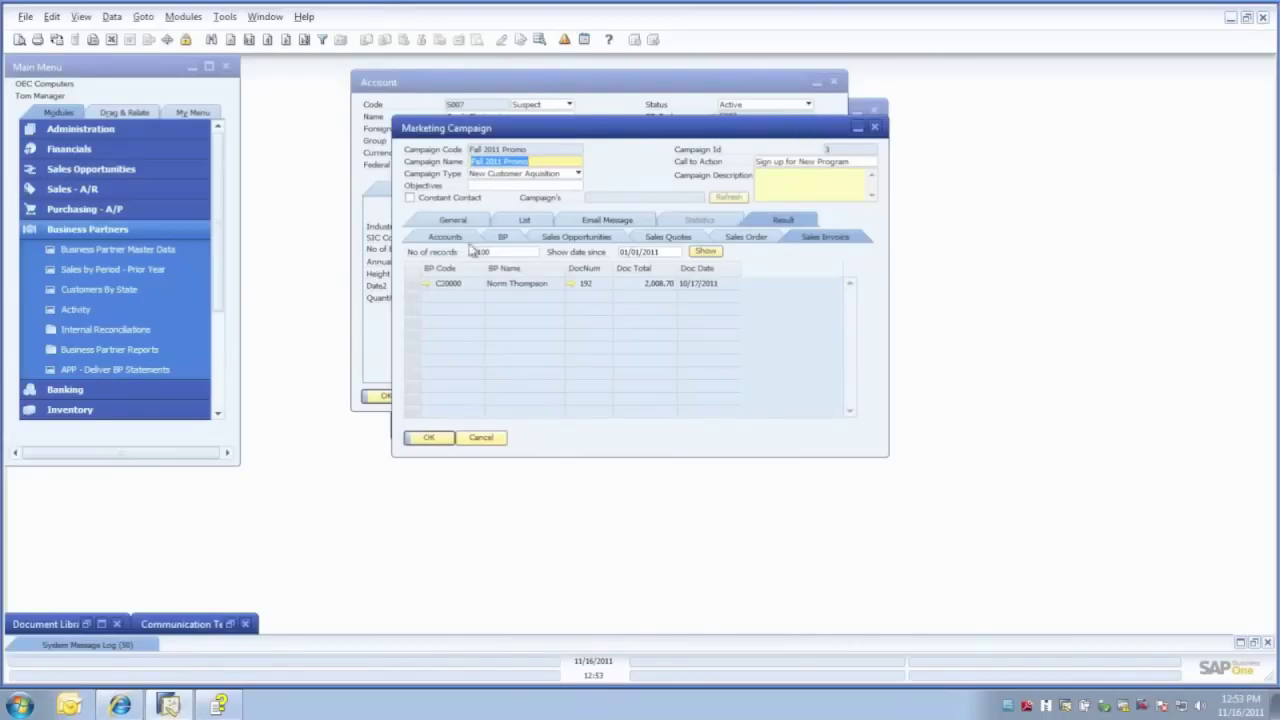
Review Fall 2011 Promo's summary, then bring Spring Savings 2011 forward and lower its window
click(450, 221)
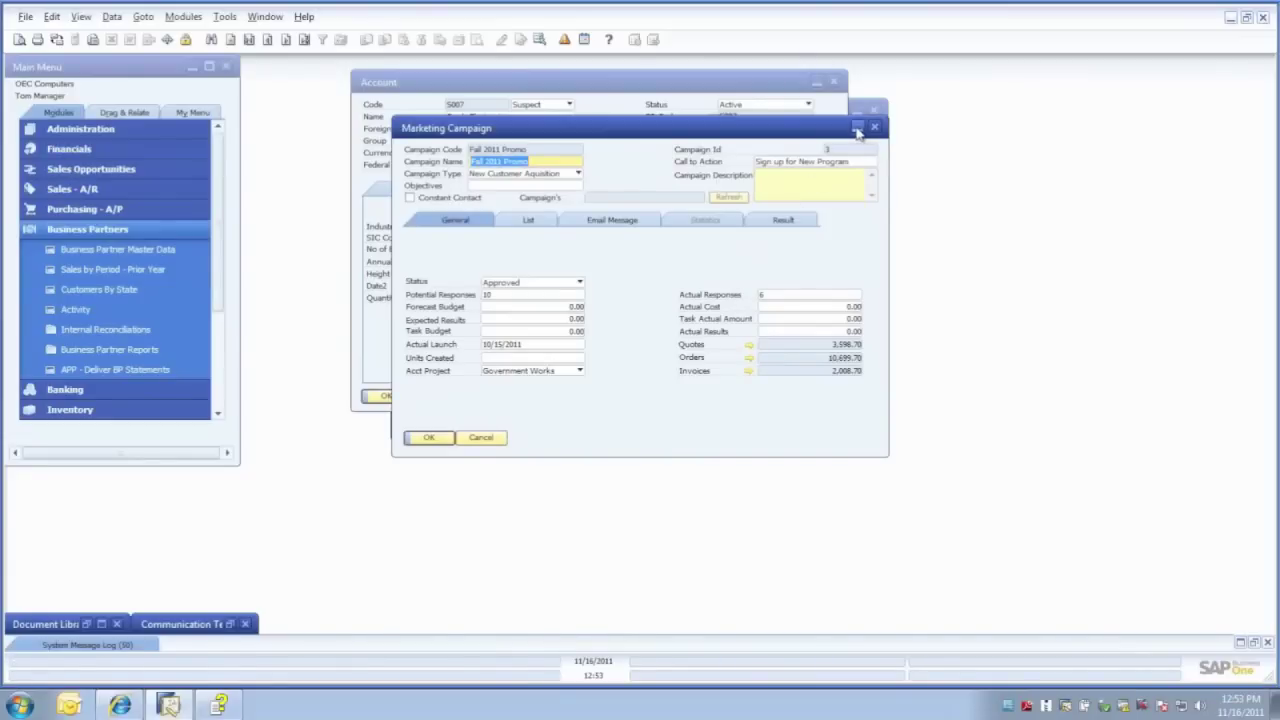
click(858, 129)
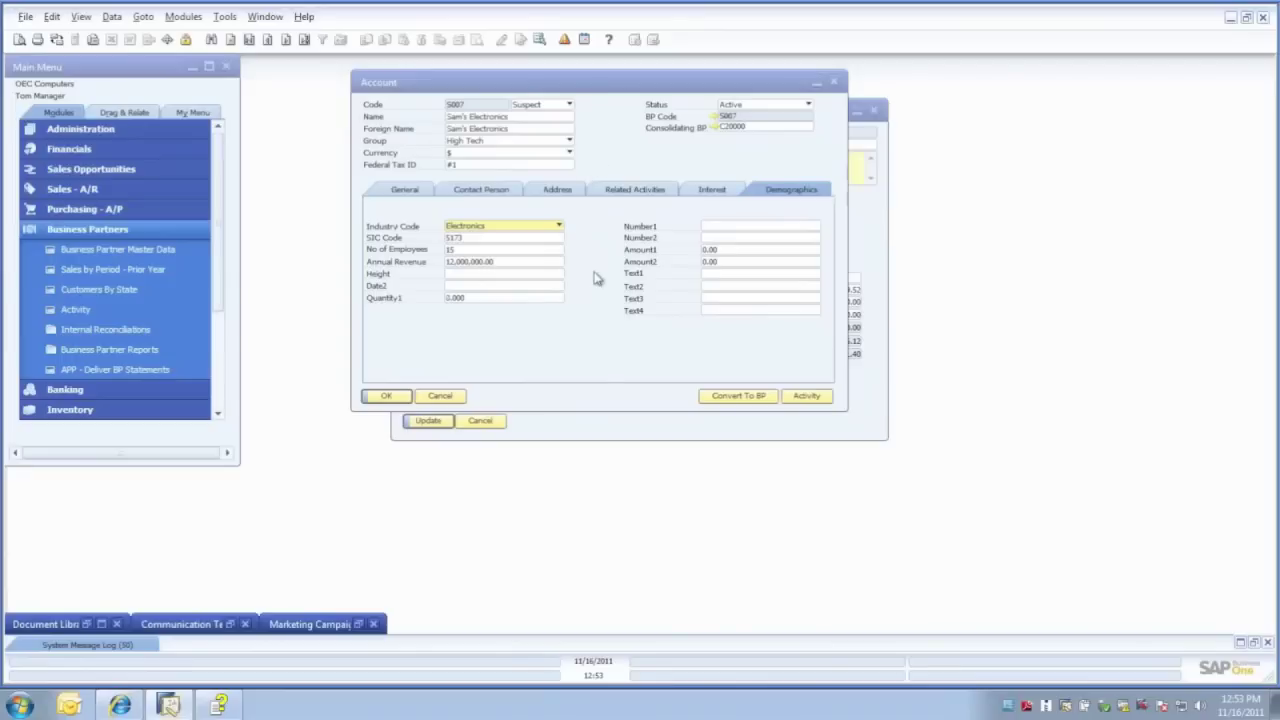
click(600, 425)
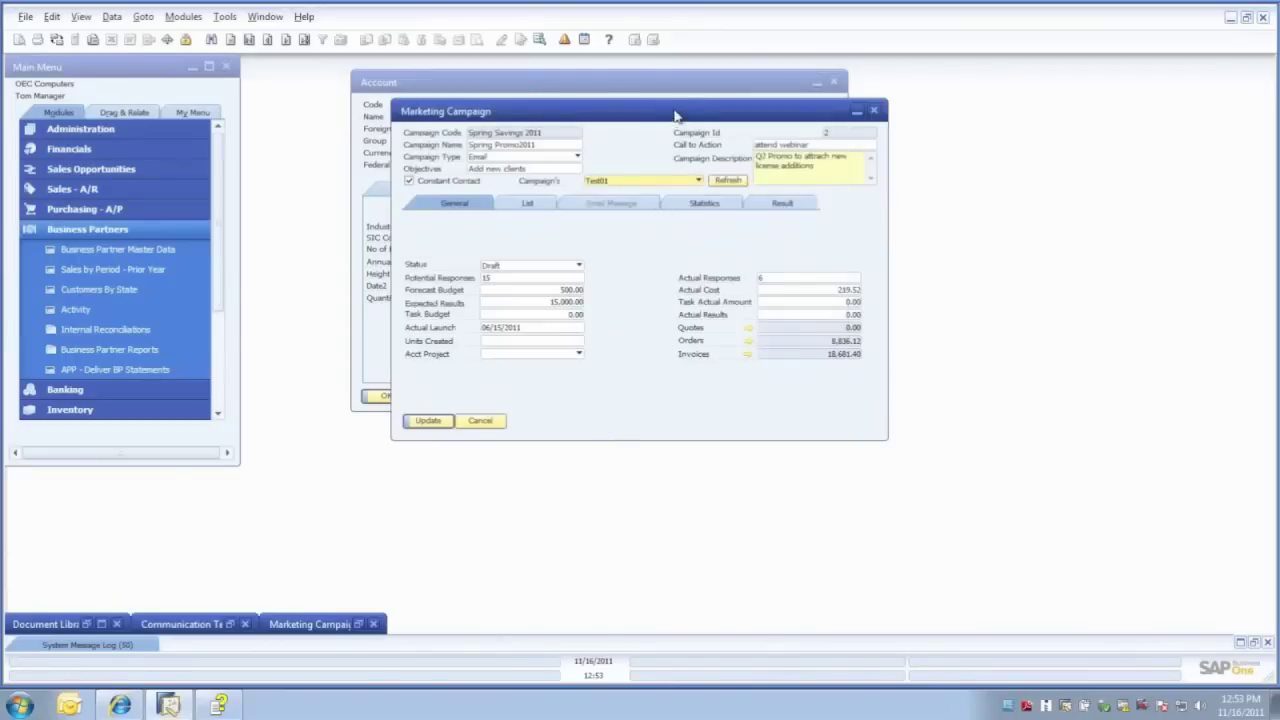
drag(675, 115, 680, 157)
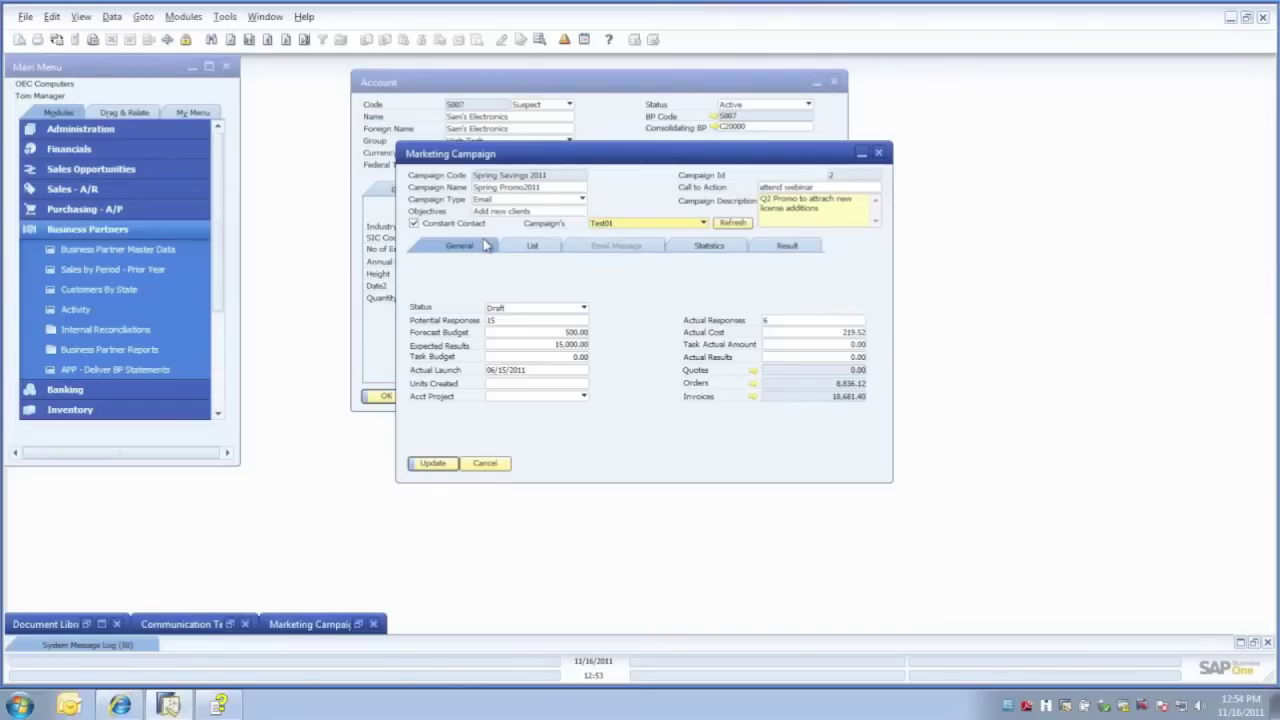
Preview the Test01 Black Friday email in Constant Contact, then return to SAP Business One
click(122, 706)
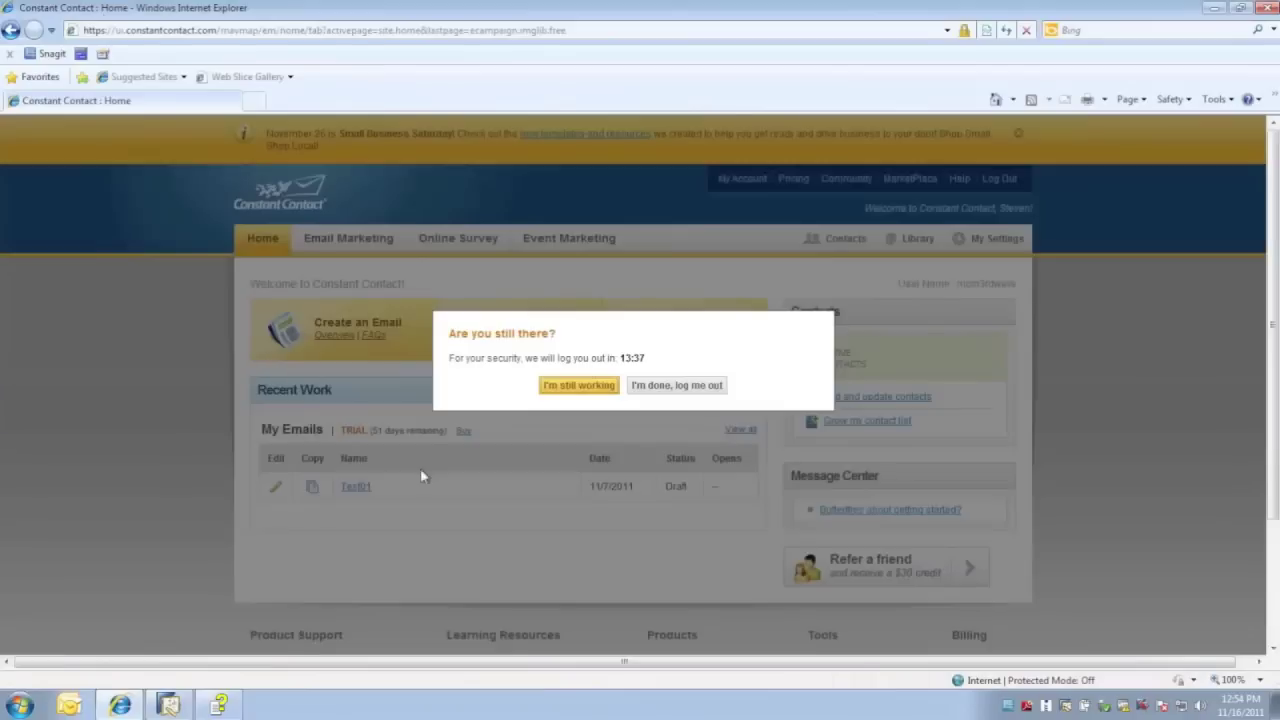
click(573, 388)
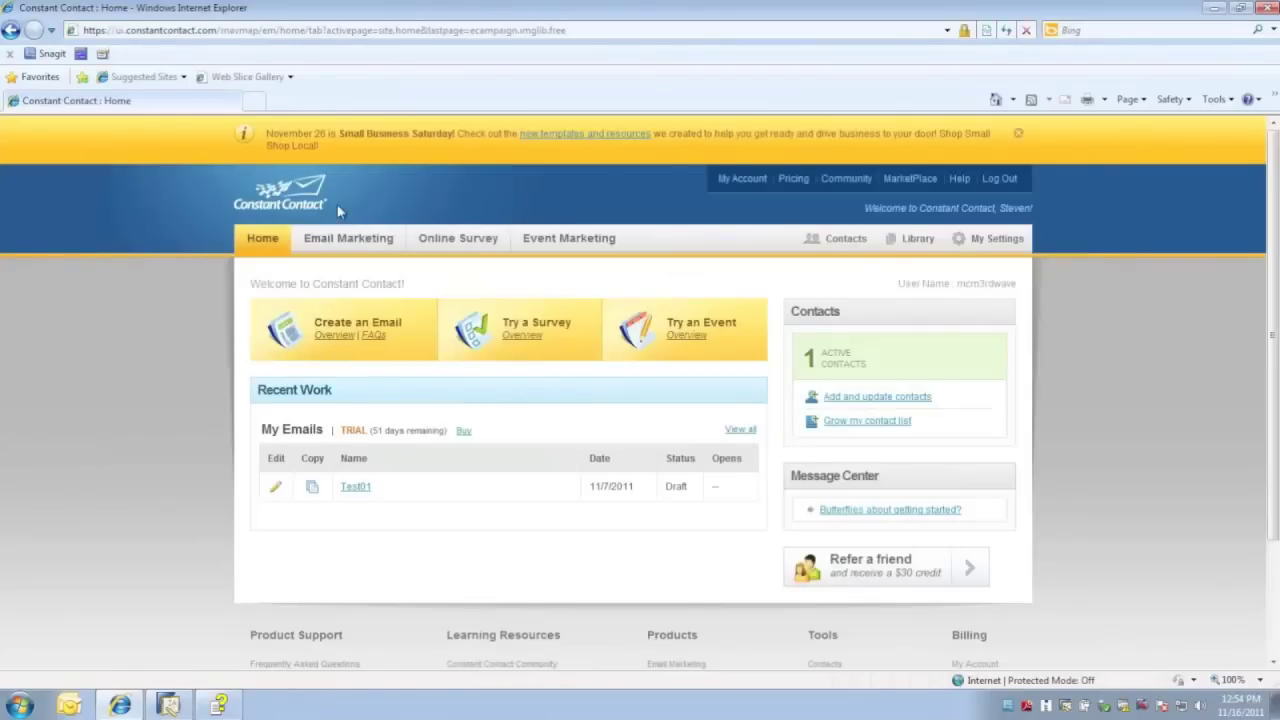
click(363, 490)
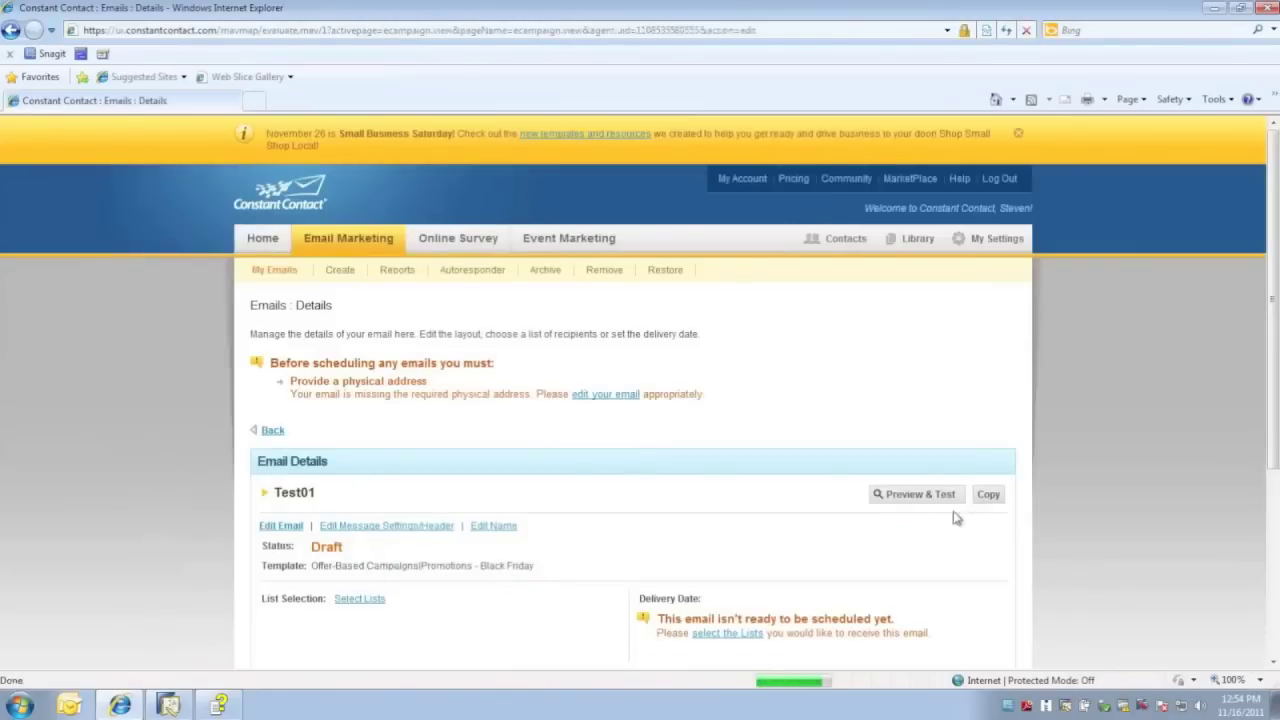
click(908, 495)
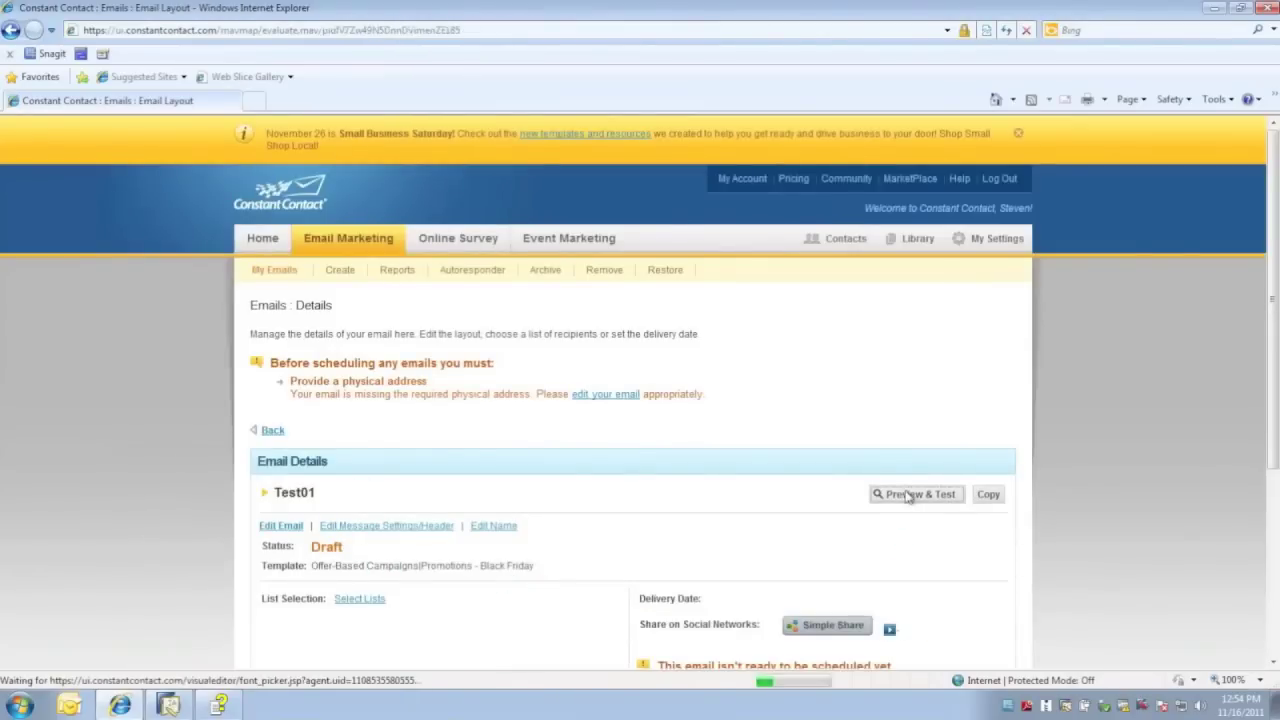
scroll(1200, 303, down, 3)
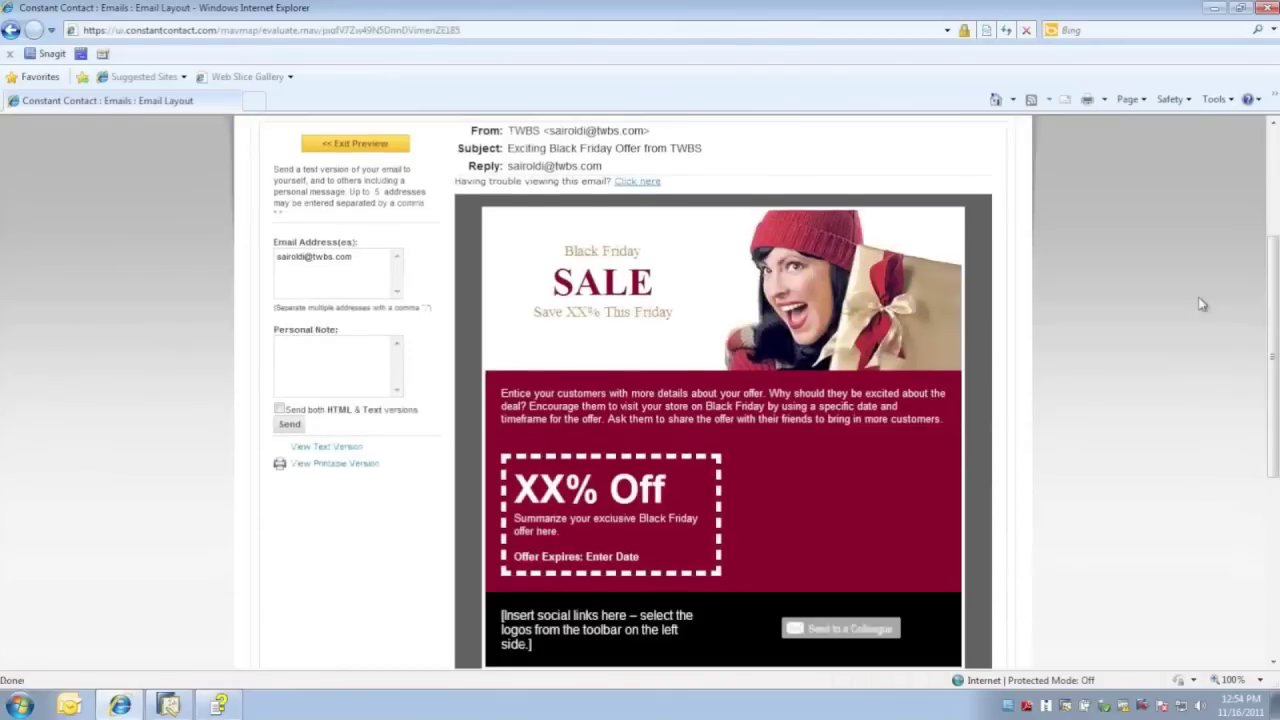
mouse_move(1275, 310)
mouse_down()
mouse_move(1275, 393)
mouse_move(1277, 297)
mouse_up()
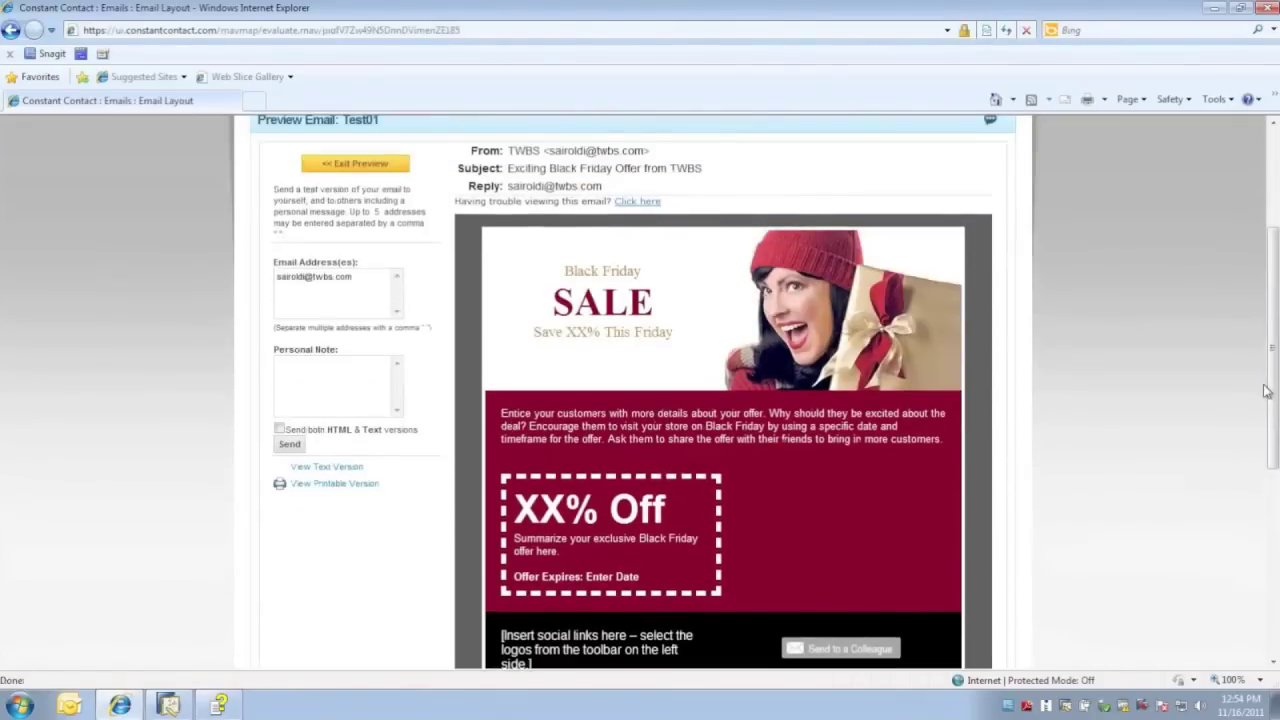
scroll(1275, 372, up, 3)
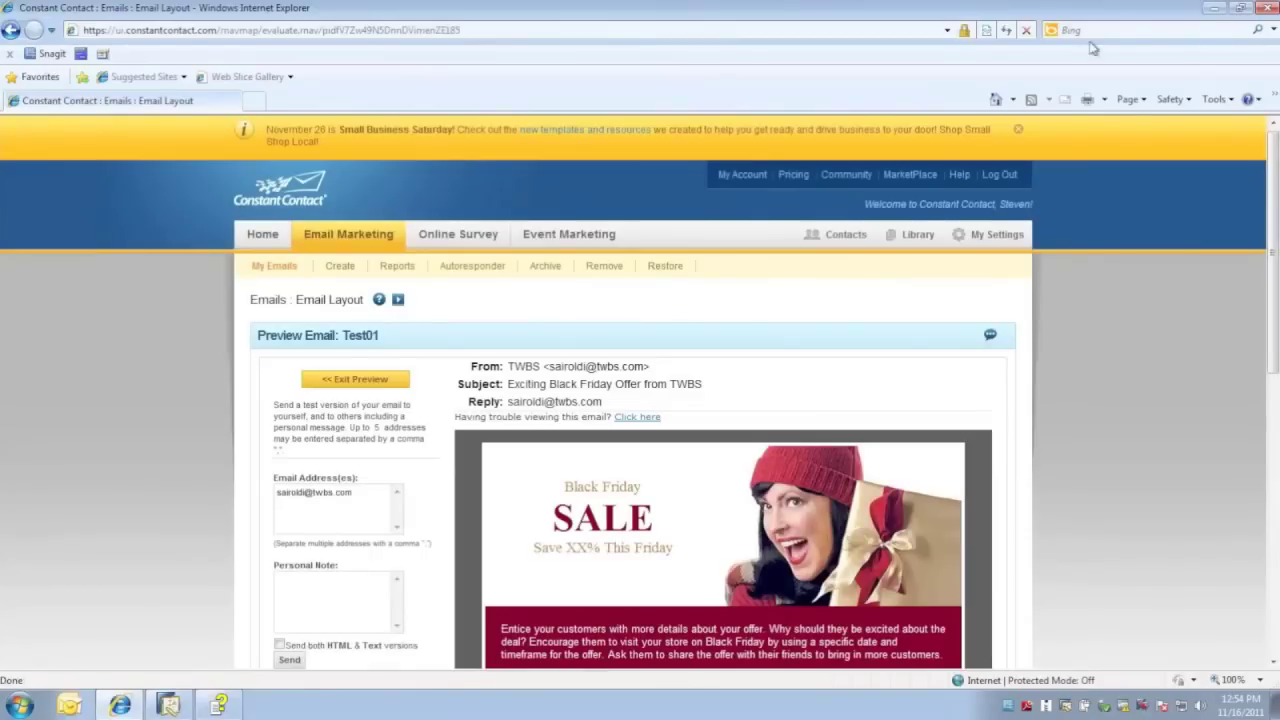
key(alt+Tab)
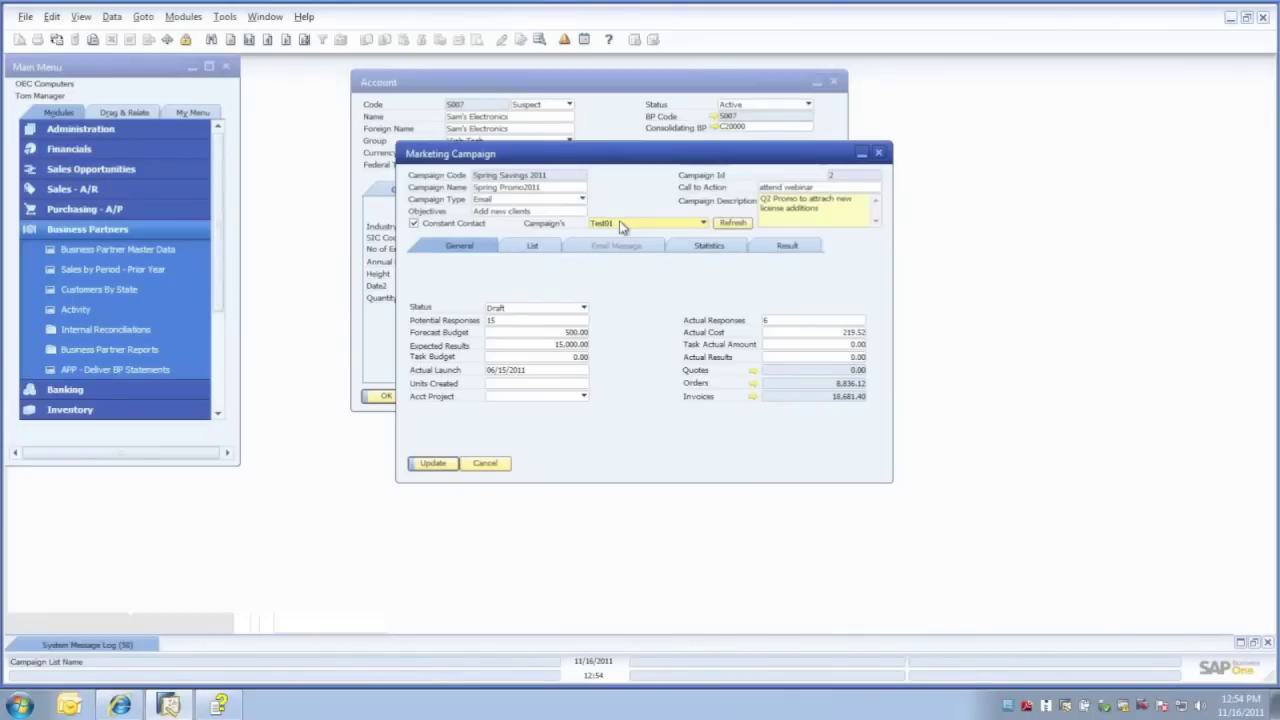
Keep Test01 as the linked Constant Contact email and view the Phase One contact list
click(704, 224)
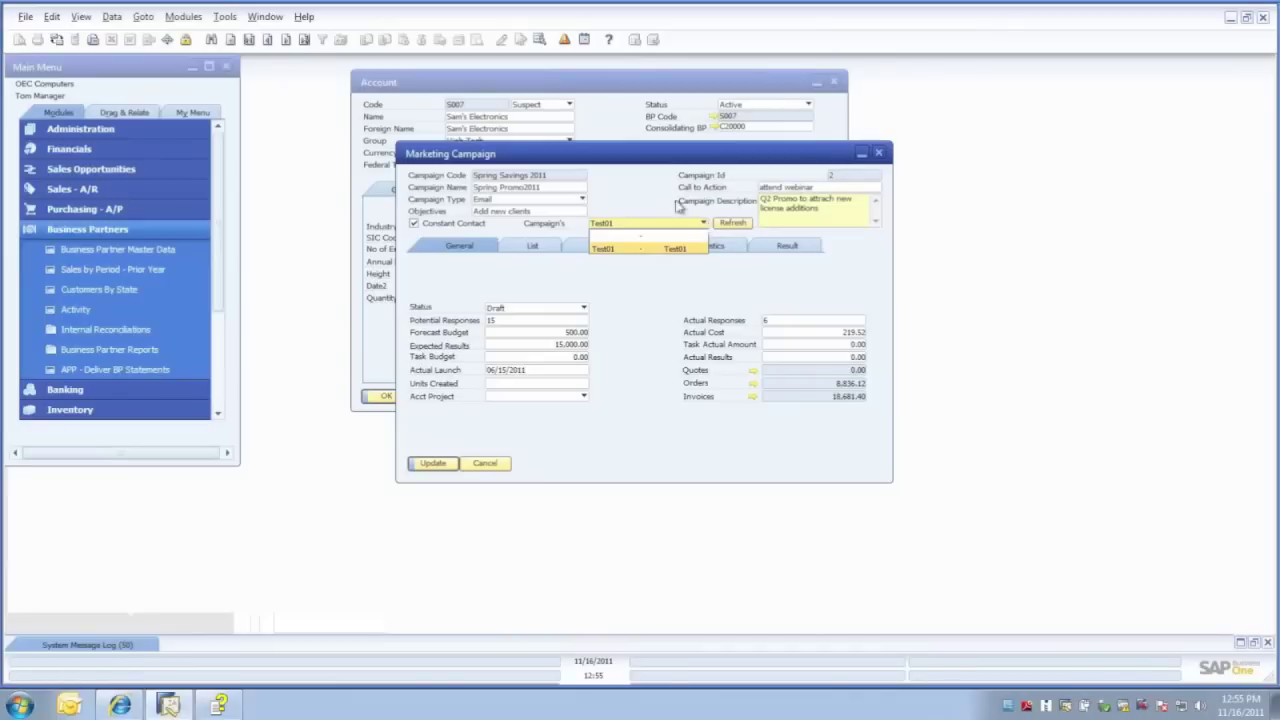
click(660, 222)
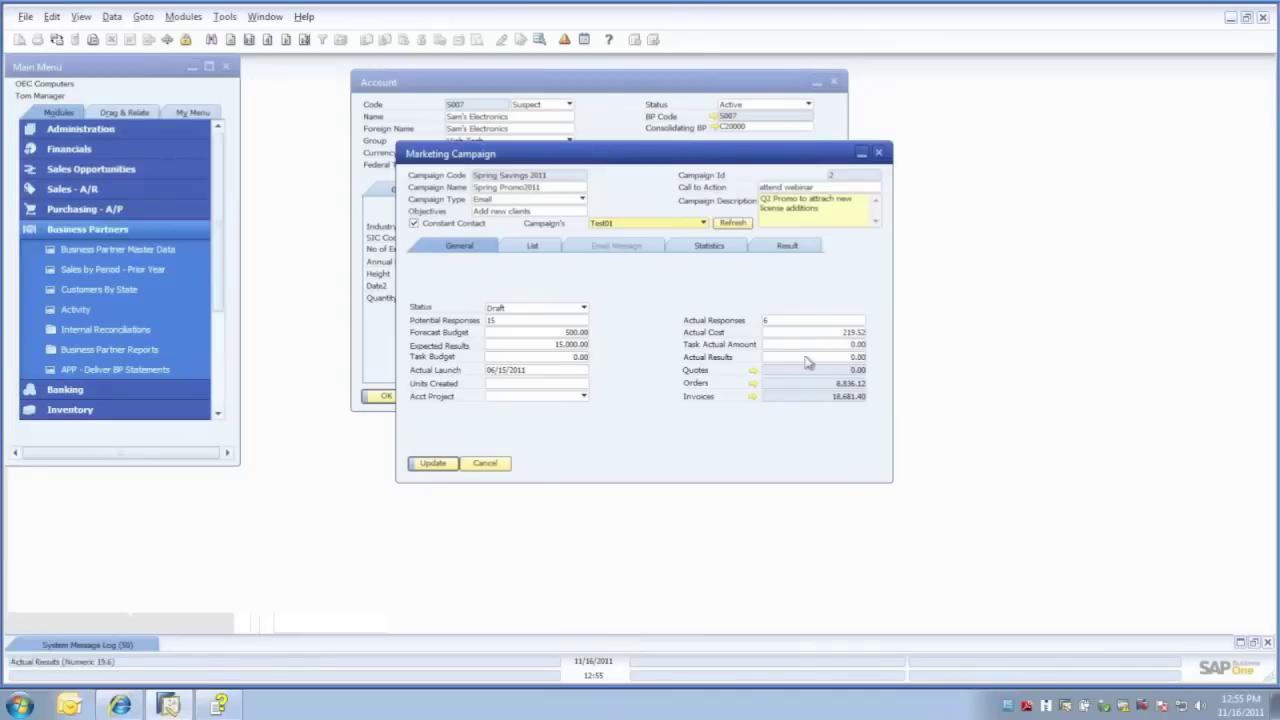
click(532, 248)
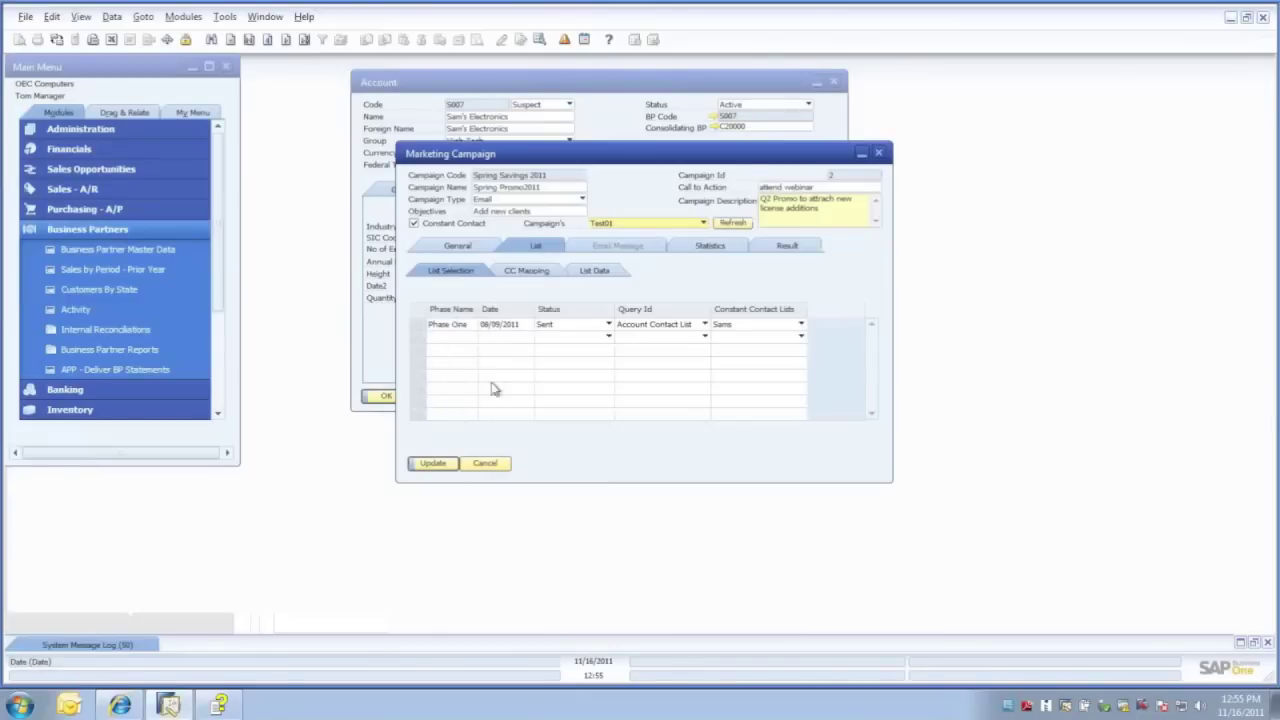
click(609, 325)
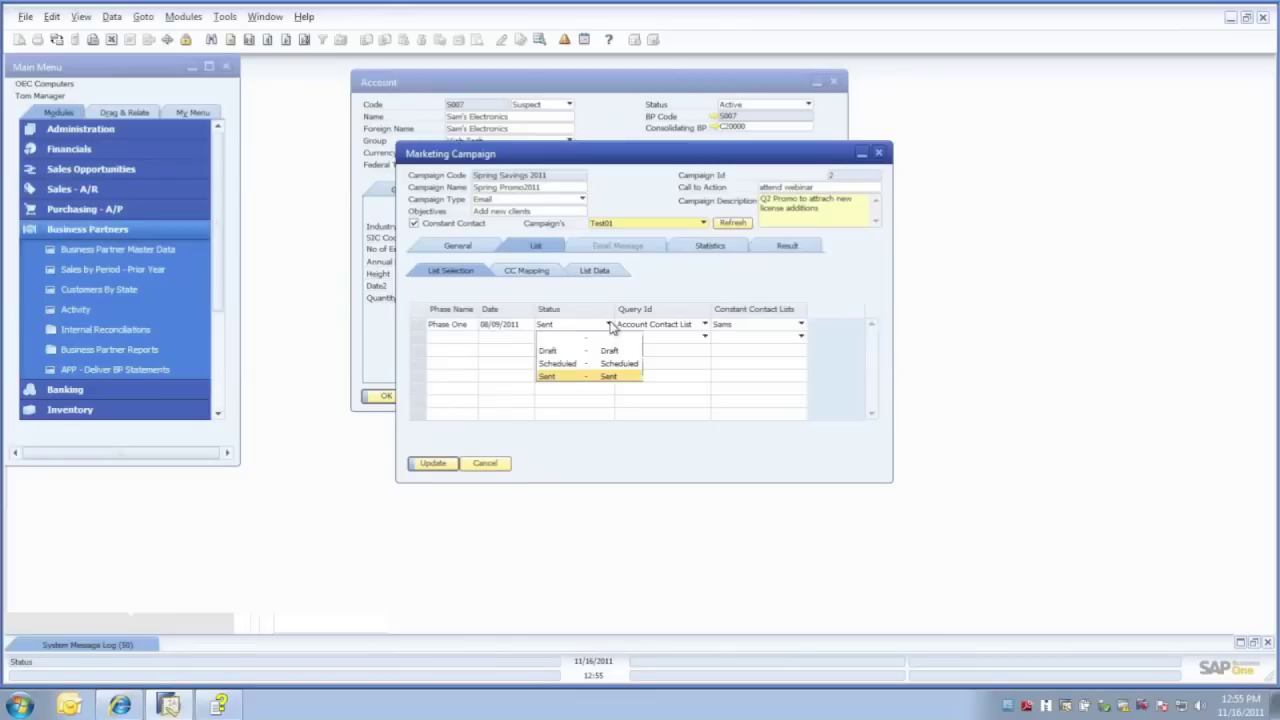
click(592, 318)
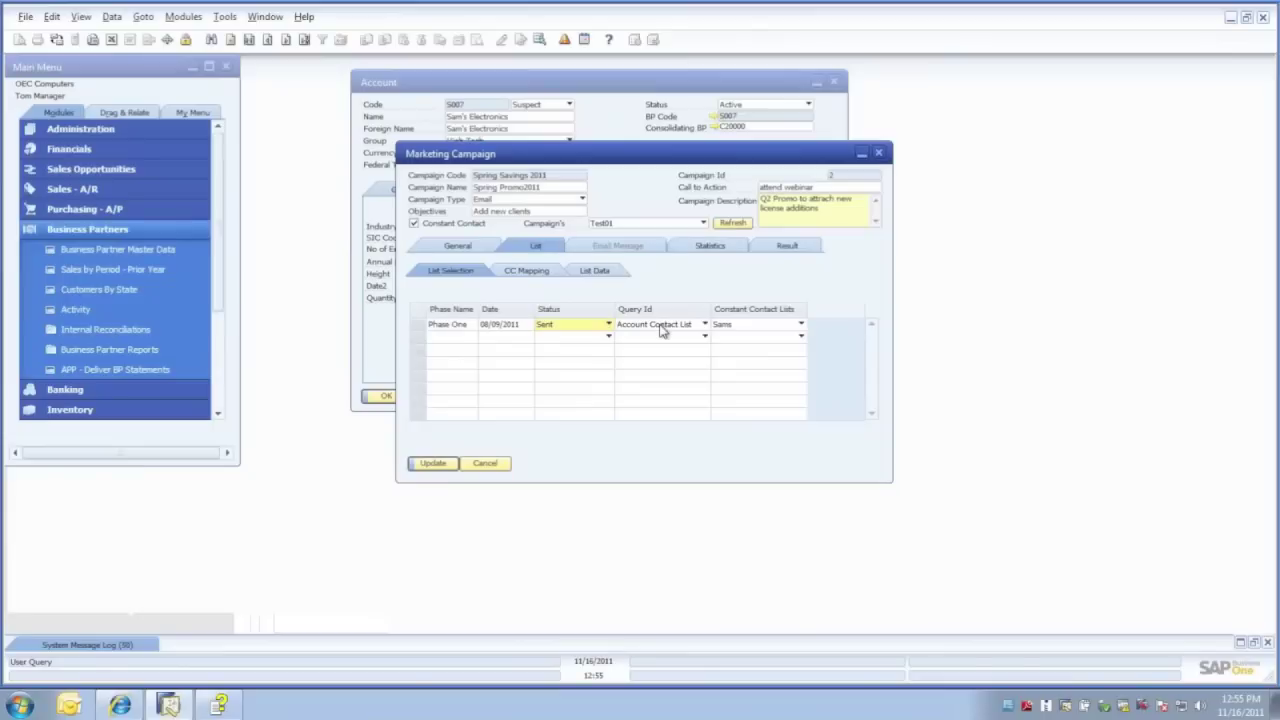
click(420, 328)
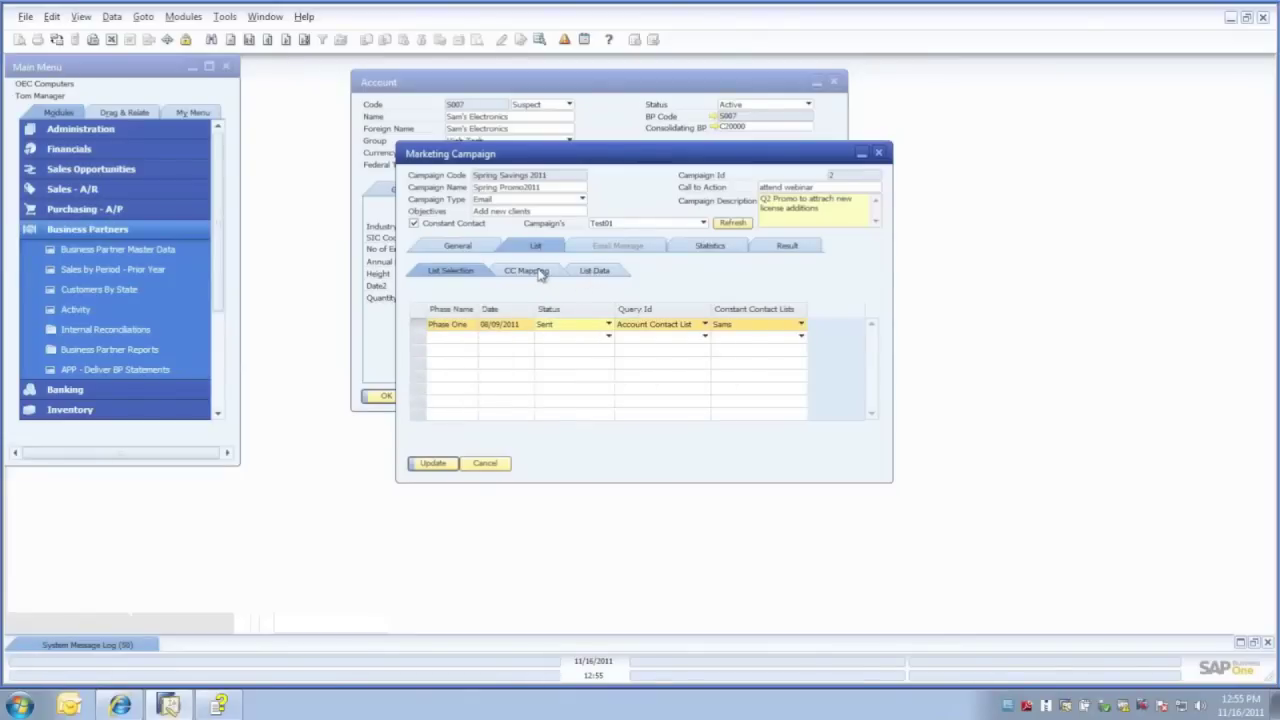
Review the Spring Savings 2011 list data: contacts' card codes, company names and BP codes
click(538, 272)
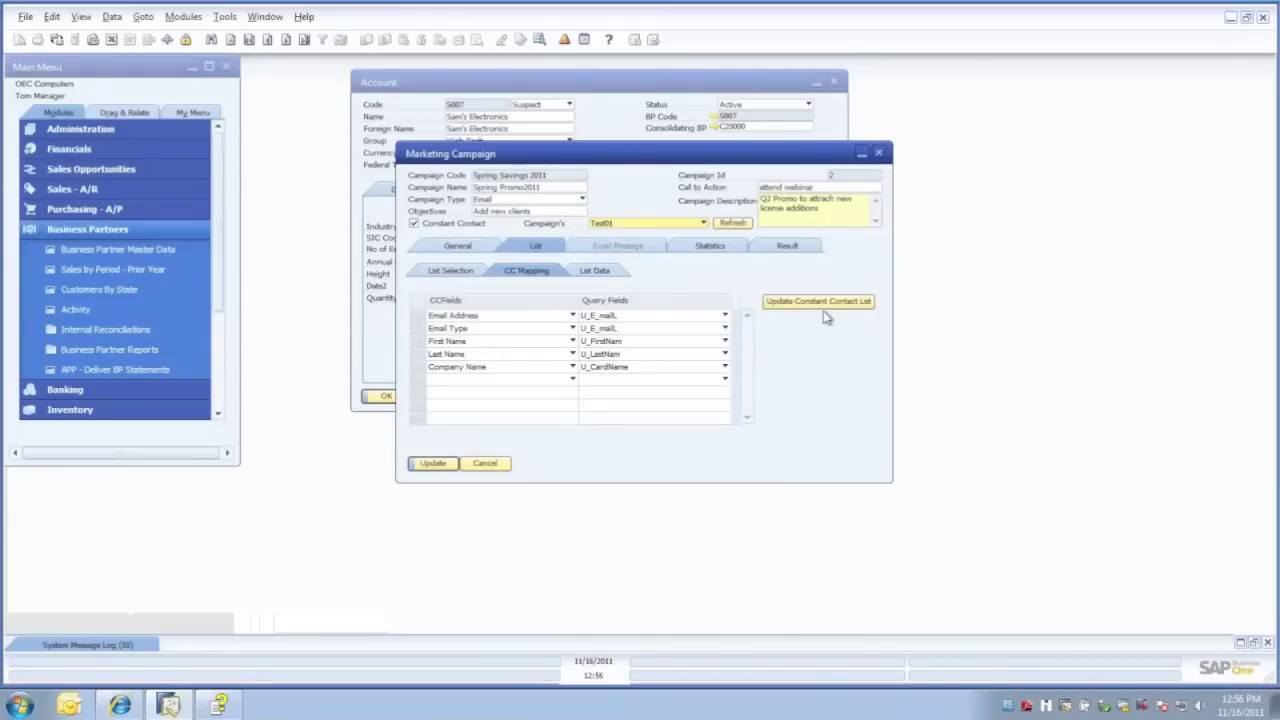
click(596, 275)
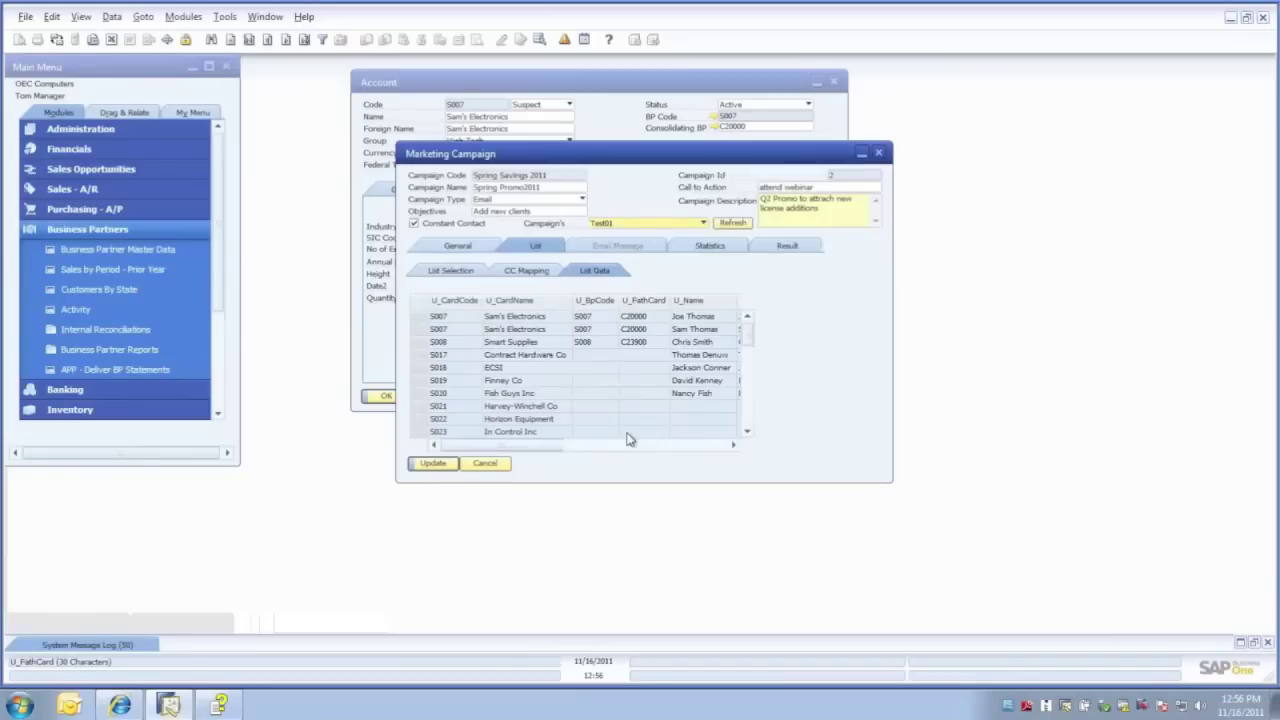
mouse_move(548, 448)
mouse_down()
mouse_move(678, 472)
mouse_move(544, 456)
mouse_up()
Show the campaign's contact statistics and results since 01/01/2011: Sam's Electronics and Willi Hahn Corp
click(710, 247)
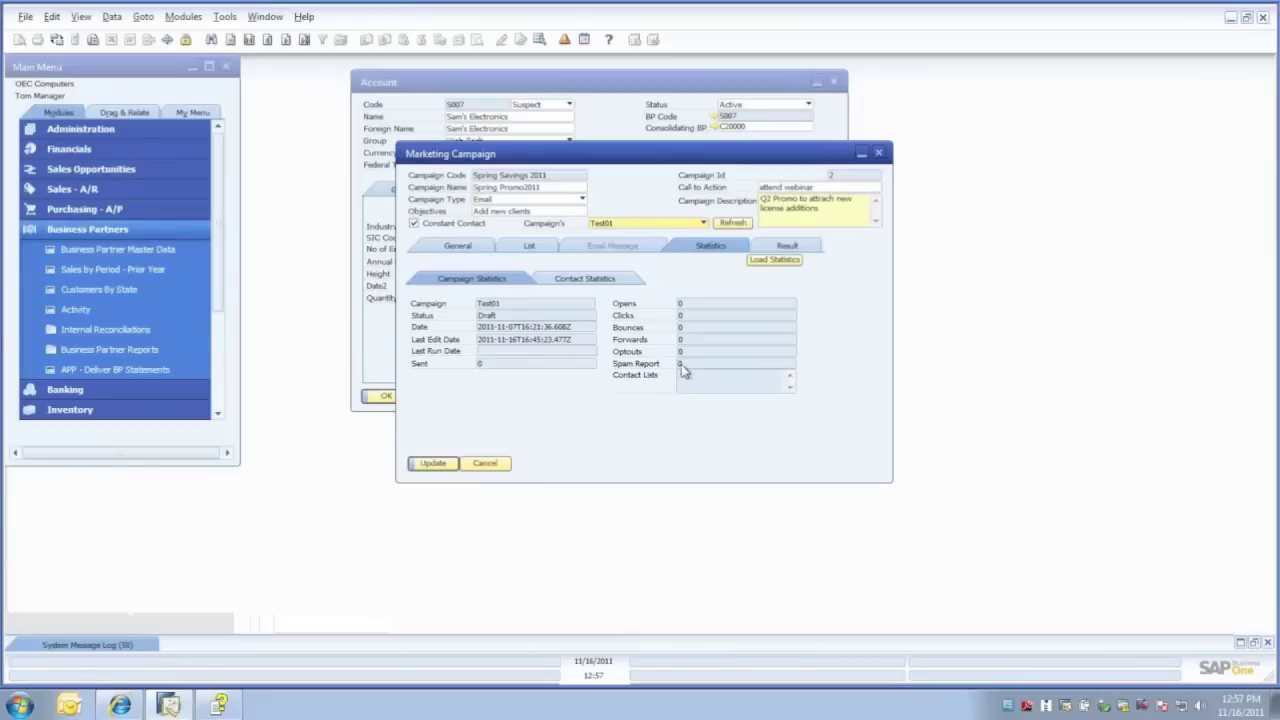
click(583, 280)
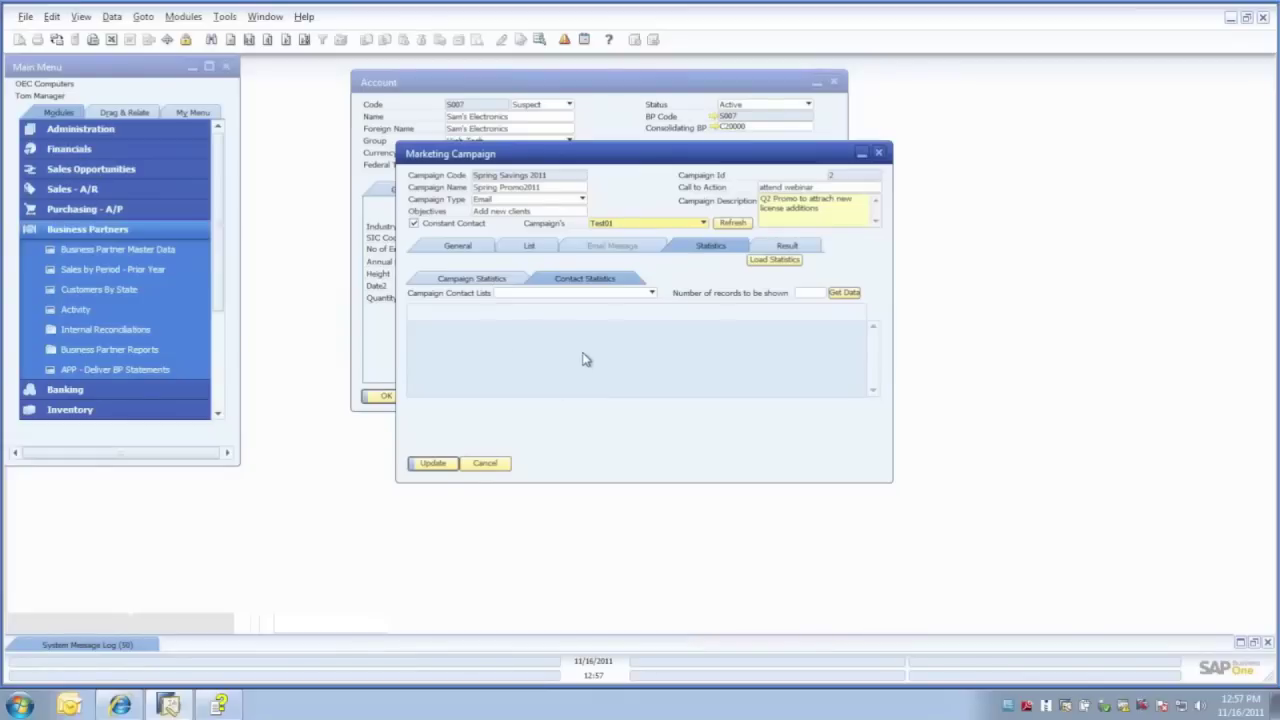
click(786, 246)
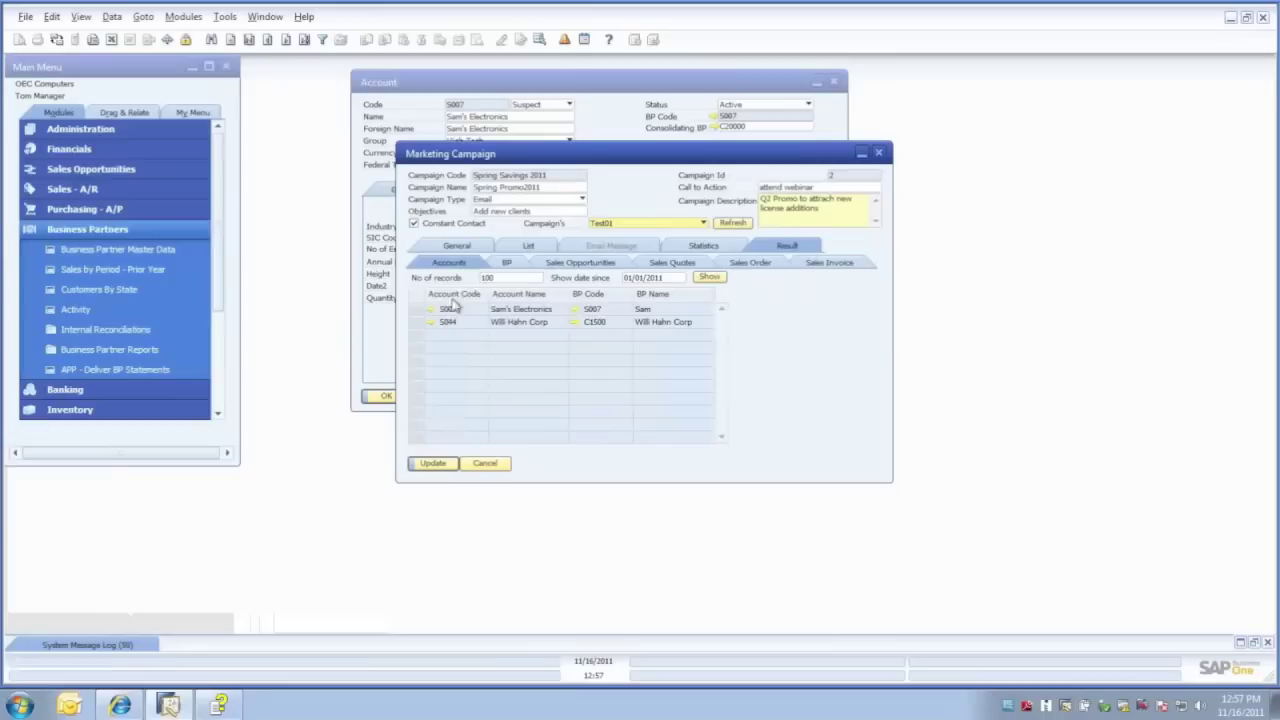
Review the campaign's linked invoices, orders, quotes and opportunities, then minimize the Marketing Campaign window
click(822, 264)
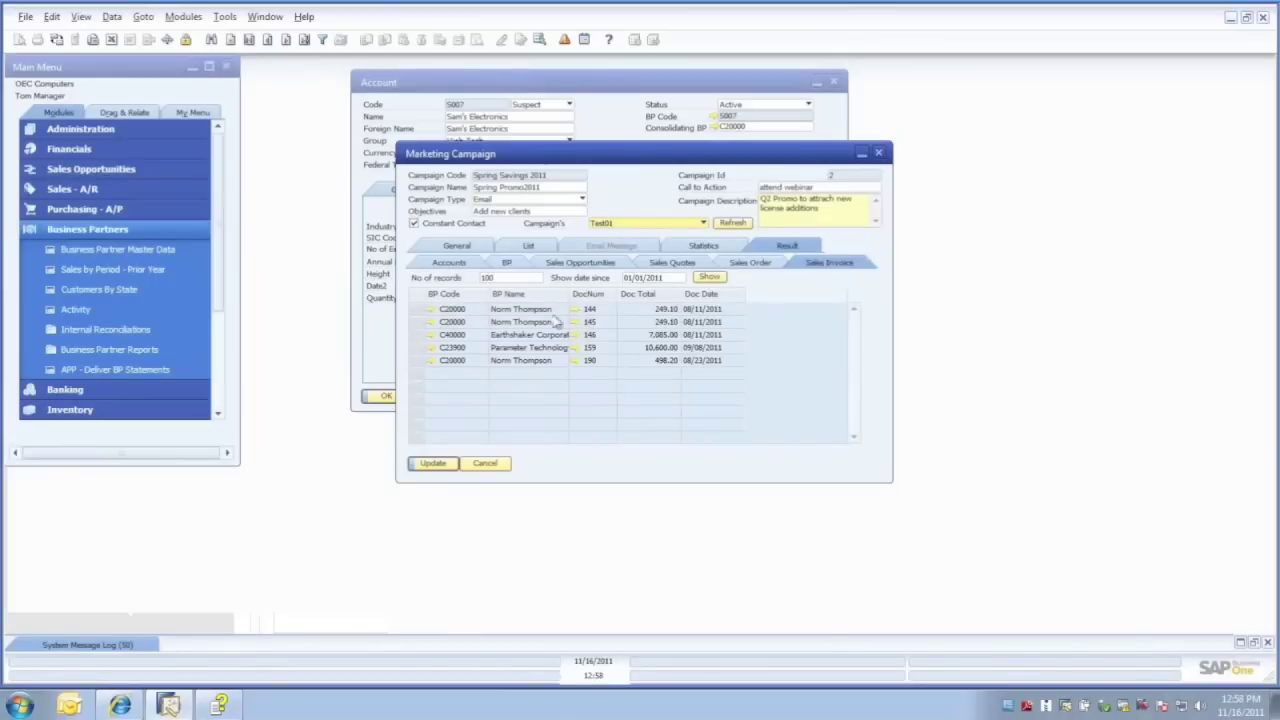
click(750, 268)
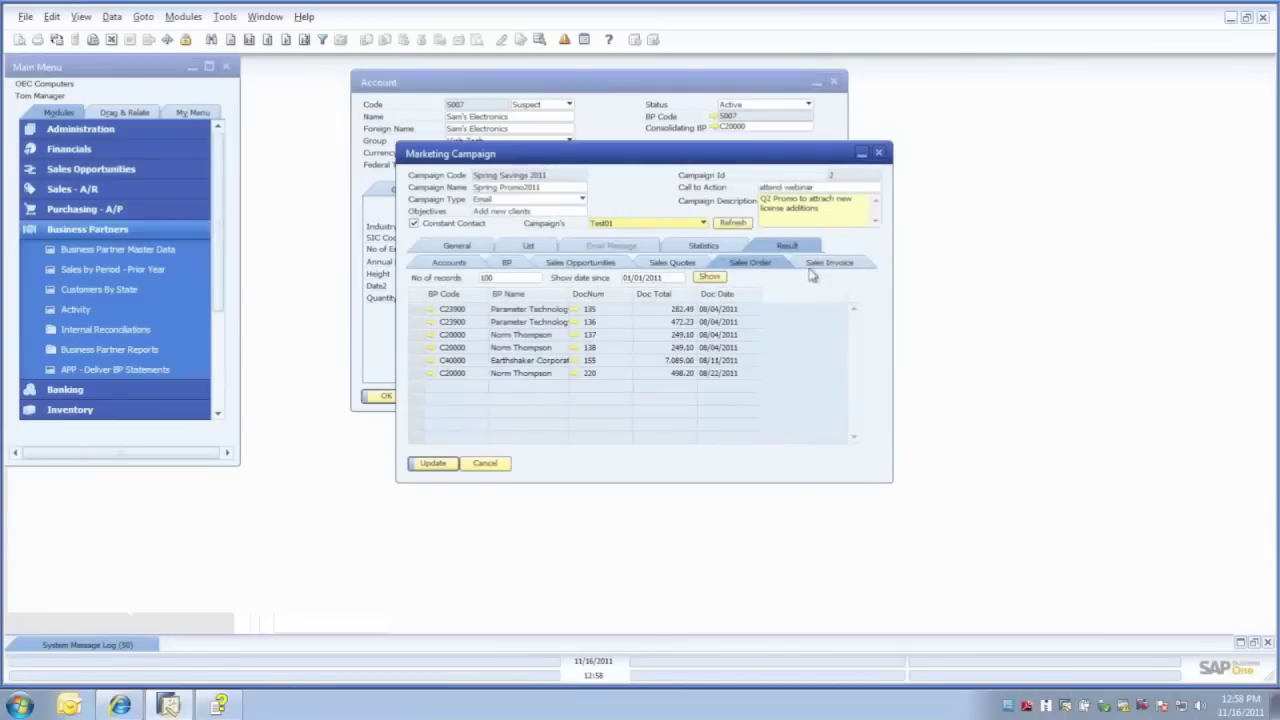
click(676, 266)
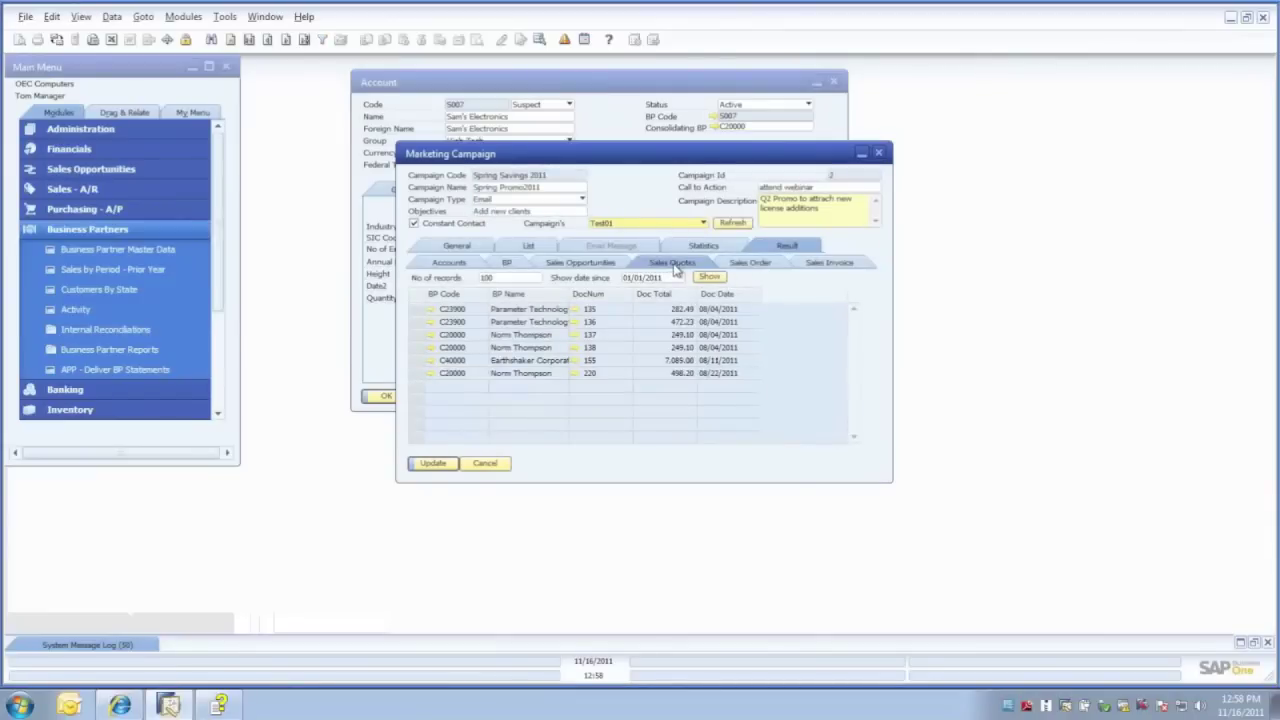
click(579, 265)
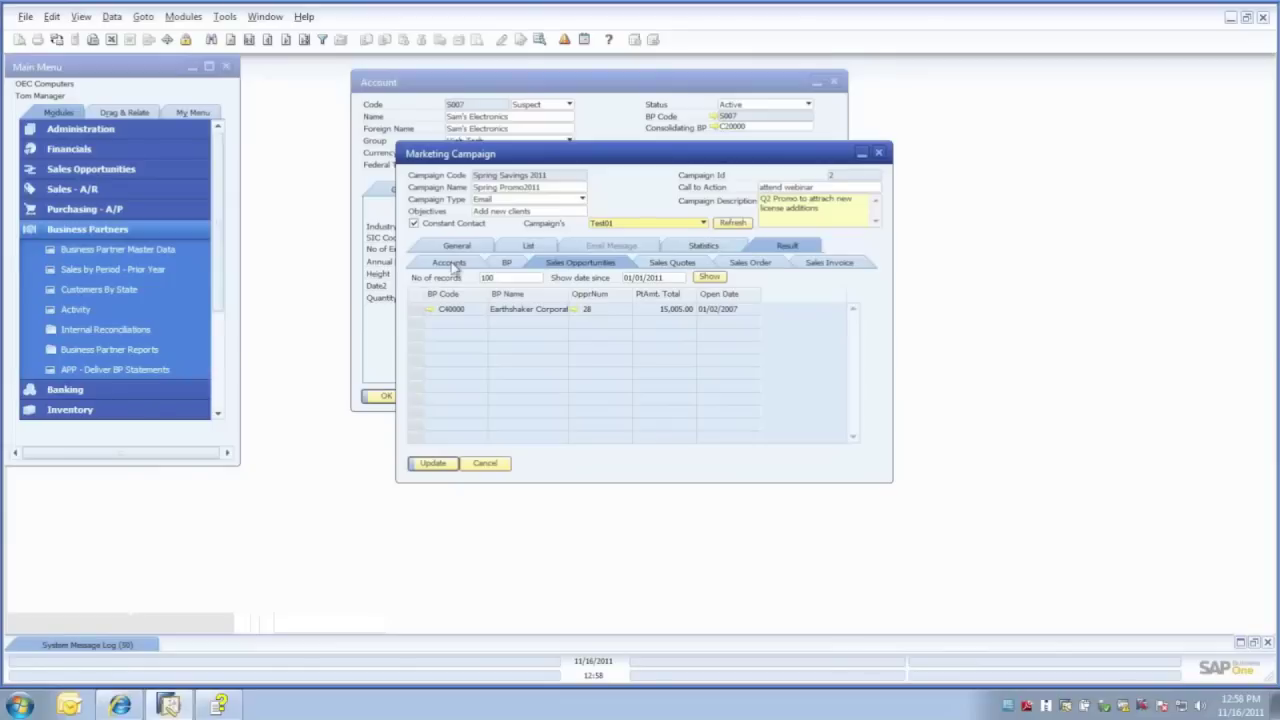
click(862, 155)
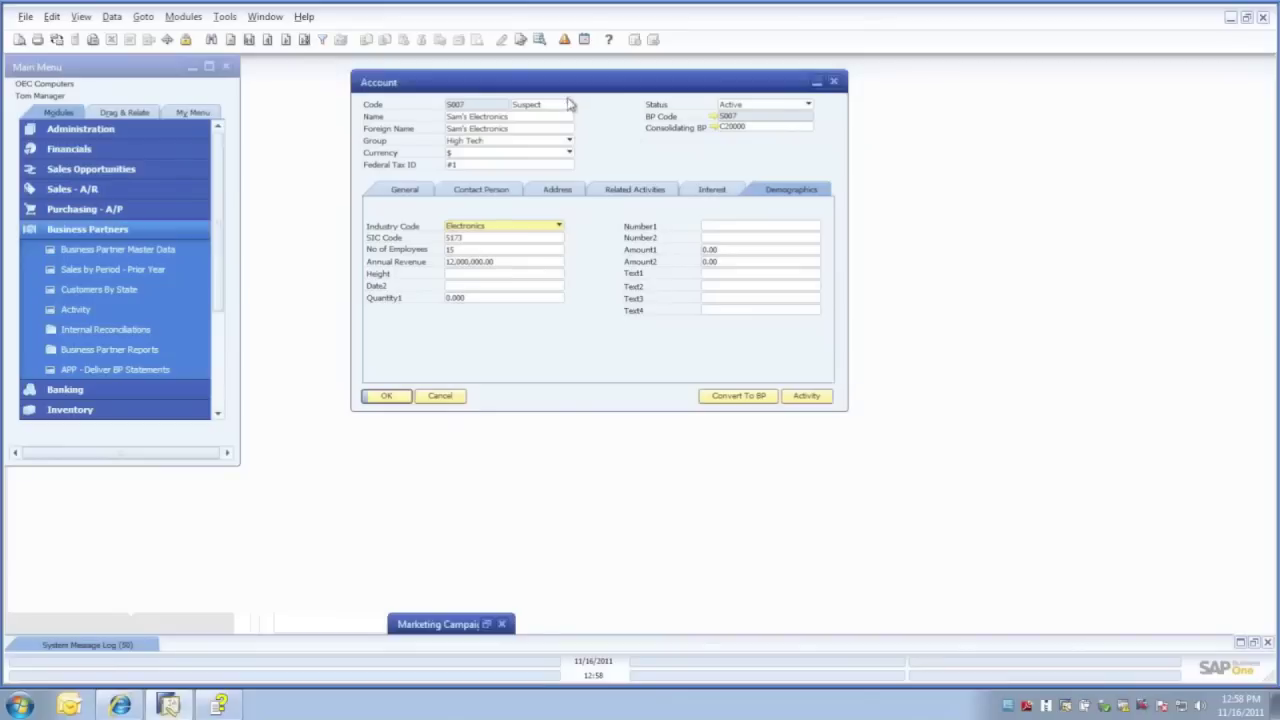
Move the Sam's Electronics account window lower and show its two contact persons
drag(553, 87, 564, 157)
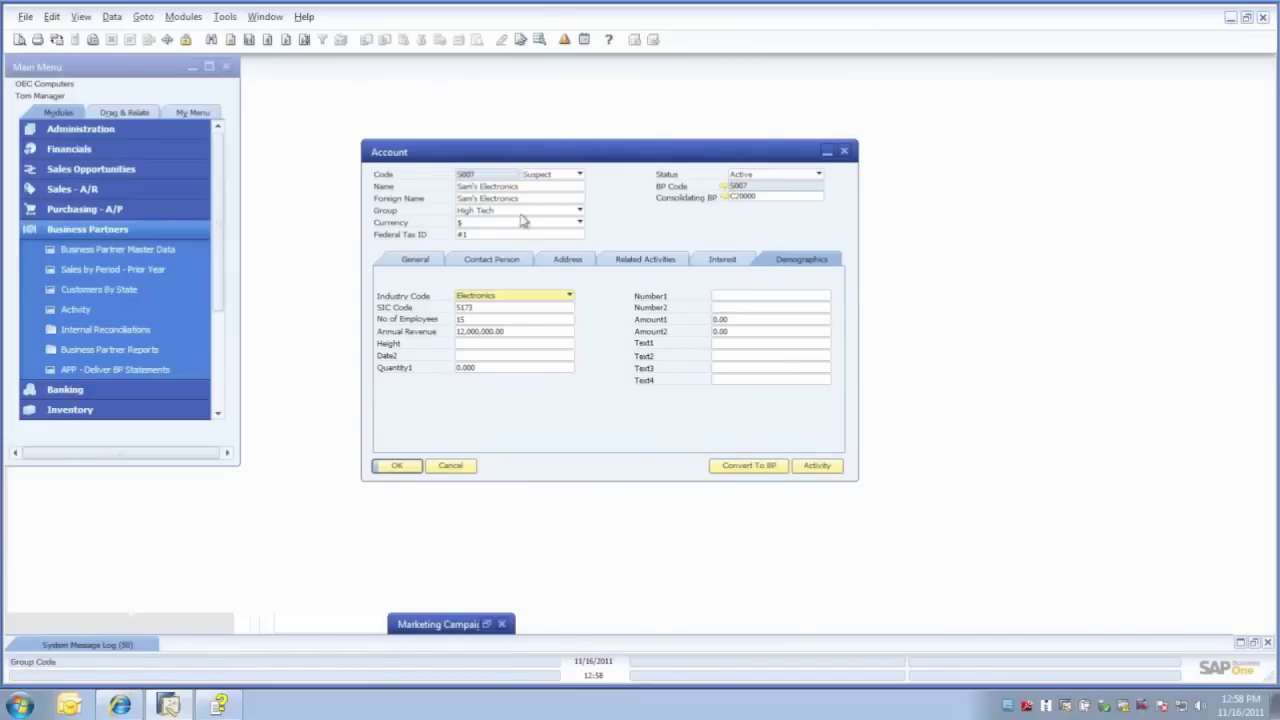
click(485, 261)
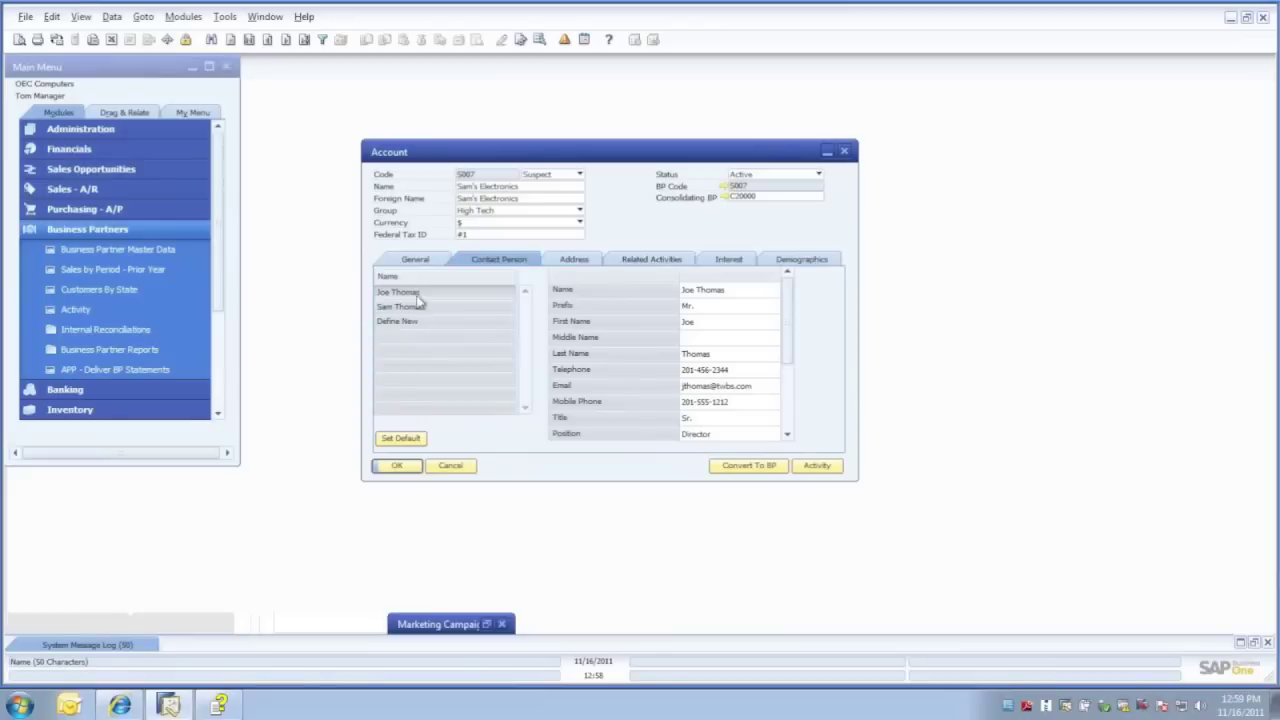
Keep the account type as Suspect and view the account's General details
click(580, 177)
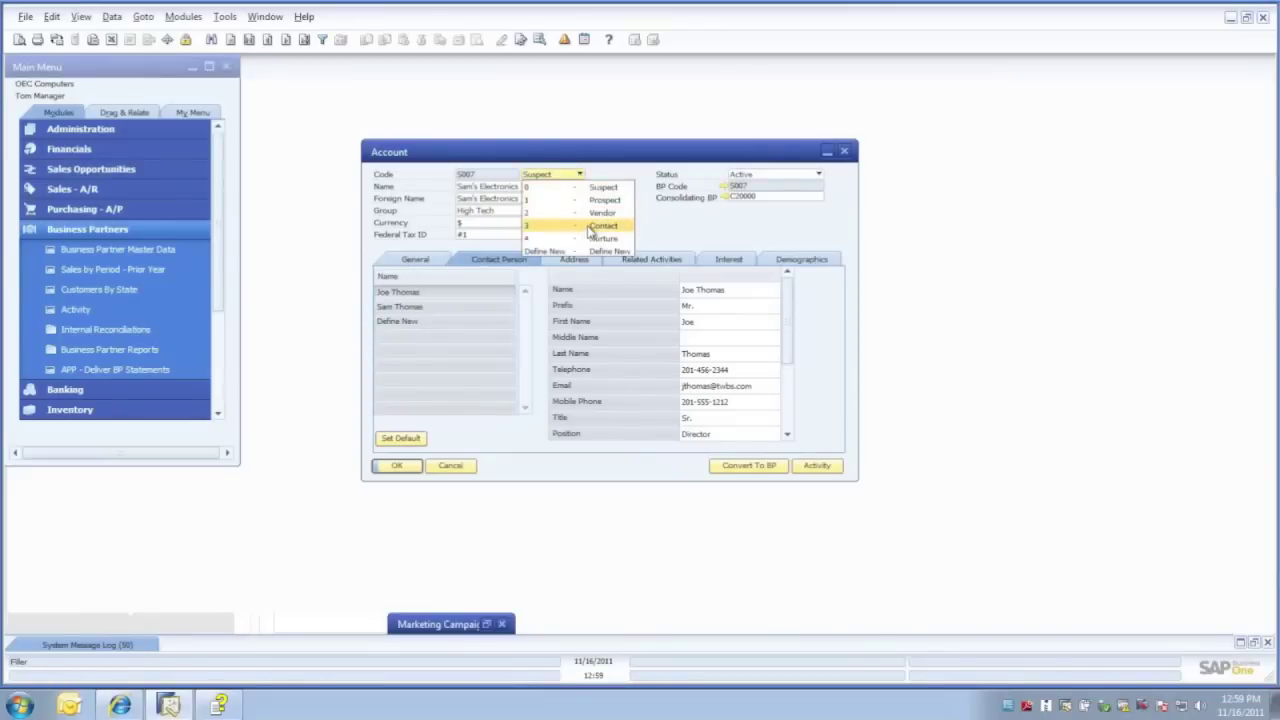
click(620, 187)
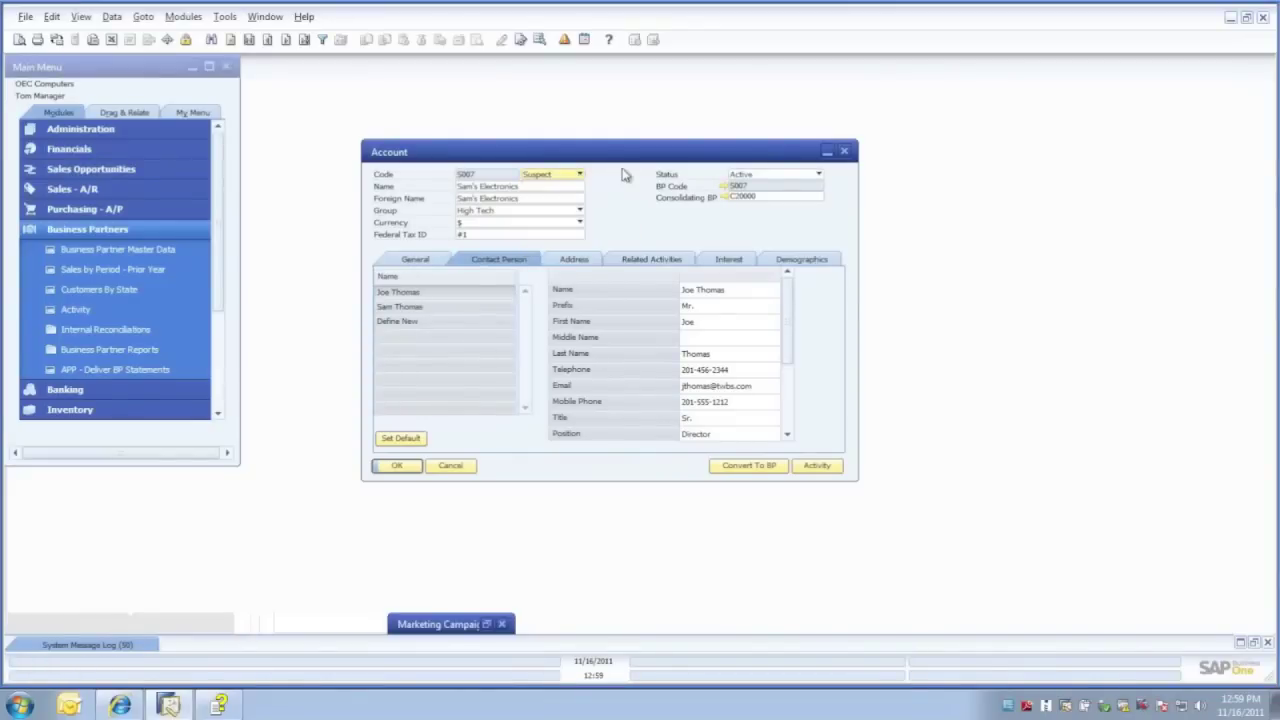
click(416, 262)
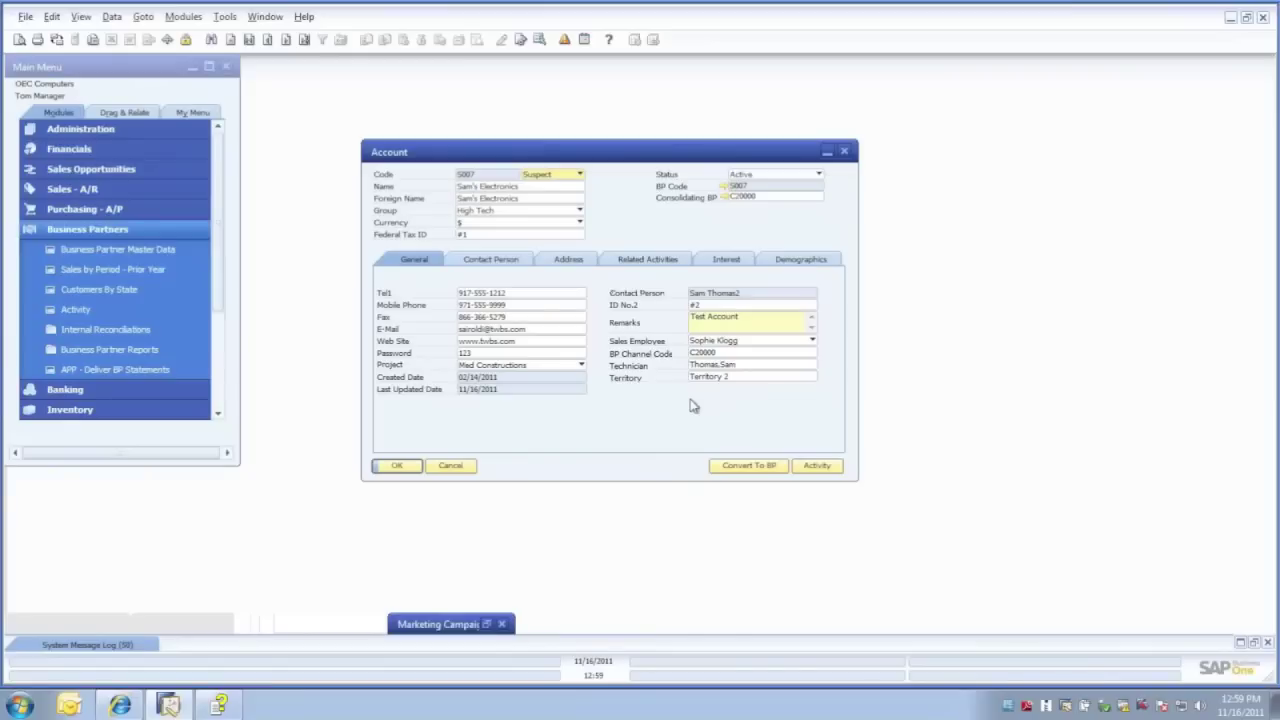
Review the contact person details, then show the account's Bill To address
click(491, 260)
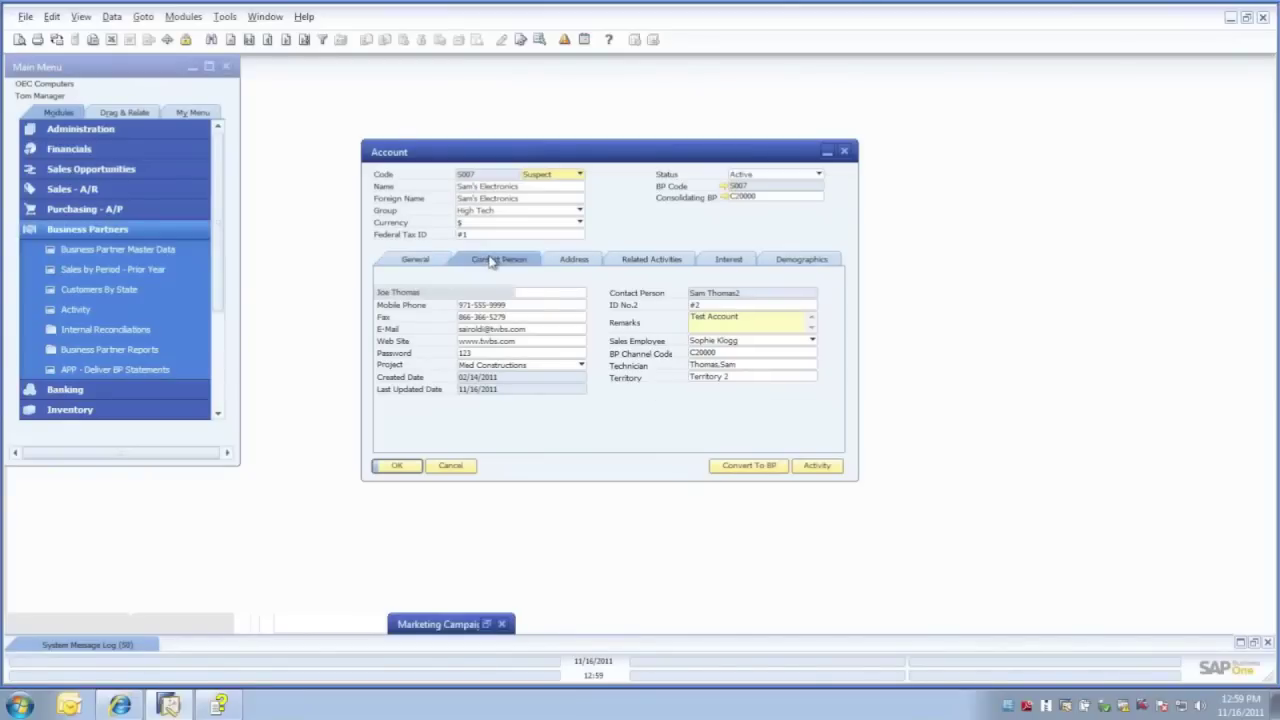
click(491, 260)
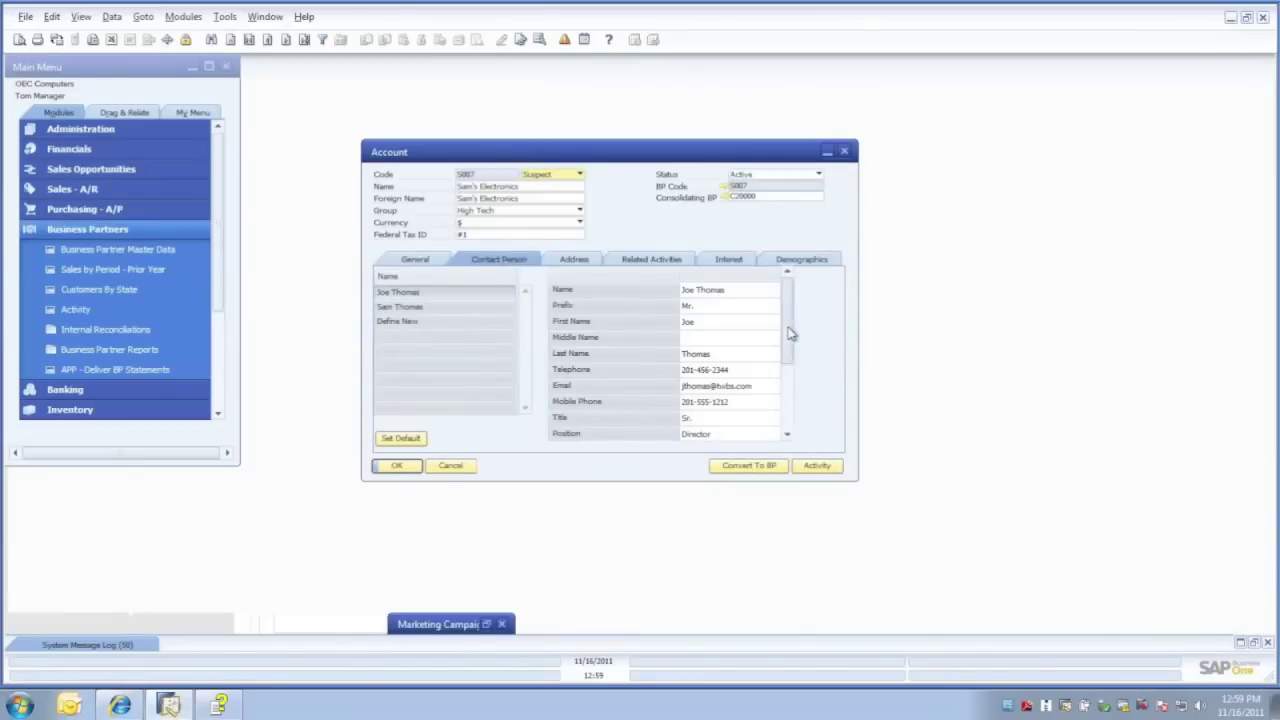
drag(791, 331, 791, 374)
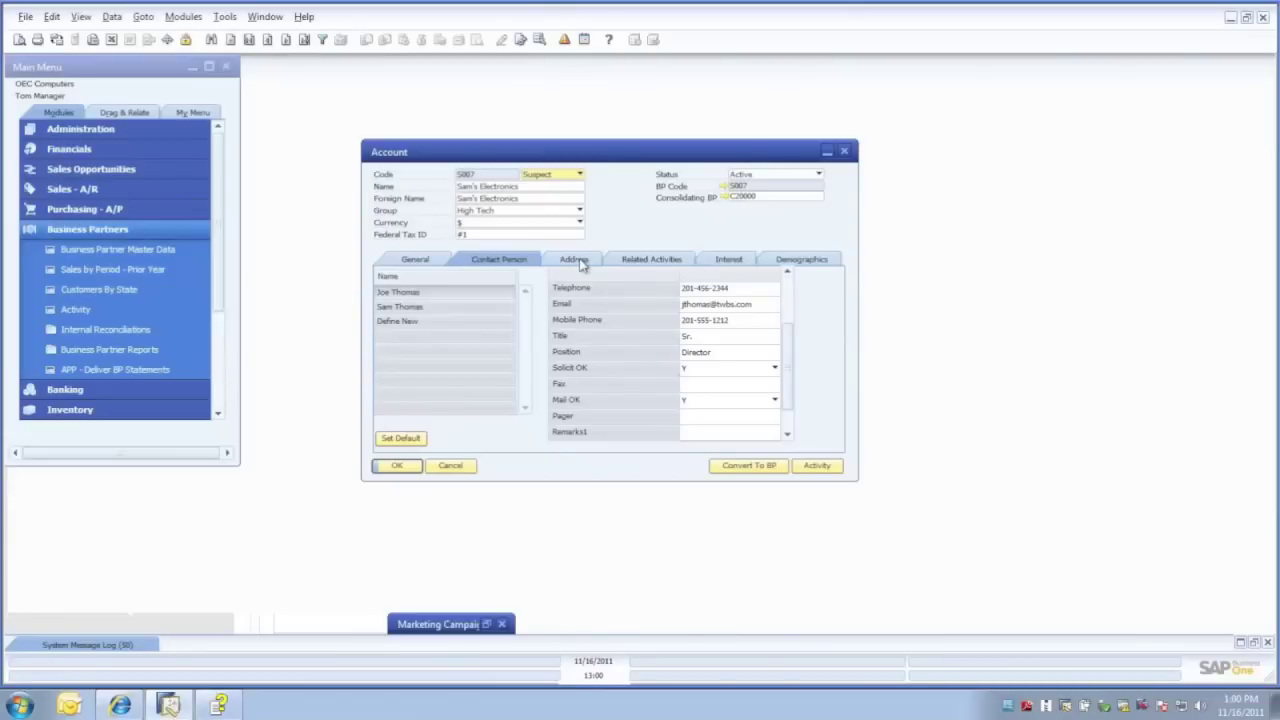
scroll(790, 394, down, 1)
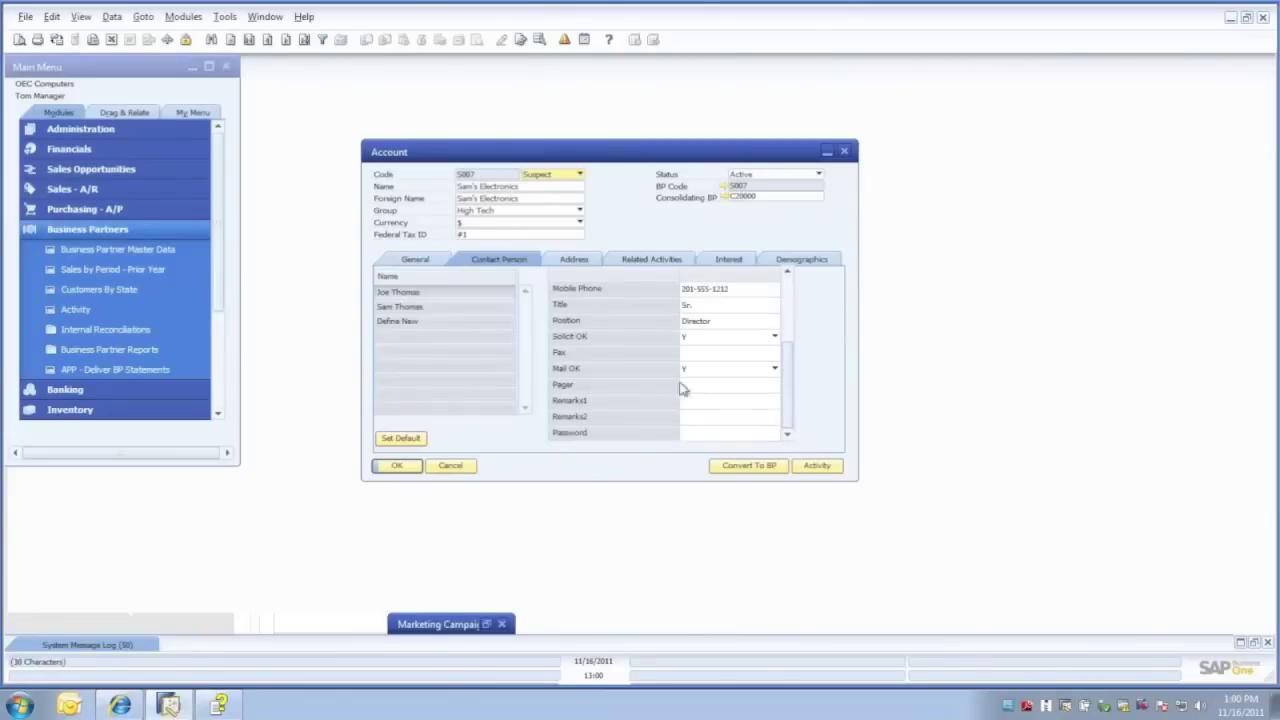
click(573, 262)
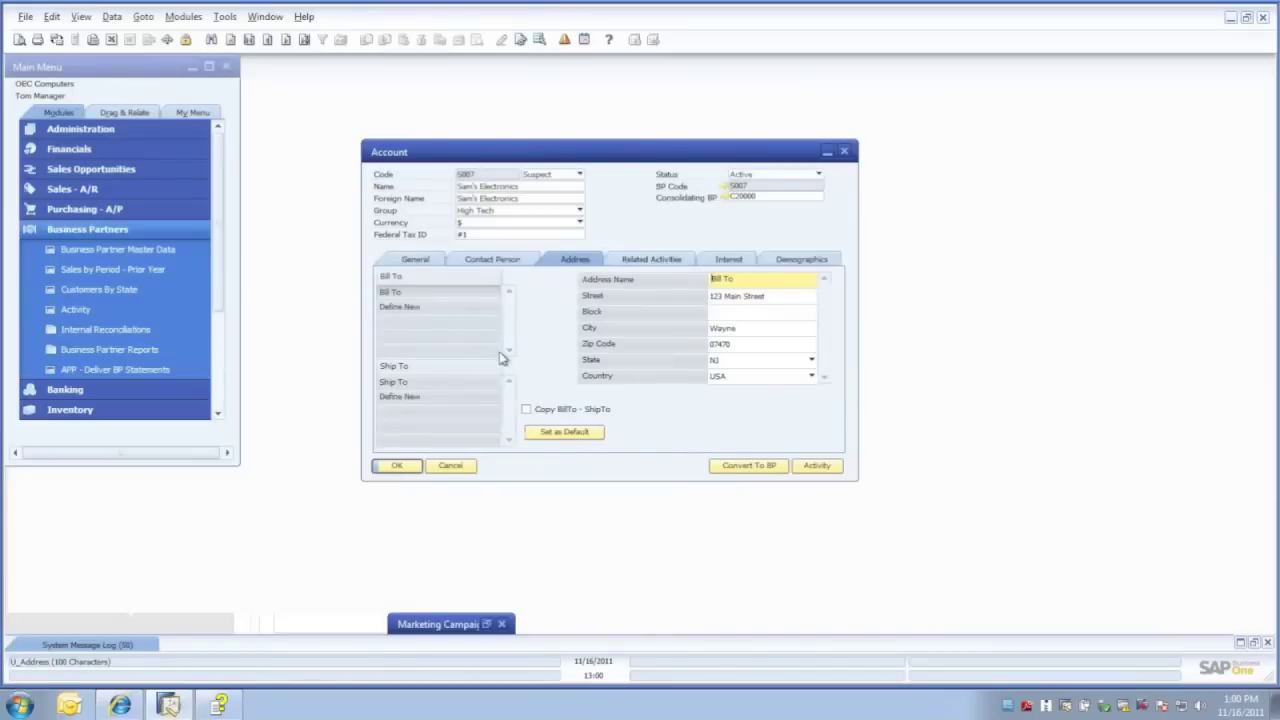
Check related activities, then list interests: IBM Printers for Spring Savings 2011, Servers for Fall 2011 Promo
click(660, 260)
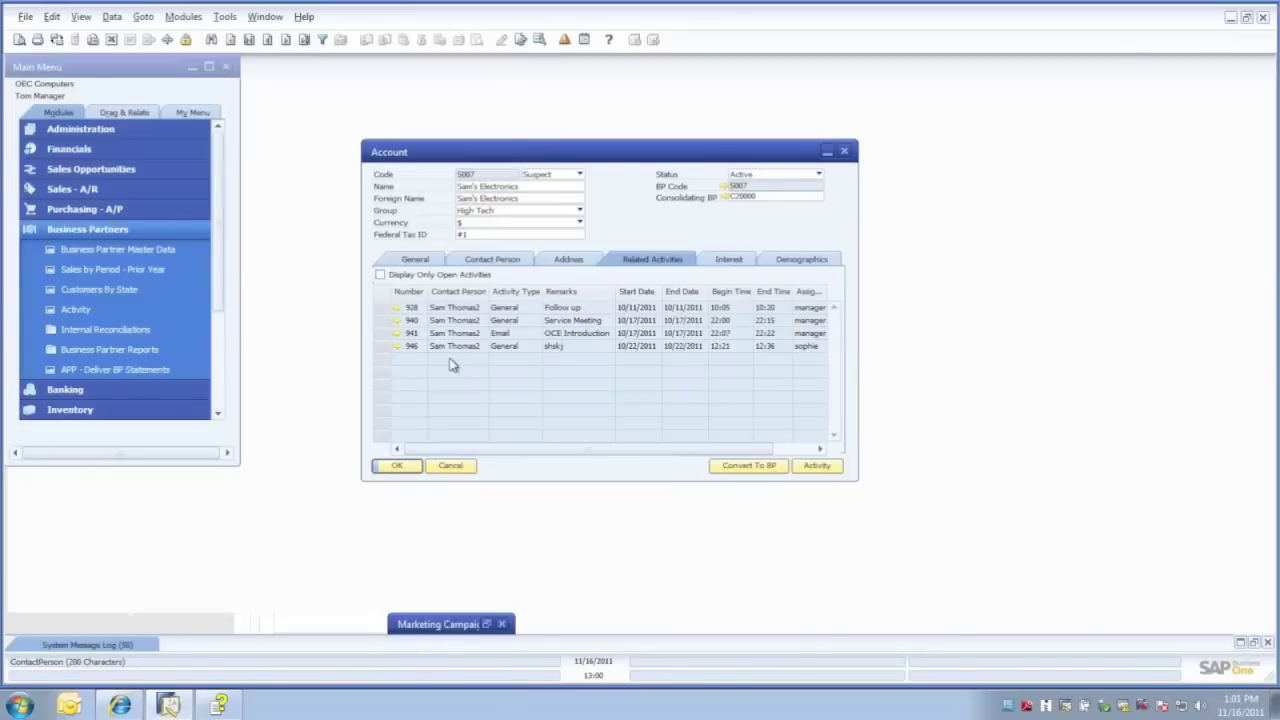
click(729, 261)
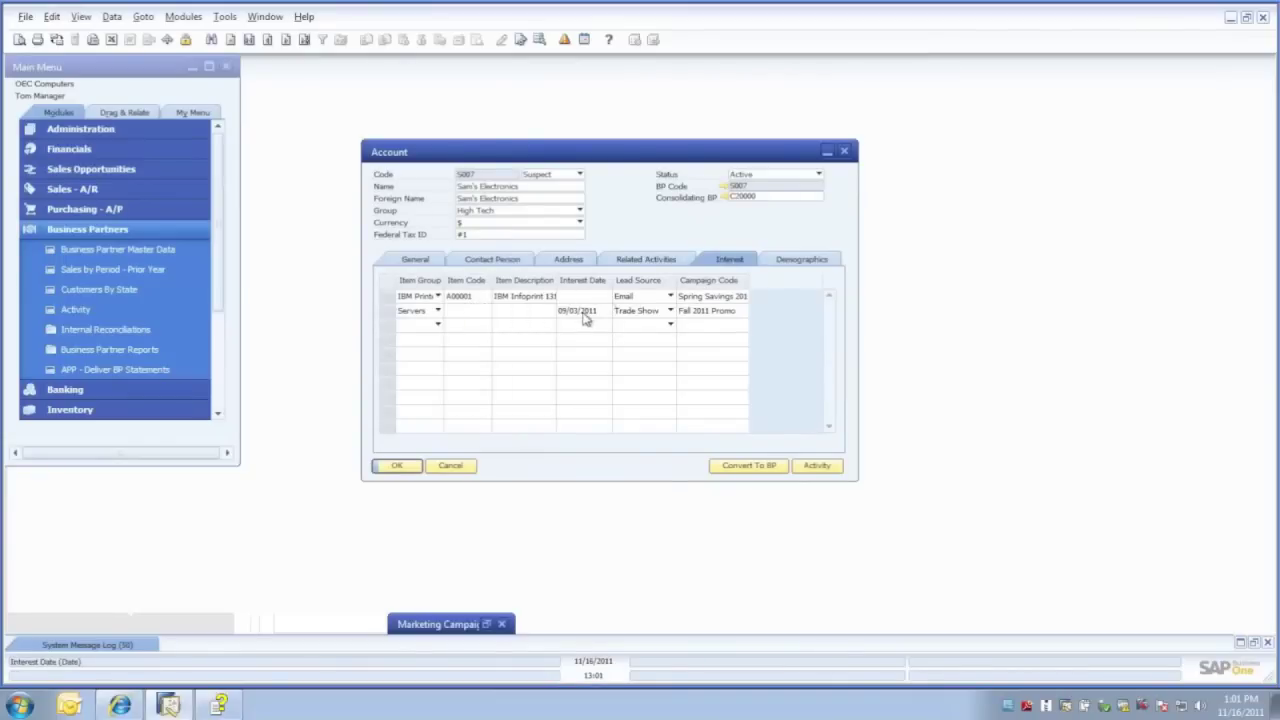
Keep Email as lead source and show demographics: Electronics, SIC 5173, 15 employees, 12,000,000.00 revenue
click(671, 298)
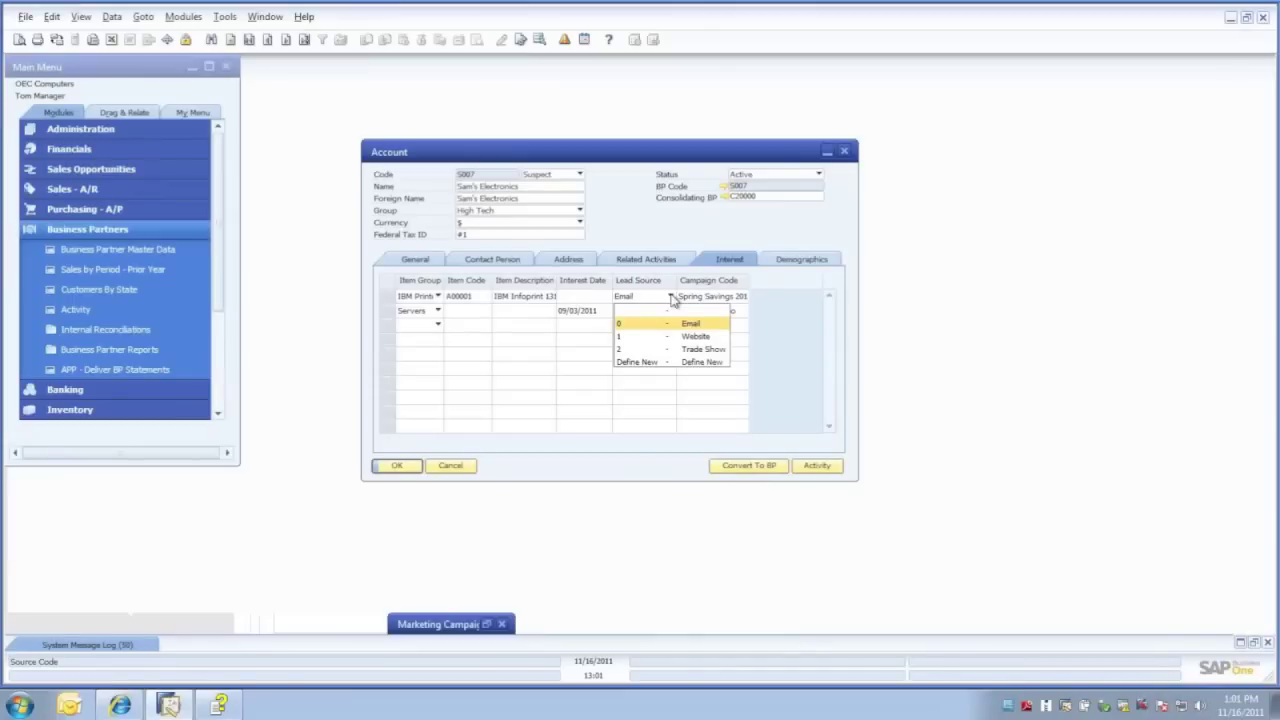
click(658, 233)
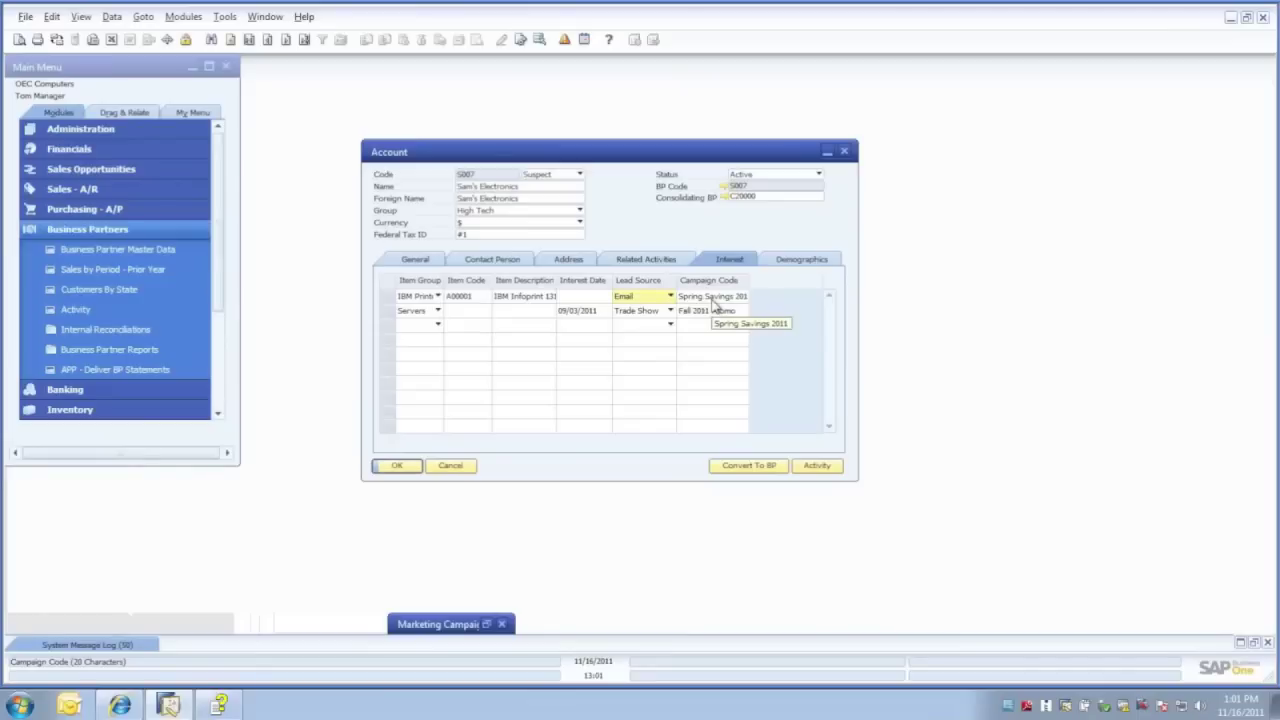
click(800, 262)
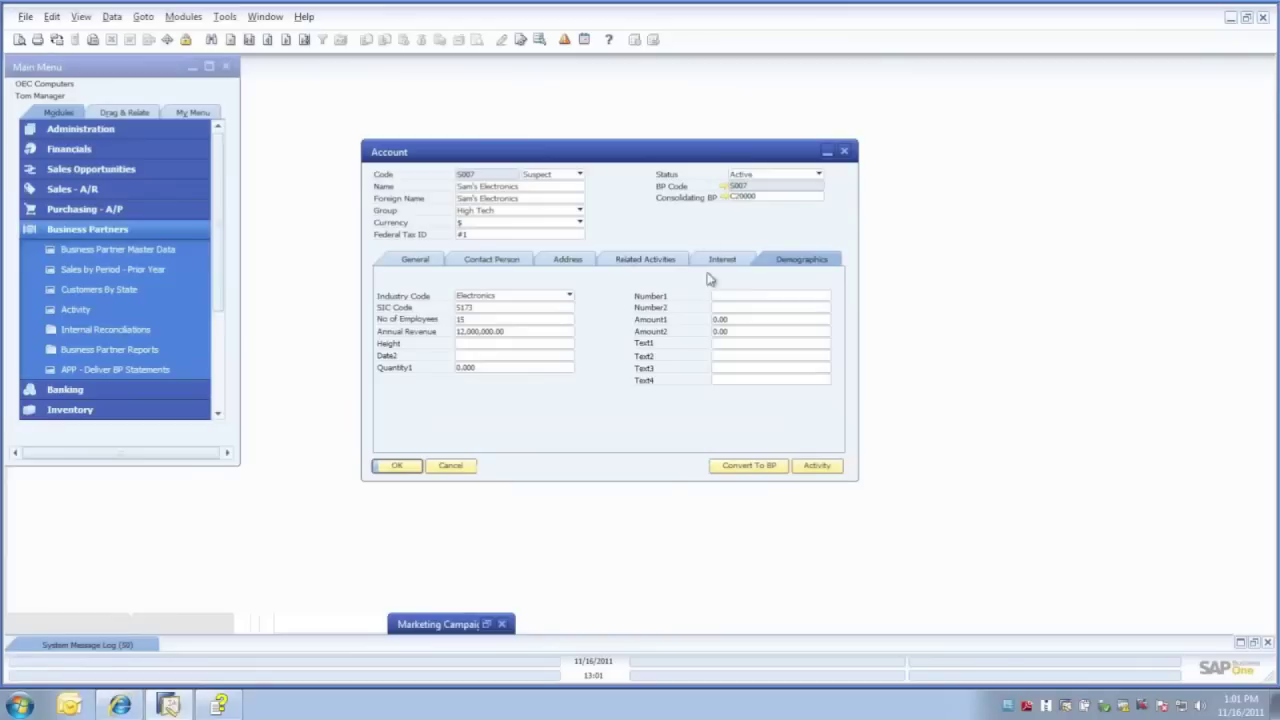
click(569, 297)
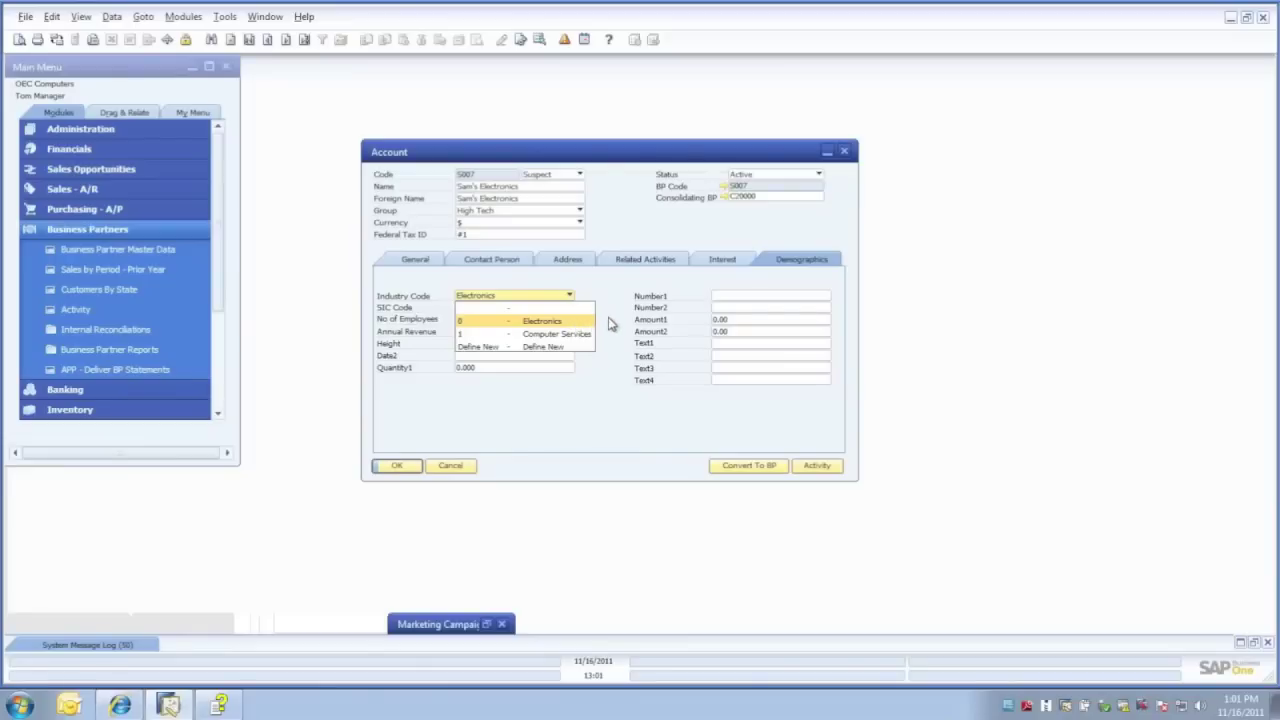
click(611, 323)
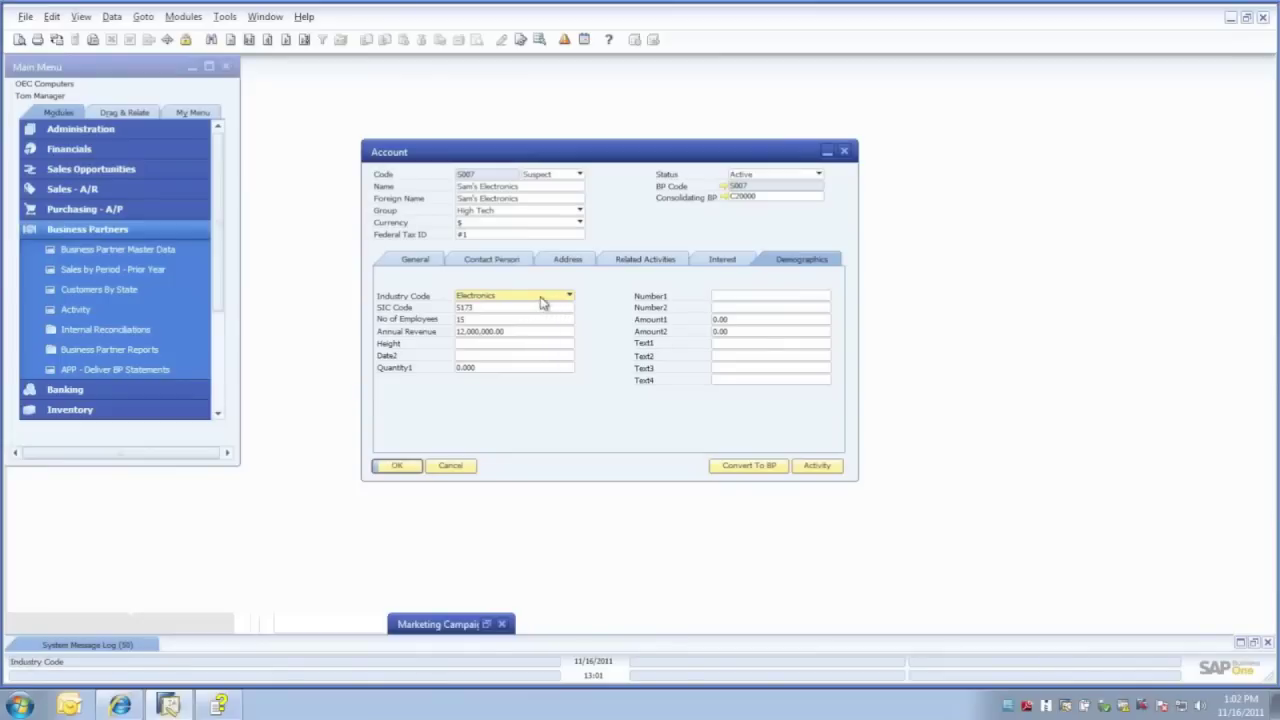
ctrl+double_click(398, 344)
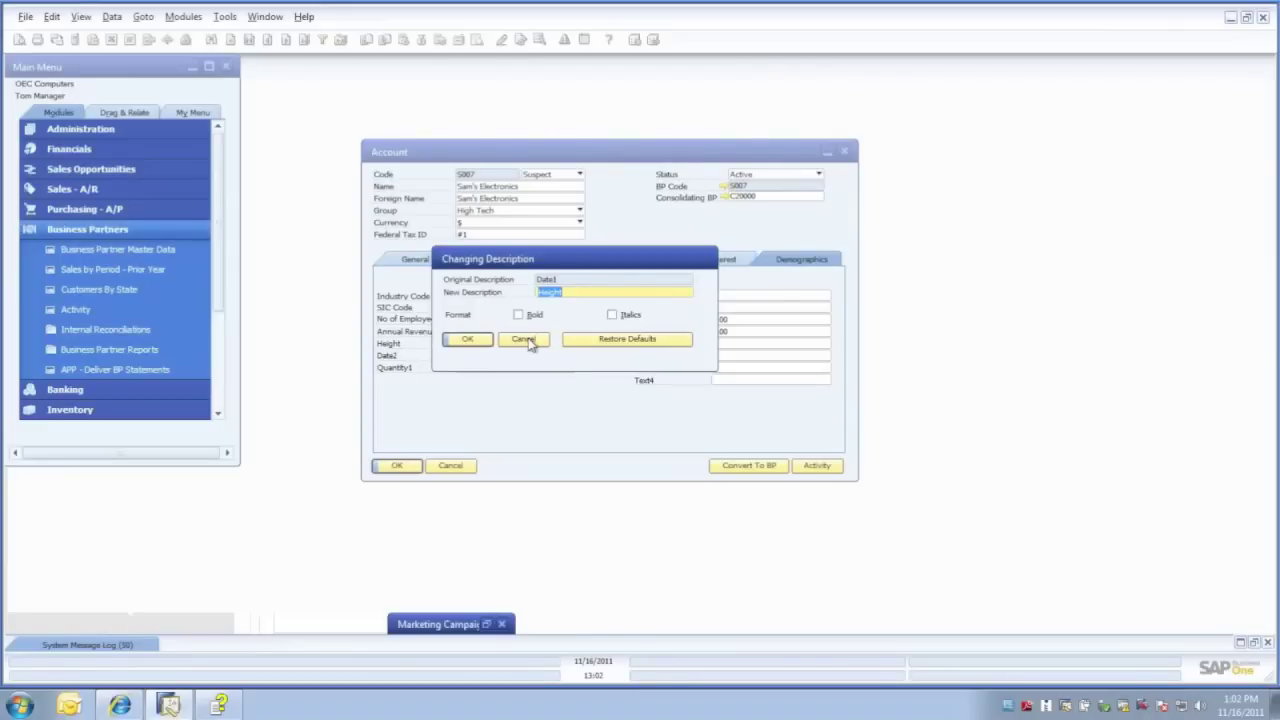
click(528, 341)
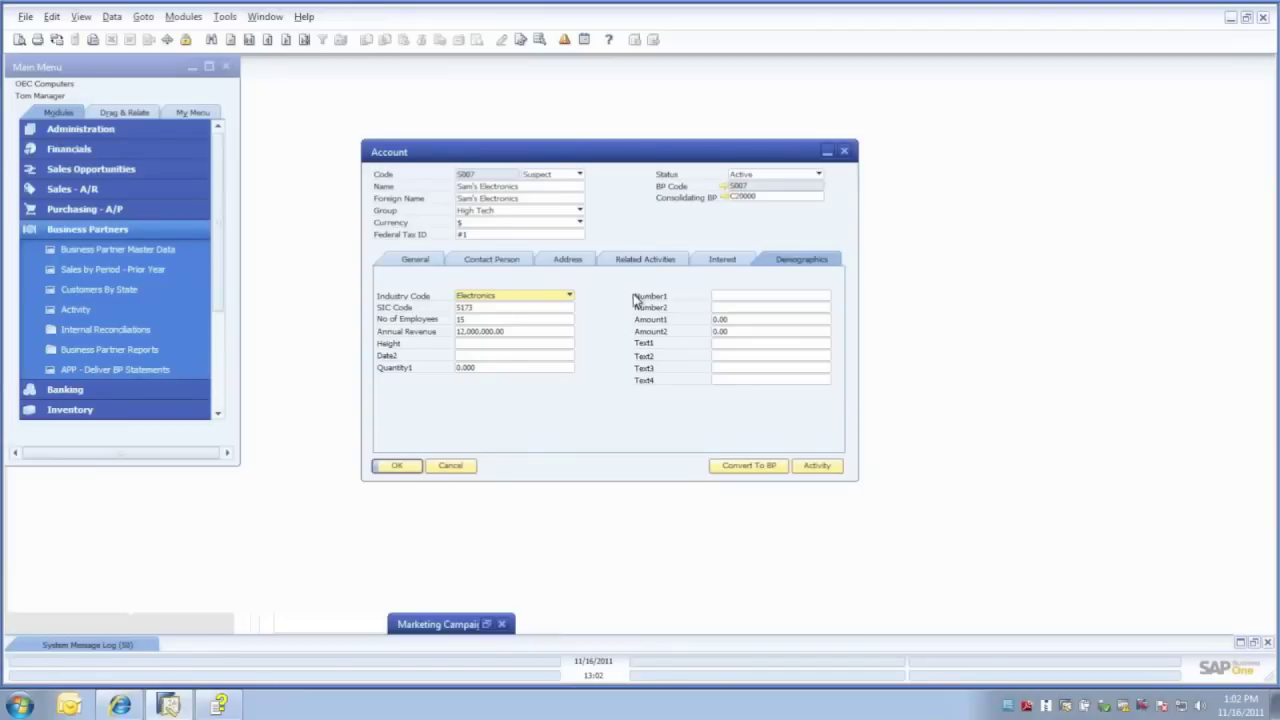
Draft a new activity for Sam's Electronics assigned to another sales employee, then cancel without saving
click(815, 467)
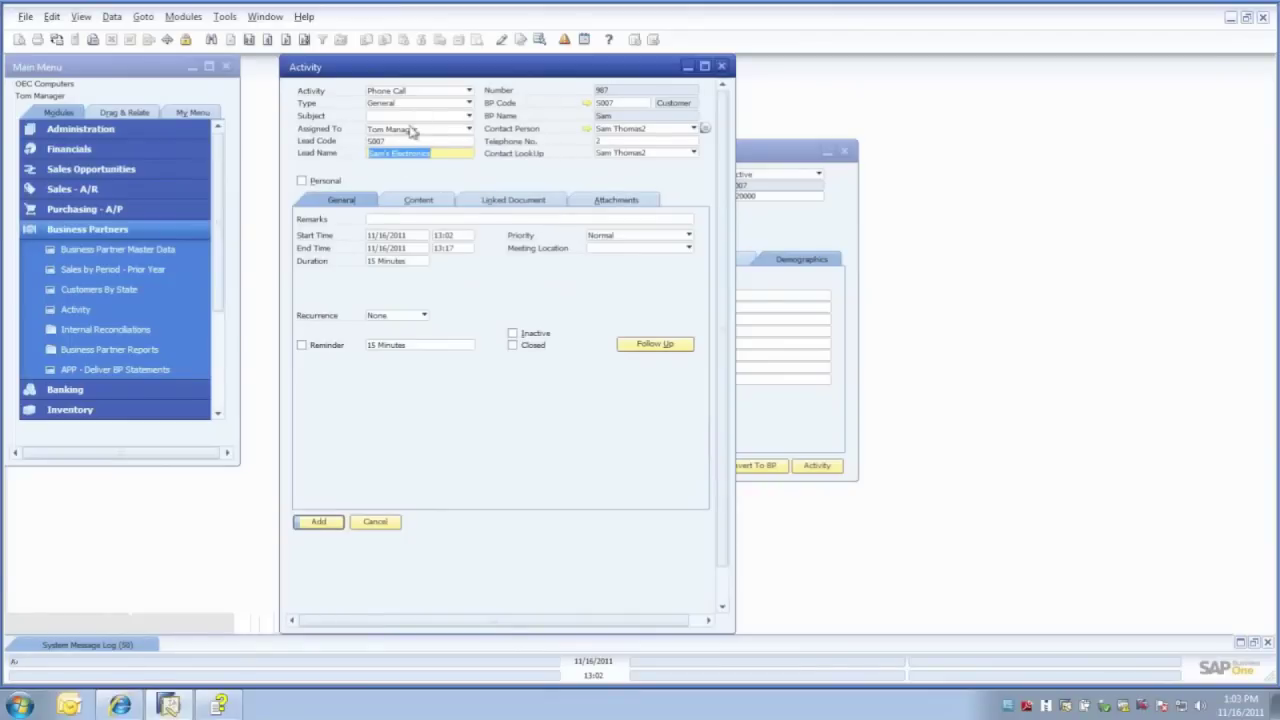
click(470, 130)
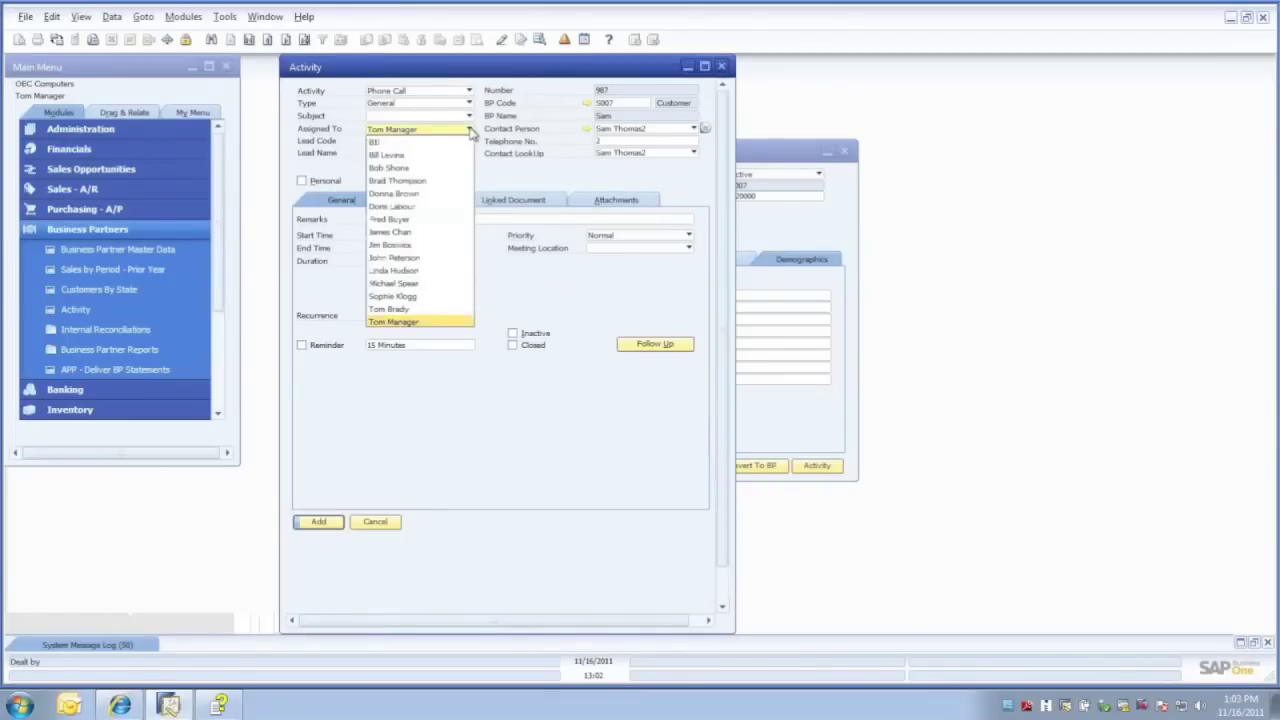
click(427, 196)
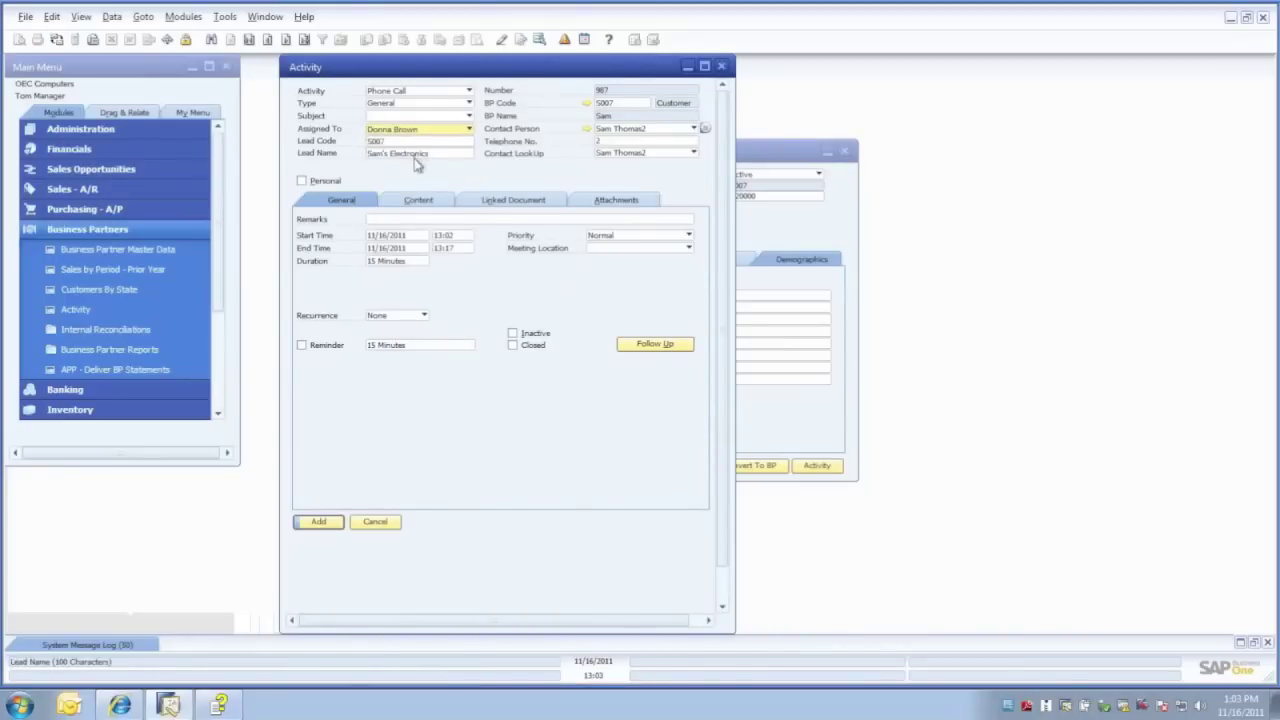
click(398, 236)
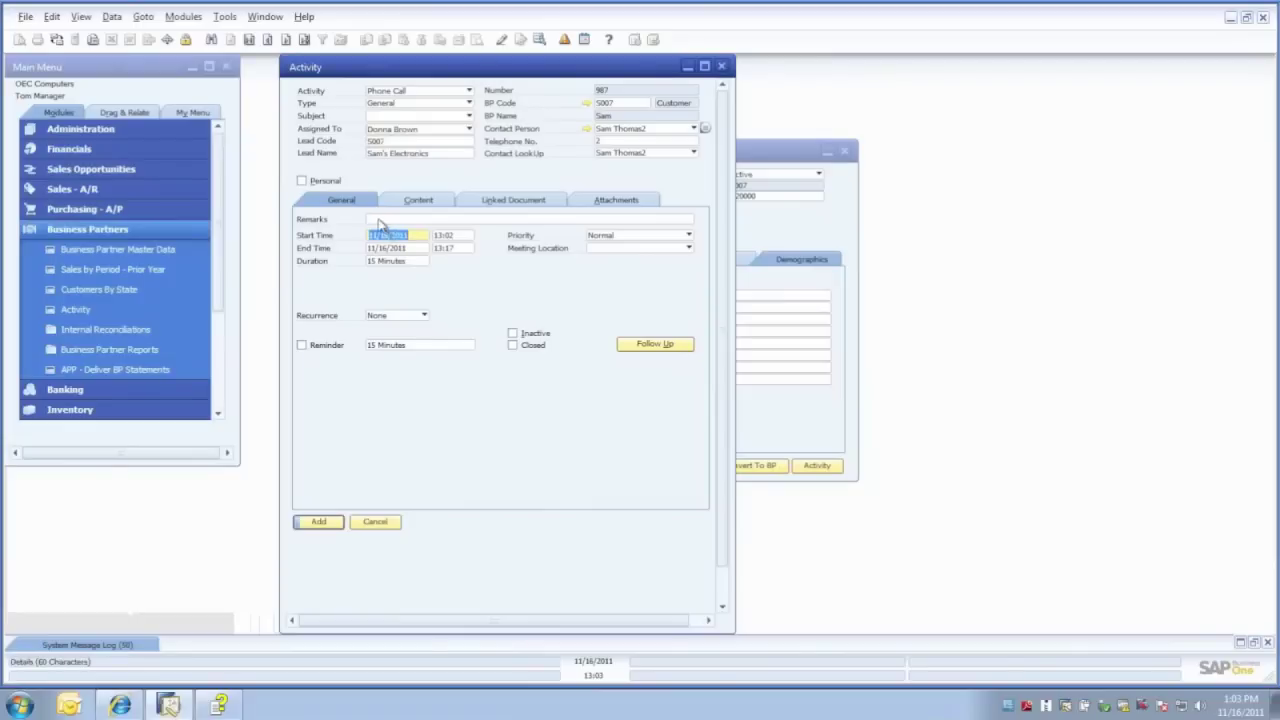
click(379, 219)
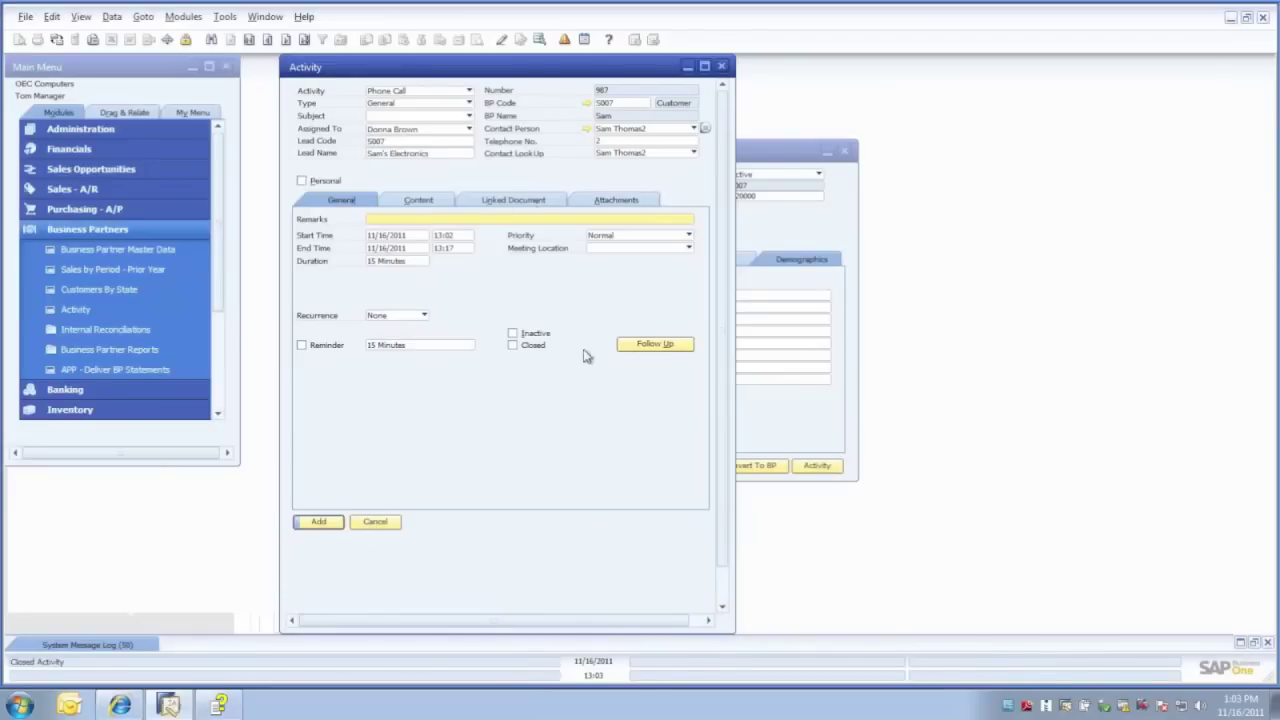
click(375, 524)
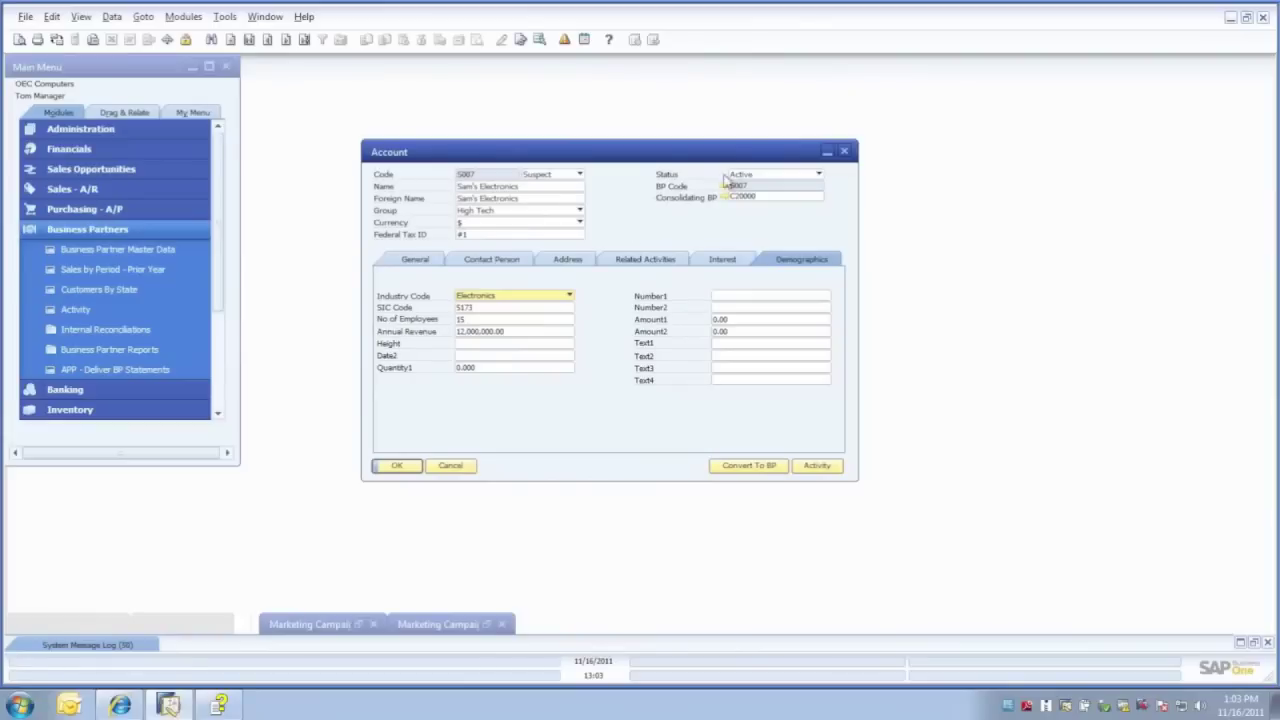
Convert the account to business partner S007 and open its master data record
click(750, 468)
click(724, 186)
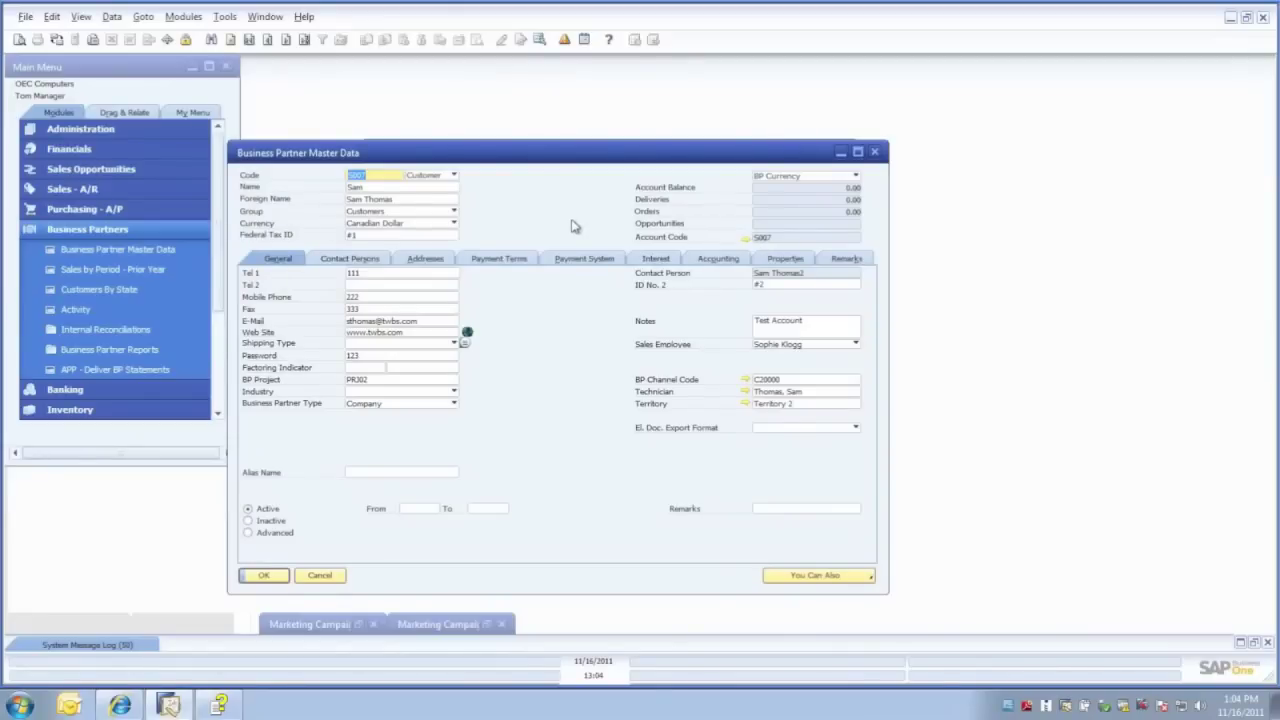
Review the partner's interests (IBM Infoprint for Spring Savings 2011) and close the record without saving
click(656, 260)
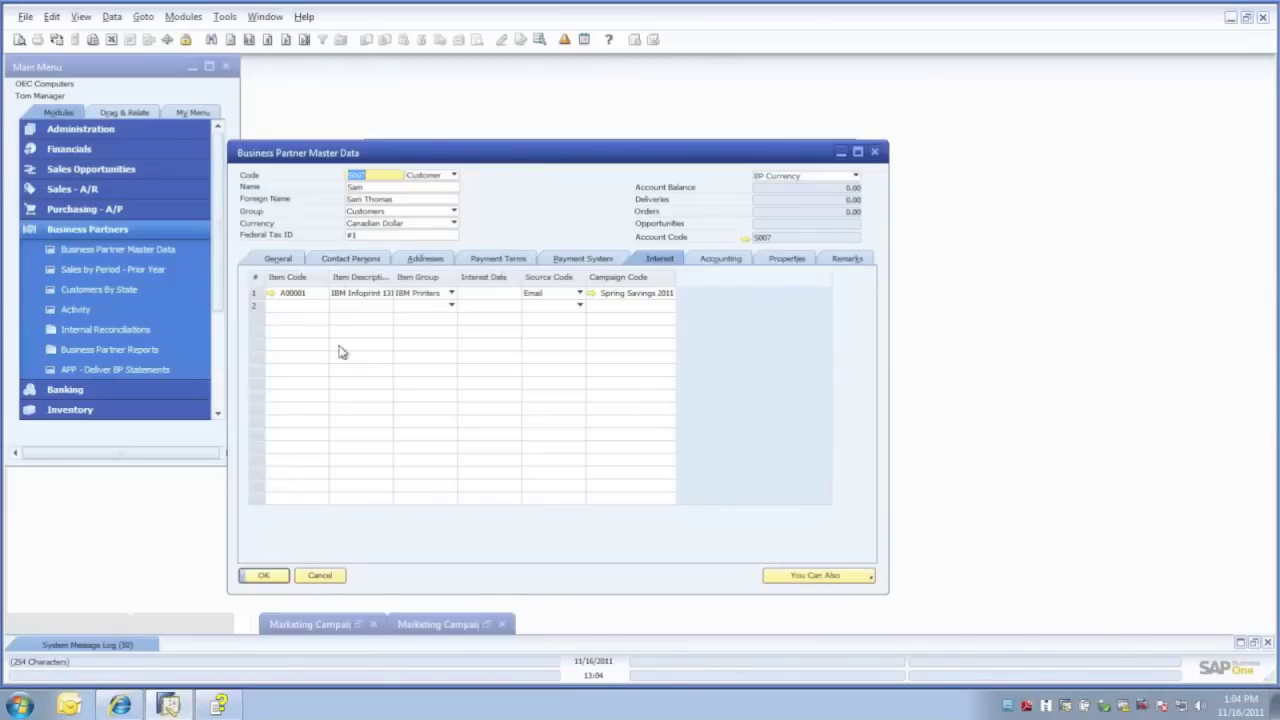
click(322, 579)
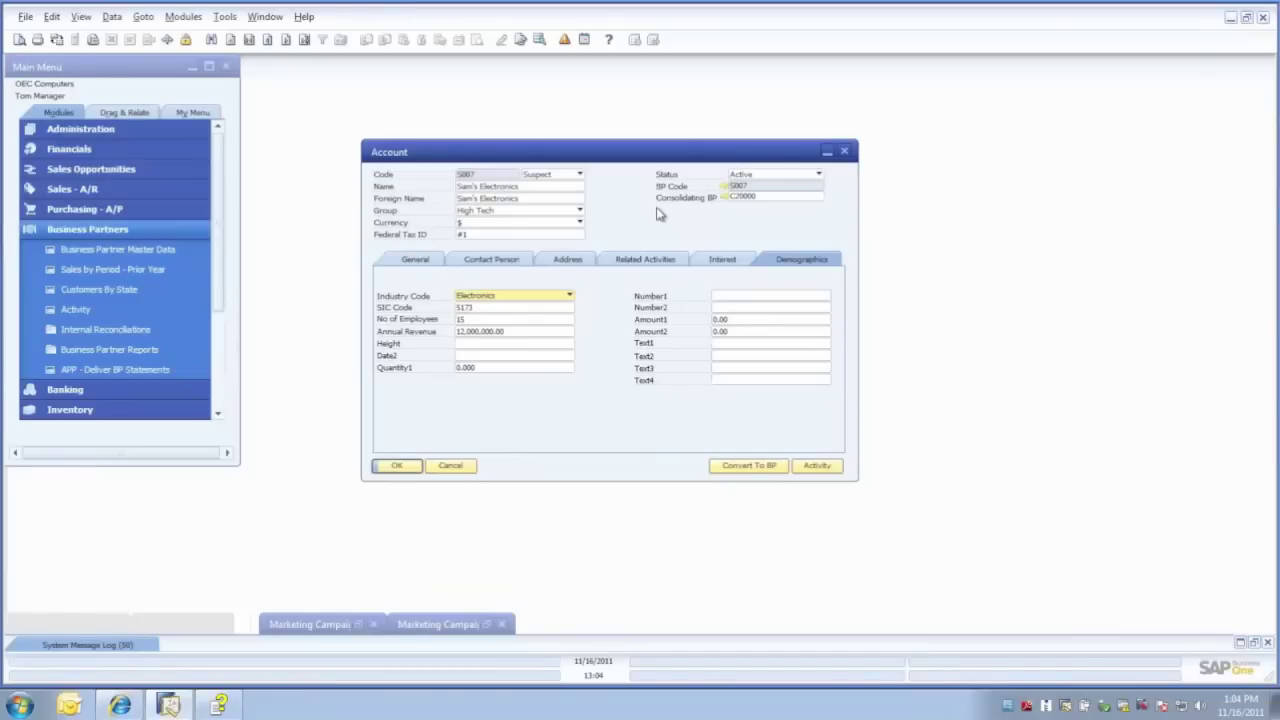
Restore the Spring Savings 2011 campaign window, dismiss Query Manager, and show the campaign's query menu
click(488, 624)
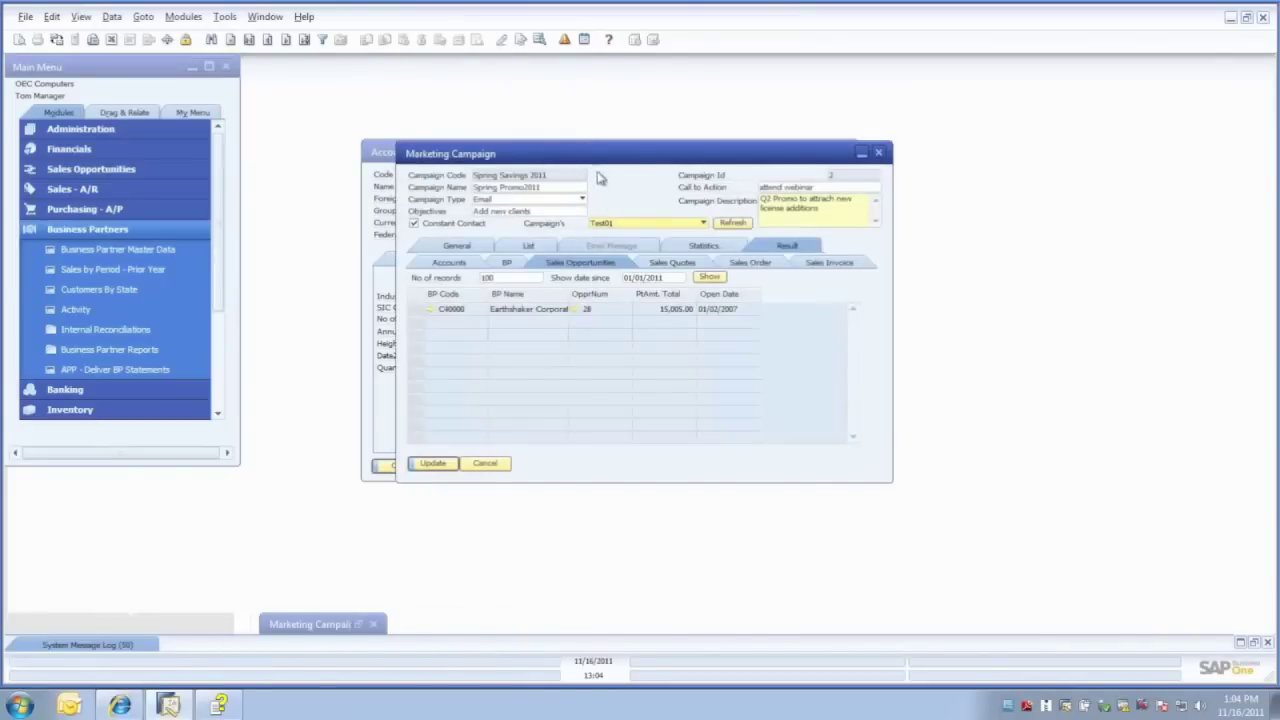
click(538, 42)
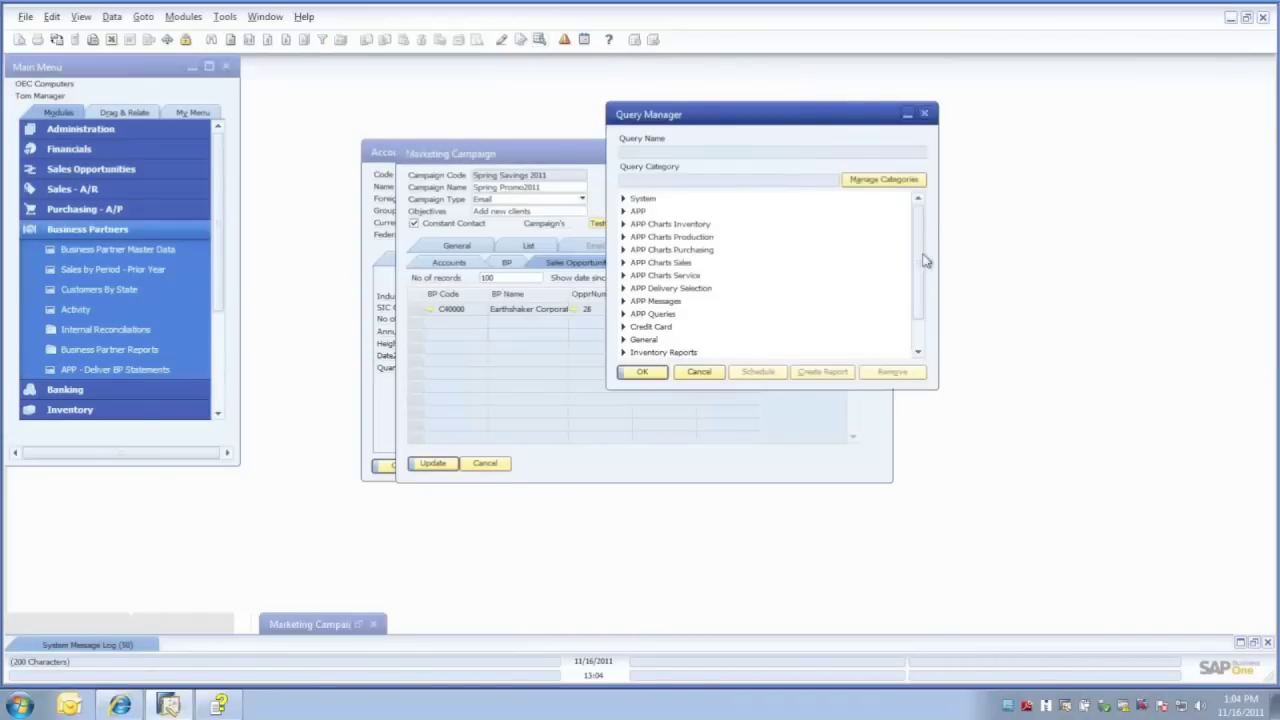
drag(922, 255, 922, 283)
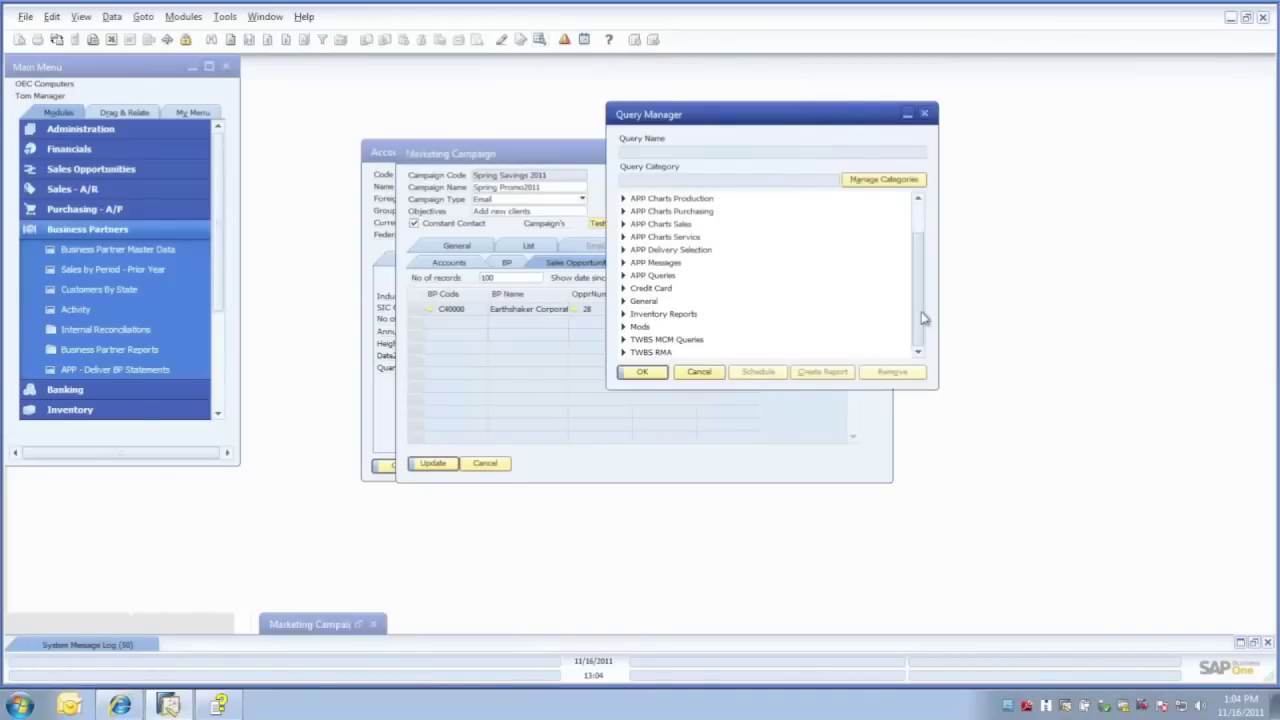
click(699, 372)
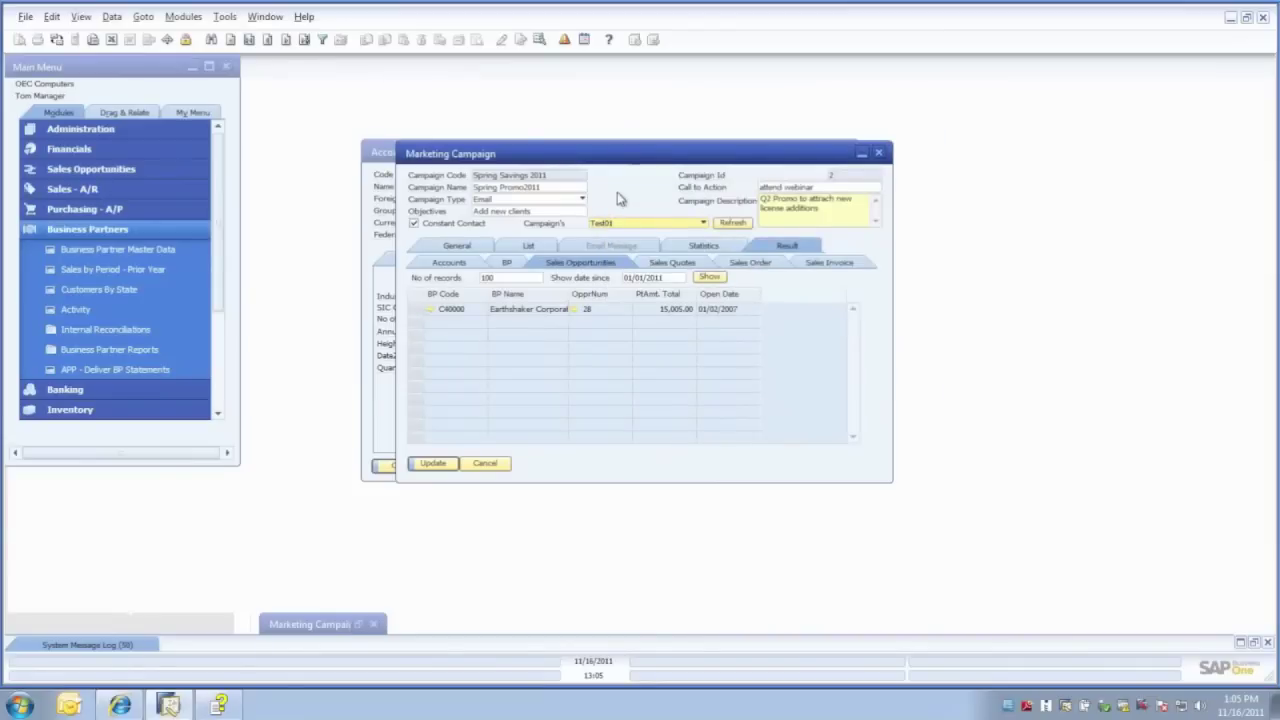
right_click(618, 199)
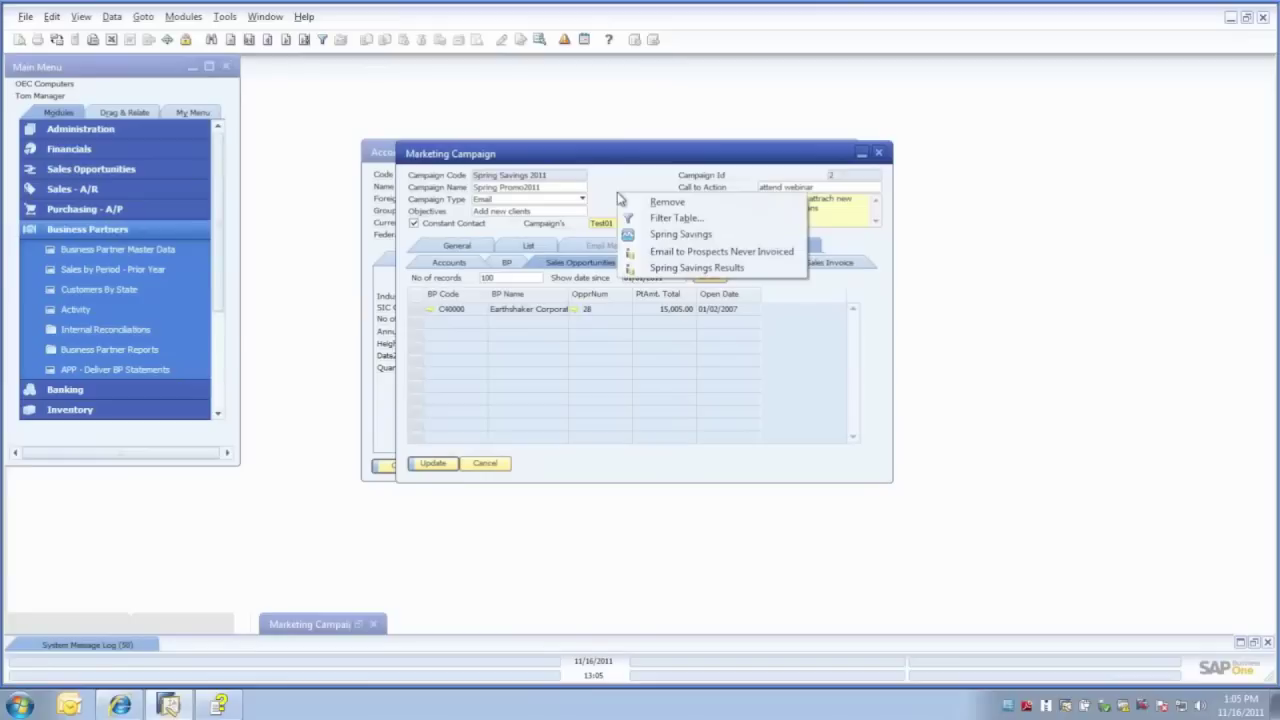
View the Spring Savings Campaign bar chart of sales per sales person, then close it
click(660, 236)
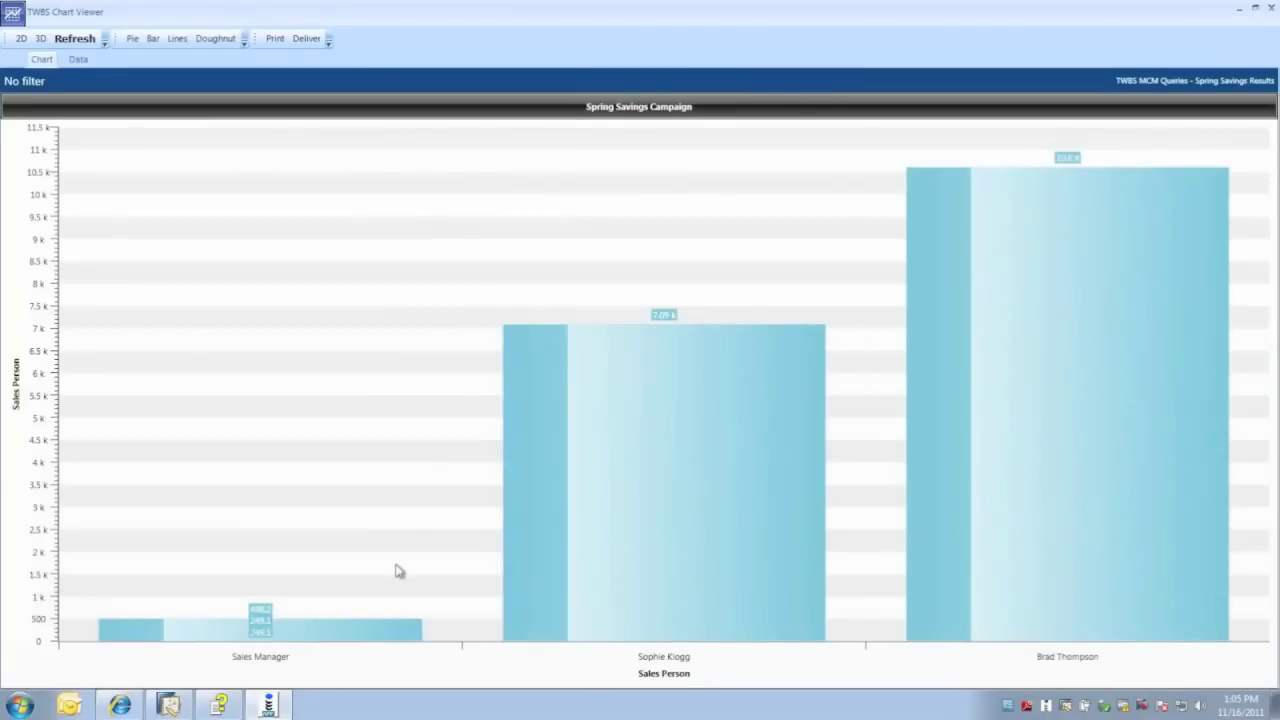
click(1271, 10)
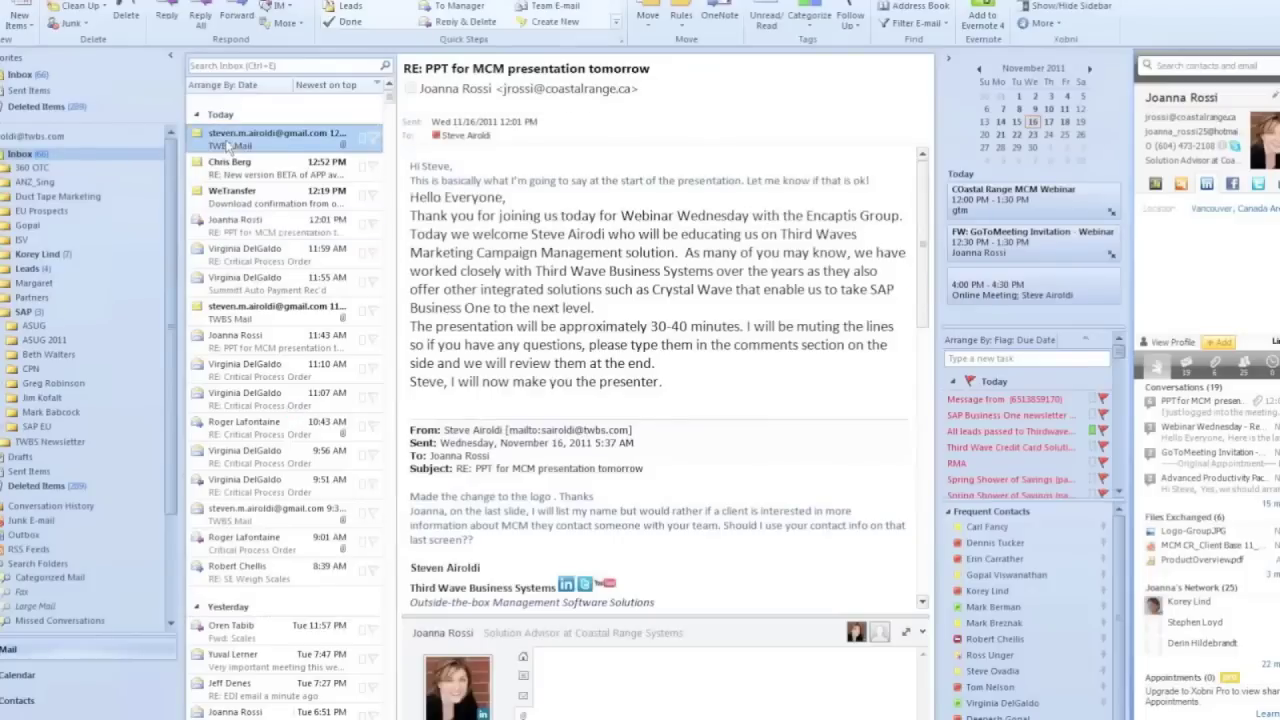
Display the TWBS Mail 2011 Fall Newsletter message from the Outlook Inbox
click(243, 140)
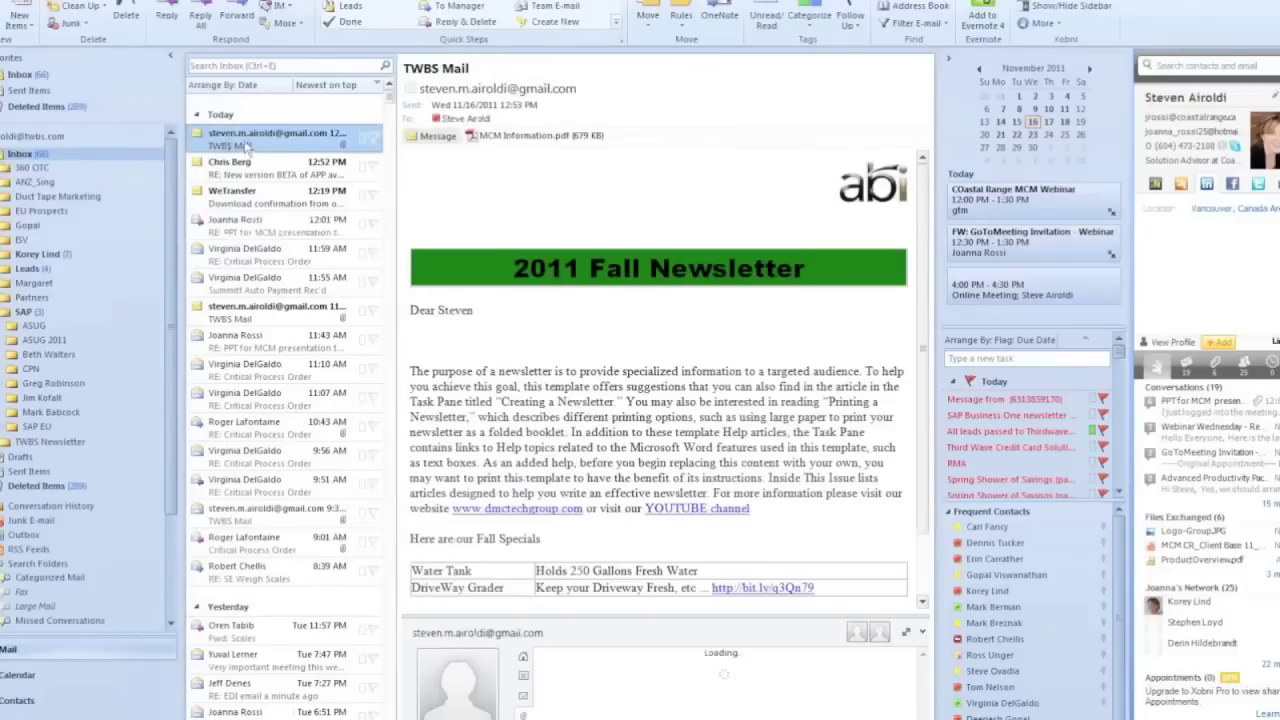
Open the TWBS Mail newsletter in a maximized window and open its MCM Information.pdf attachment
double_click(243, 140)
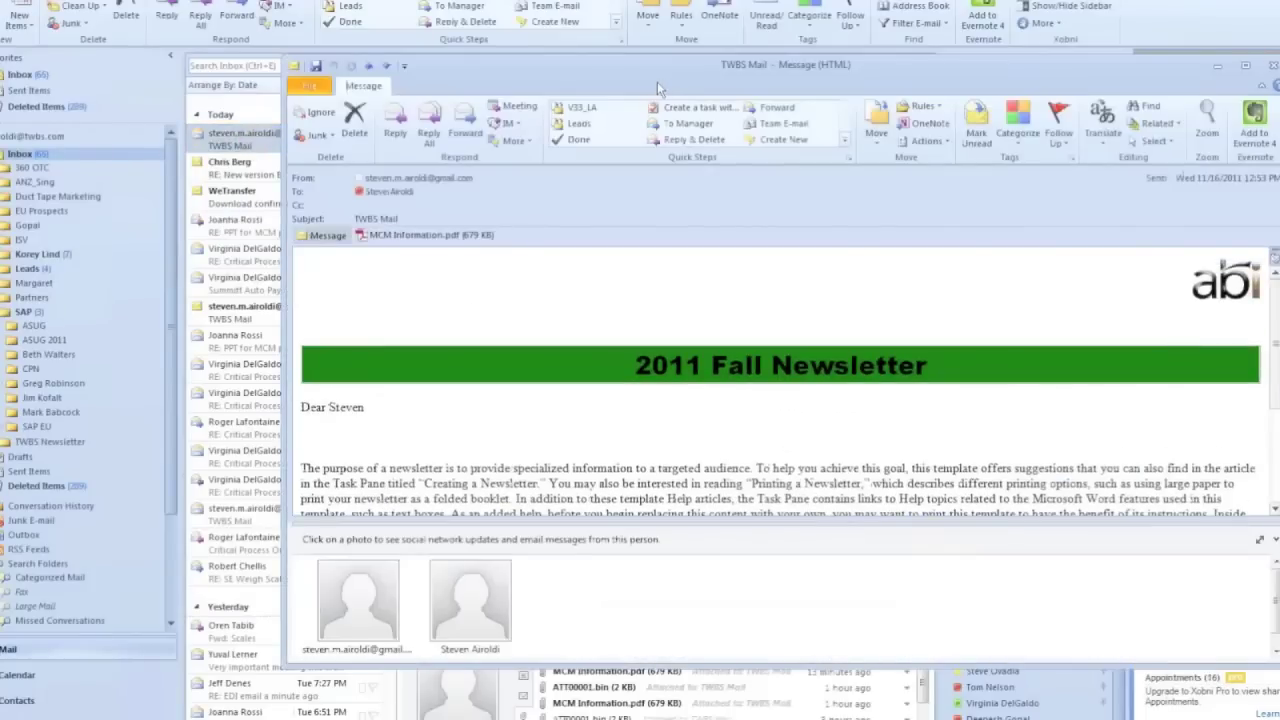
drag(647, 84, 524, 56)
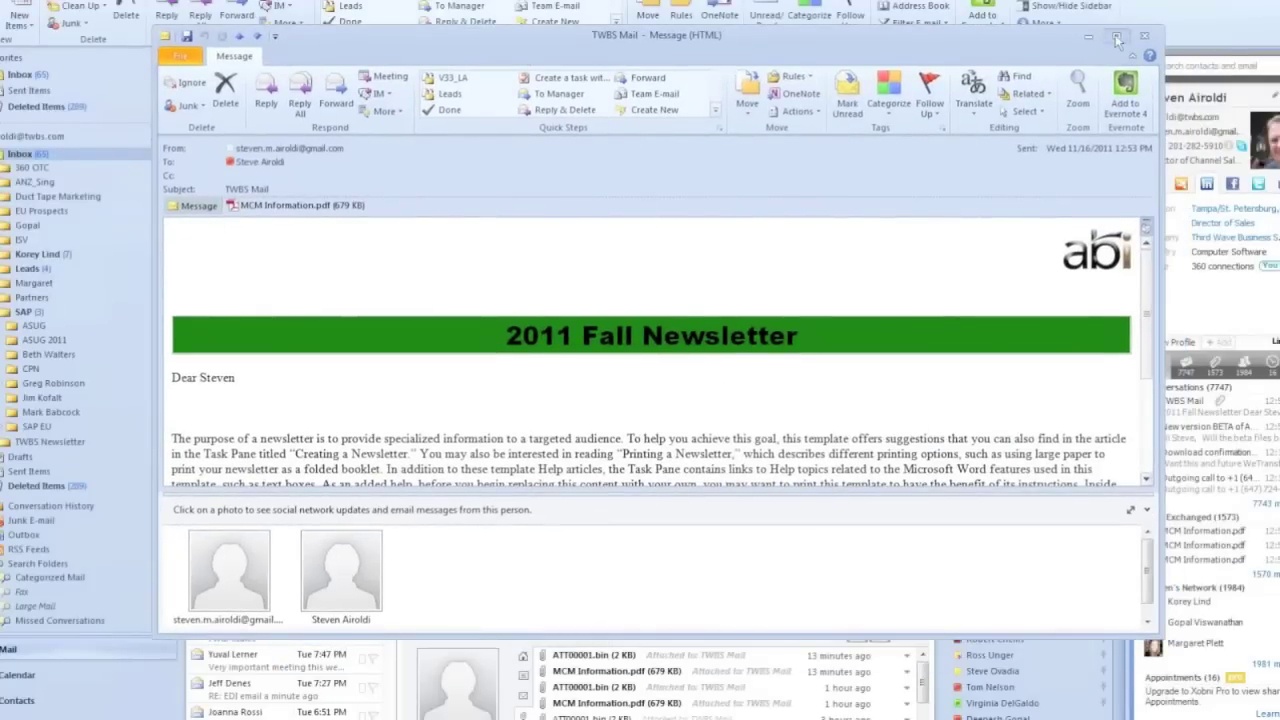
click(1115, 34)
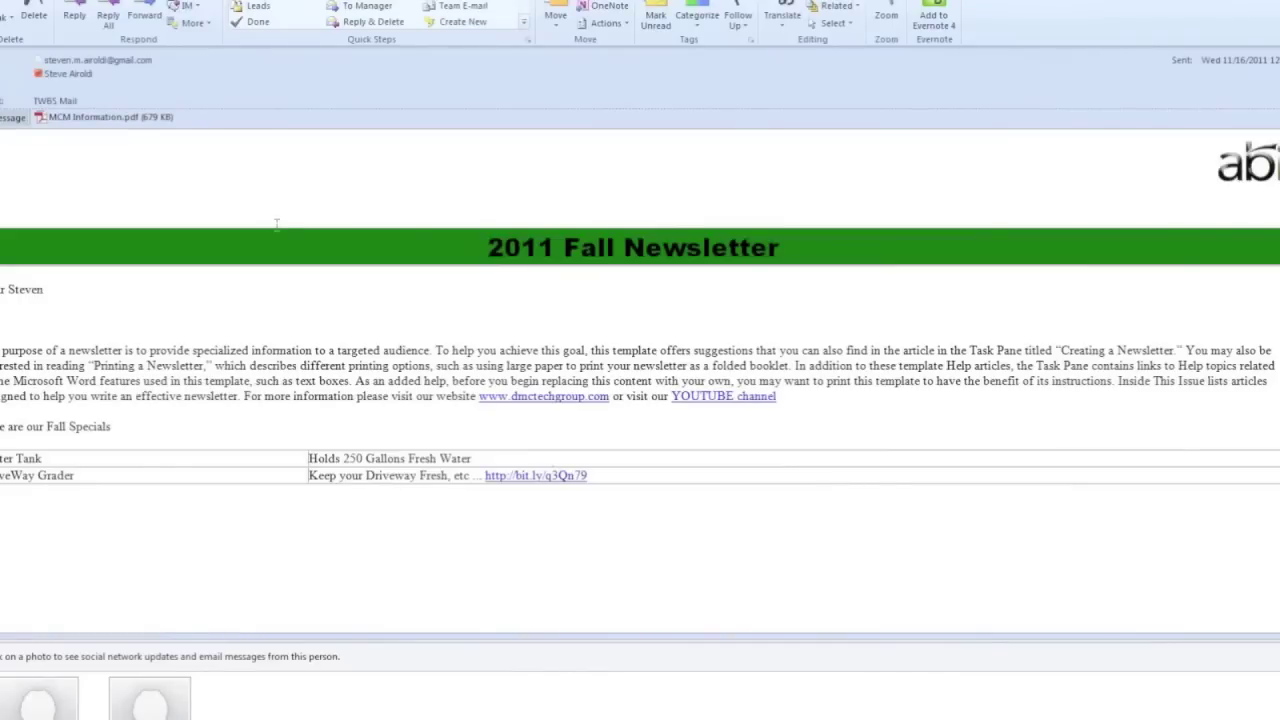
click(89, 119)
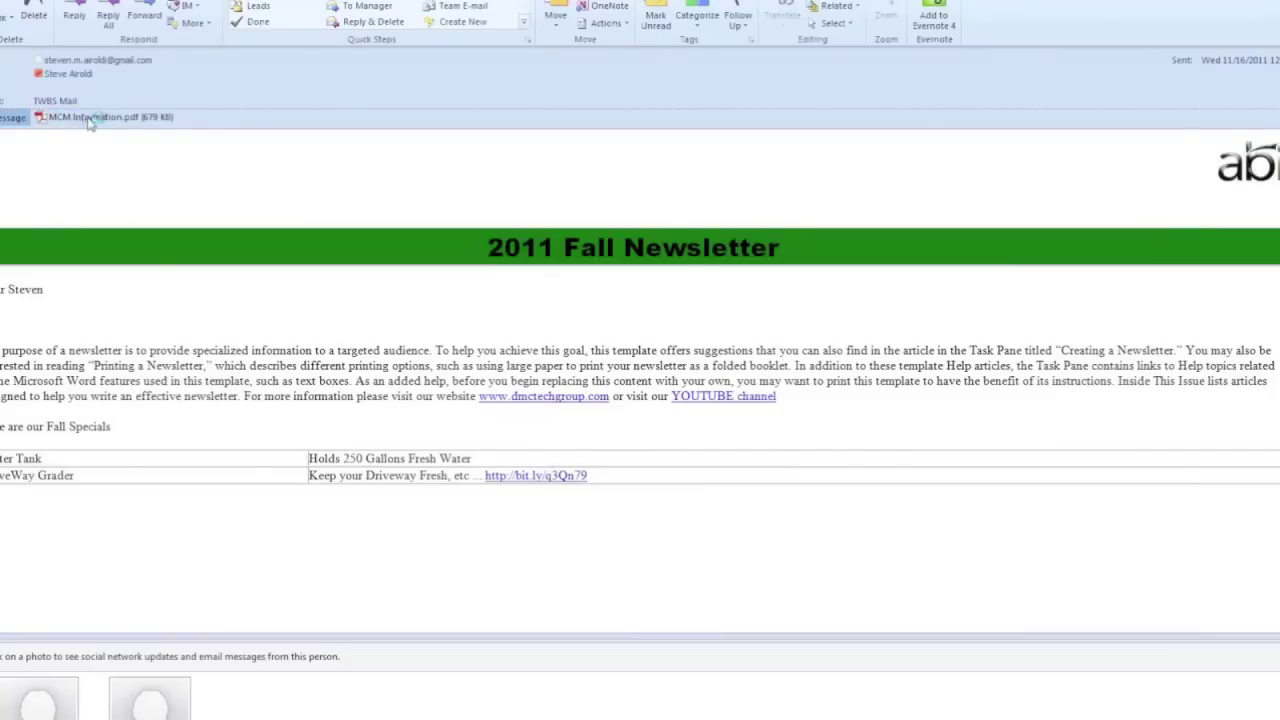
double_click(89, 120)
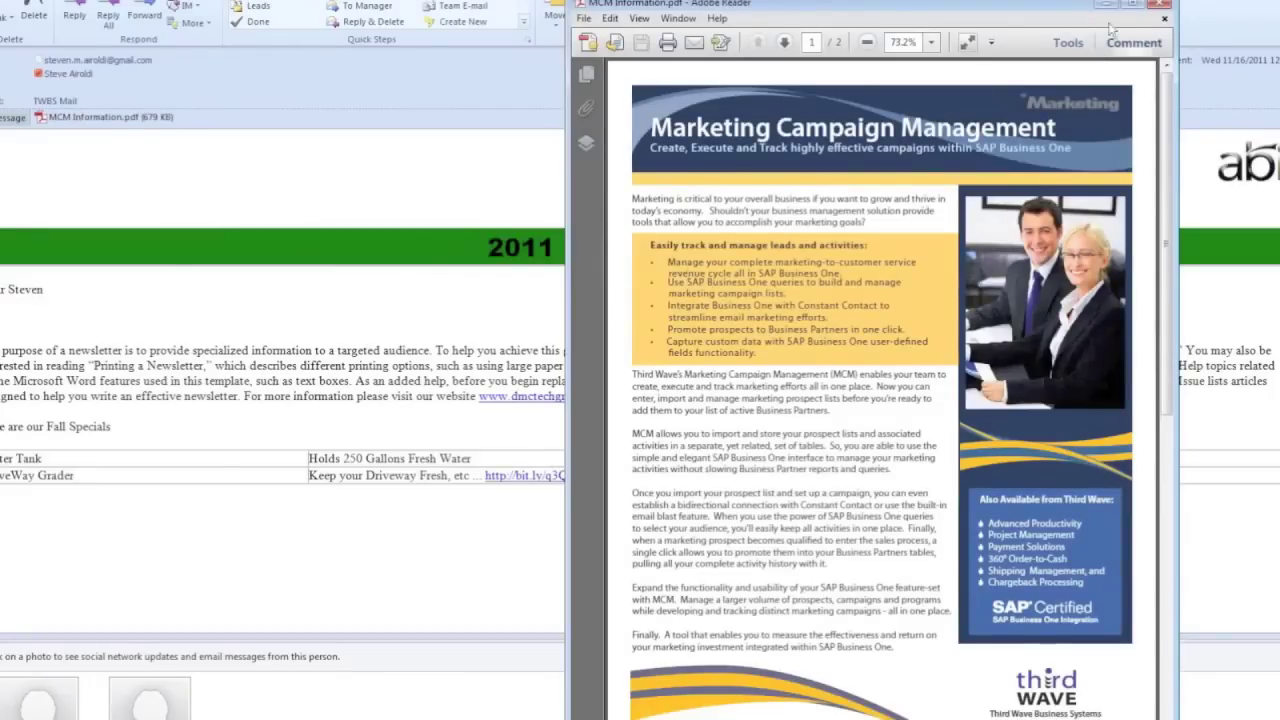
Close the MCM Information.pdf brochure in Adobe Reader
click(1162, 5)
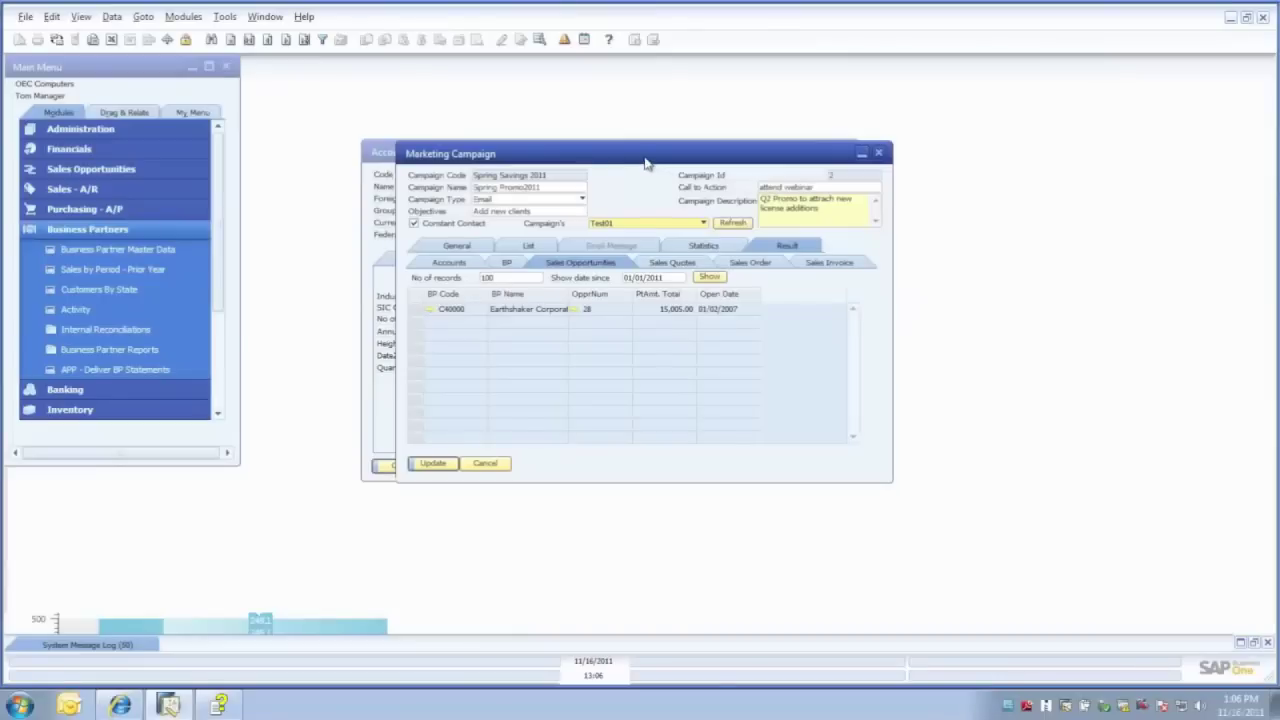
Move the Spring Savings 2011 campaign window down and right to uncover the account form
drag(646, 163, 694, 185)
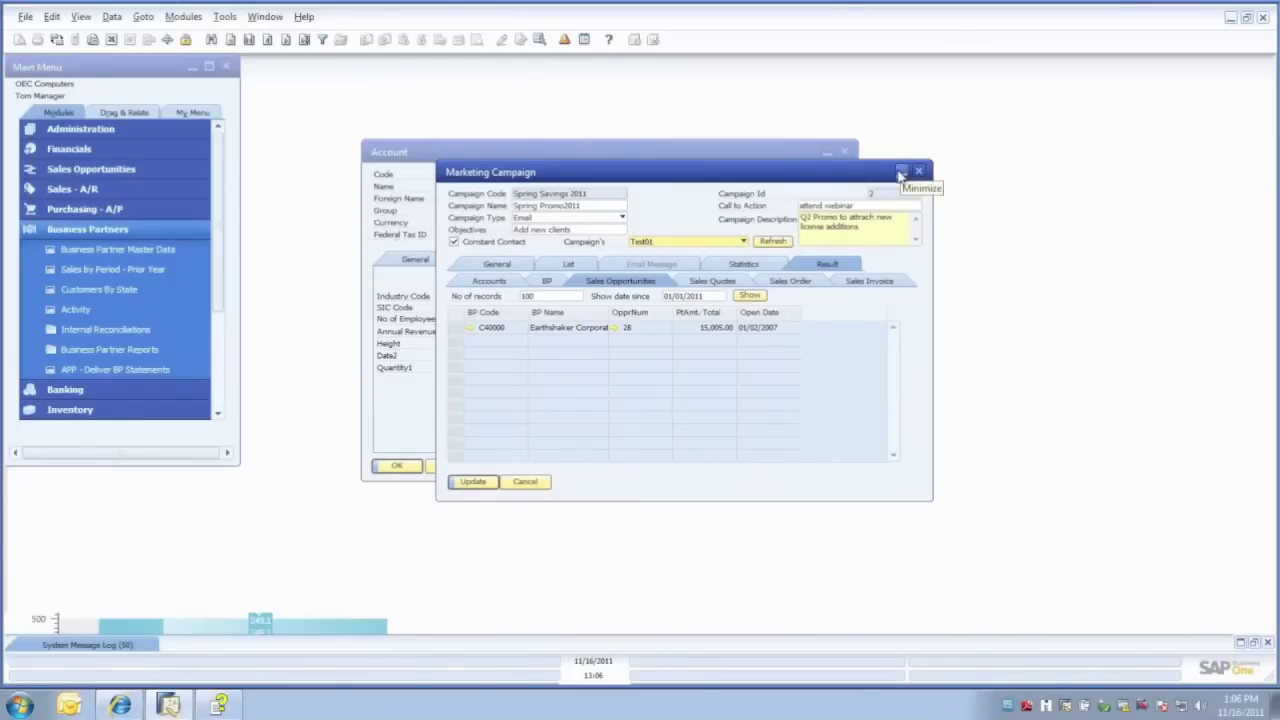
Show the Sam's Electronics account's General contact details, then bring up the Marketing Campaign Management User Guide
click(671, 156)
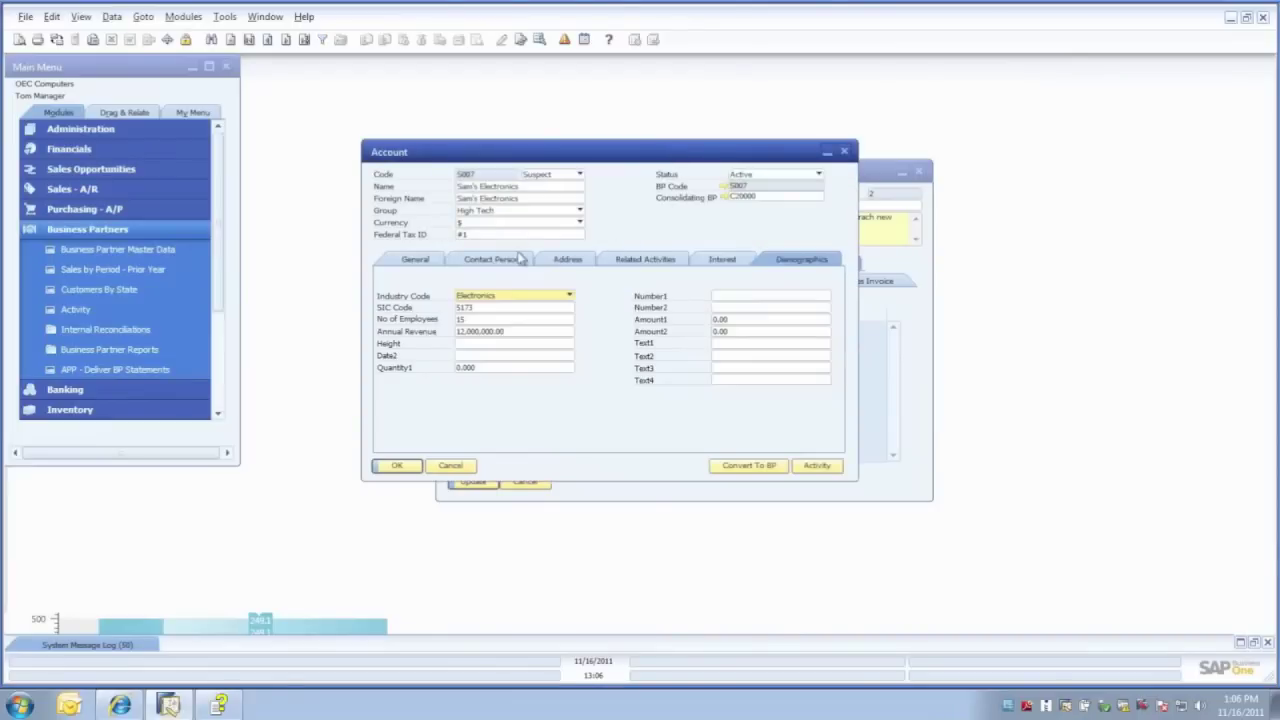
click(412, 260)
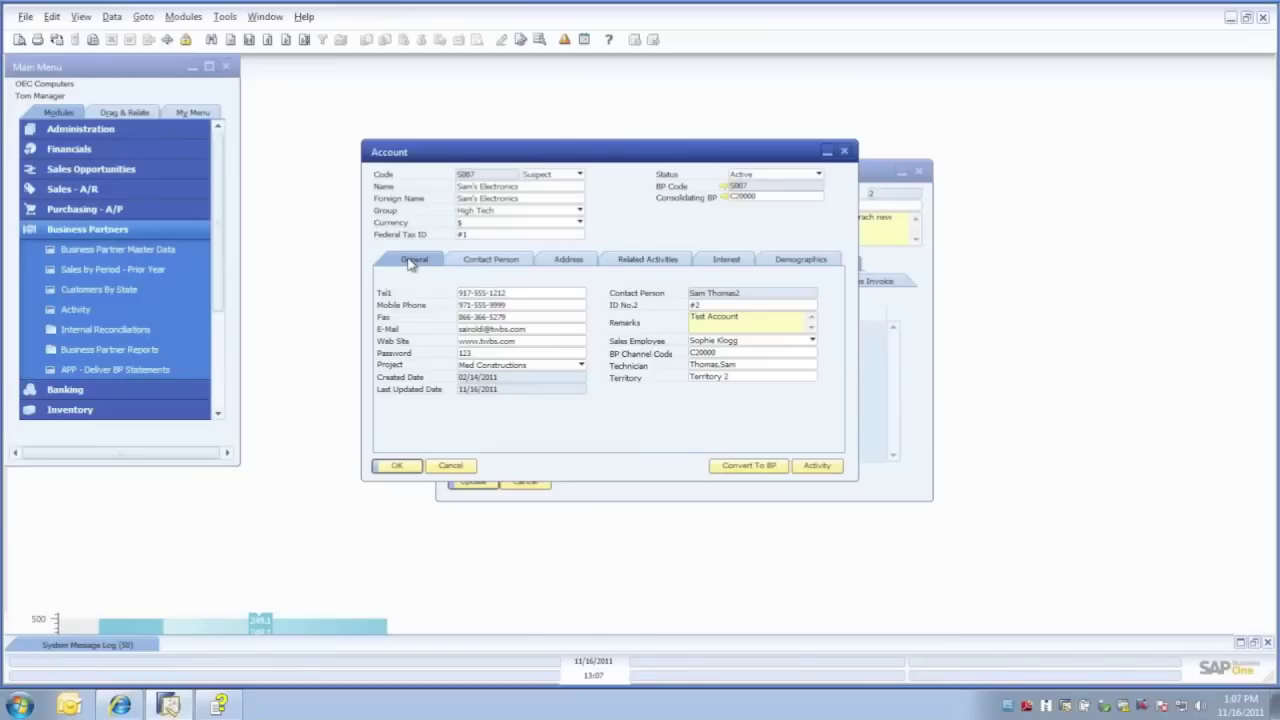
click(412, 262)
click(221, 706)
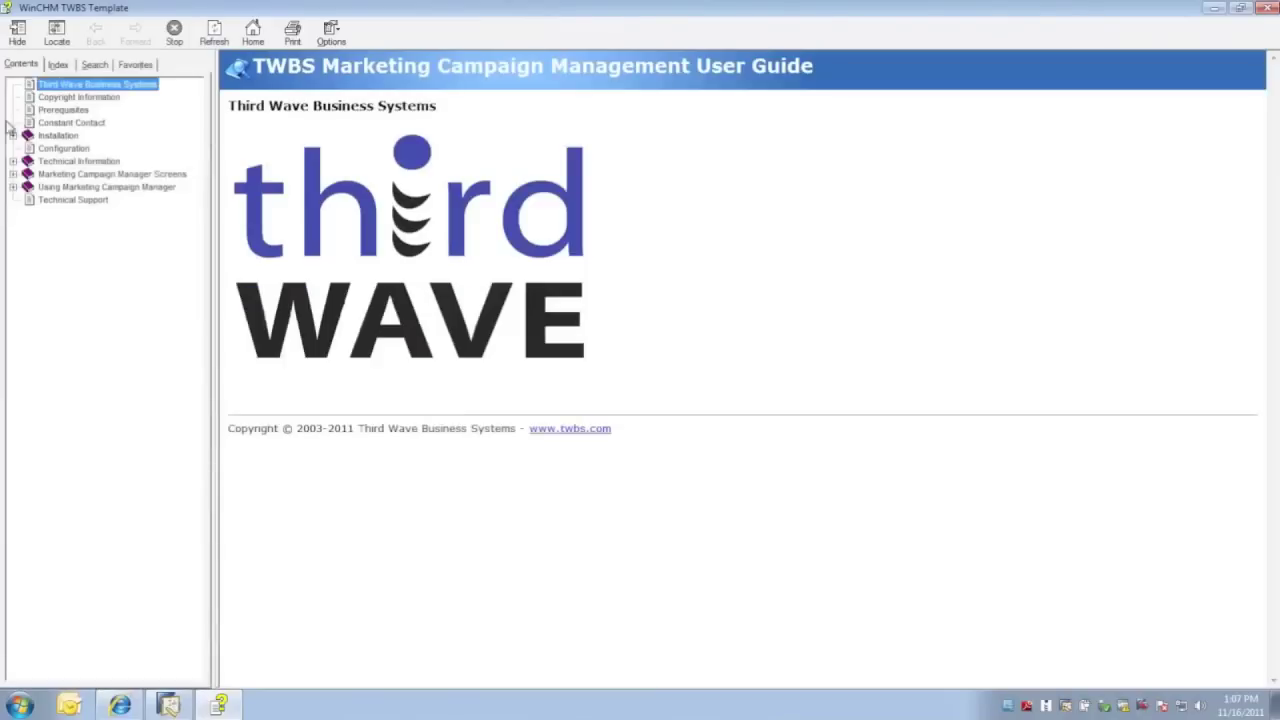
Expand the Using Marketing Campaign Manager topics in the guide's contents, then minimize the guide
click(13, 189)
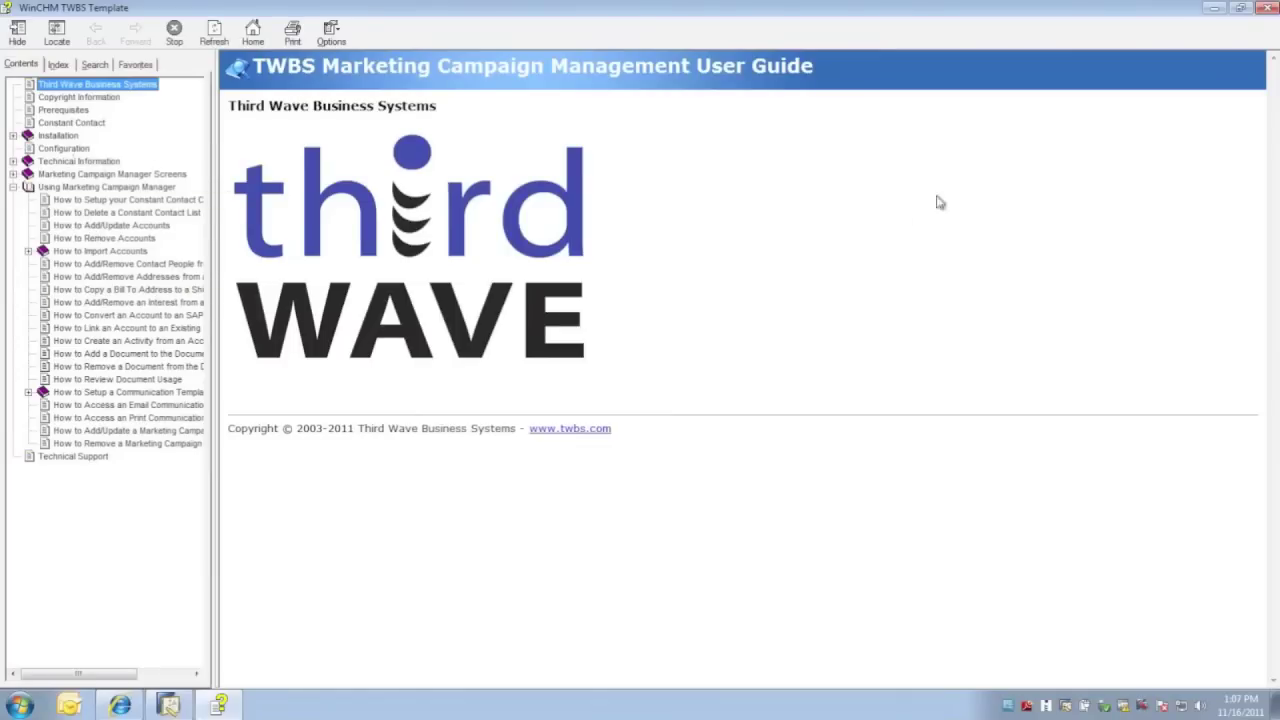
click(1214, 9)
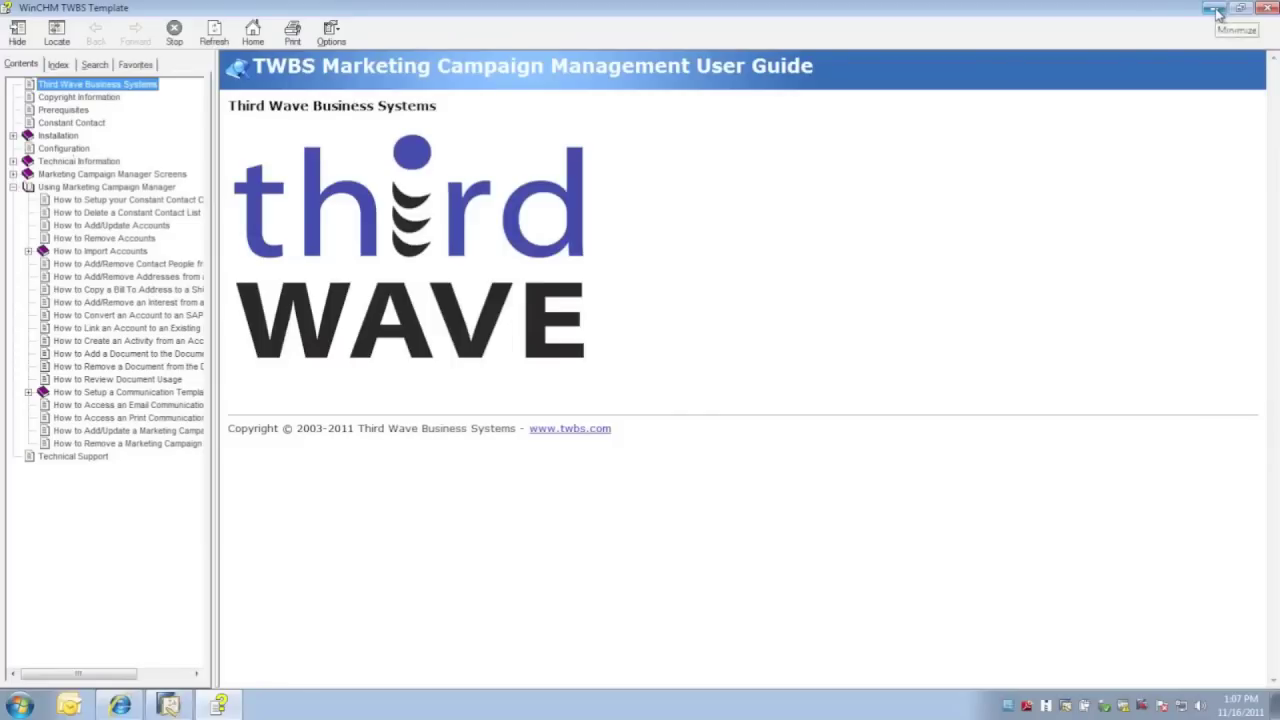